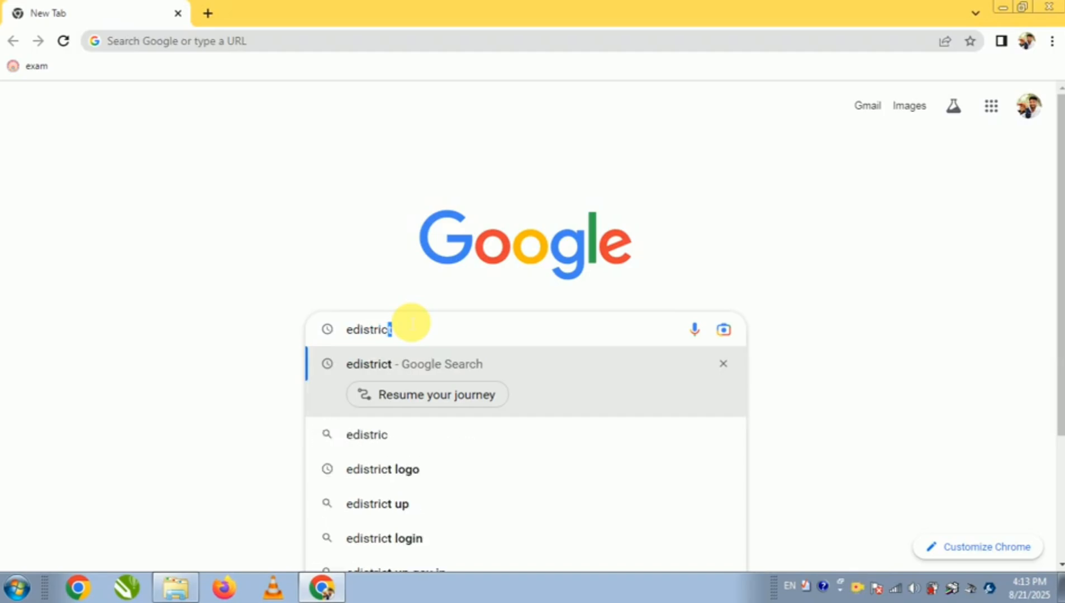
Search Google for "edistrict", then open the citizen login (e-Sathi) from the eDistrict UP site
text(t)
key(Return)
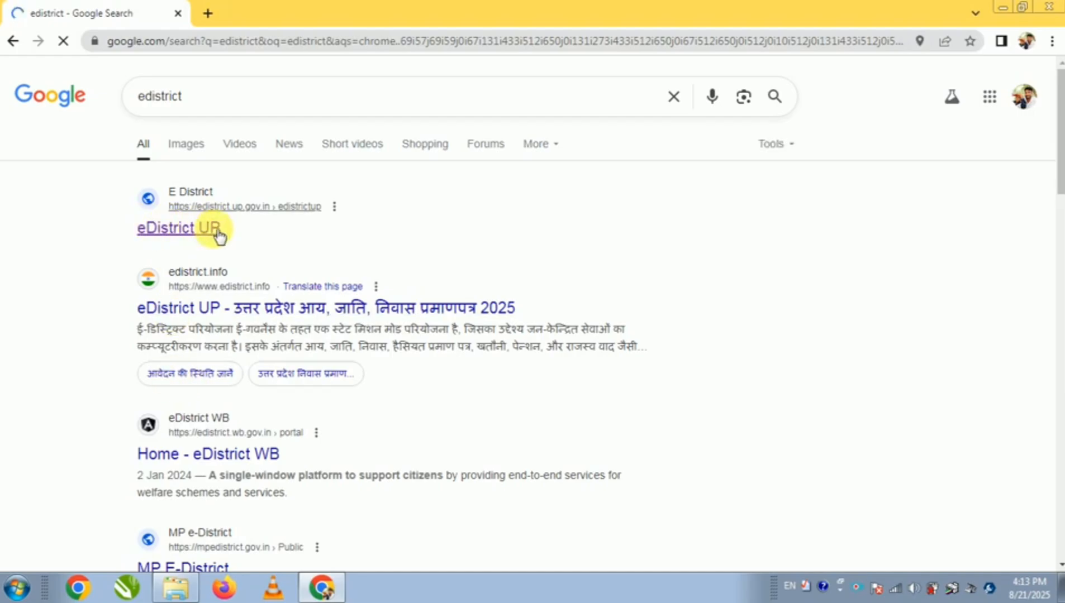
click(197, 230)
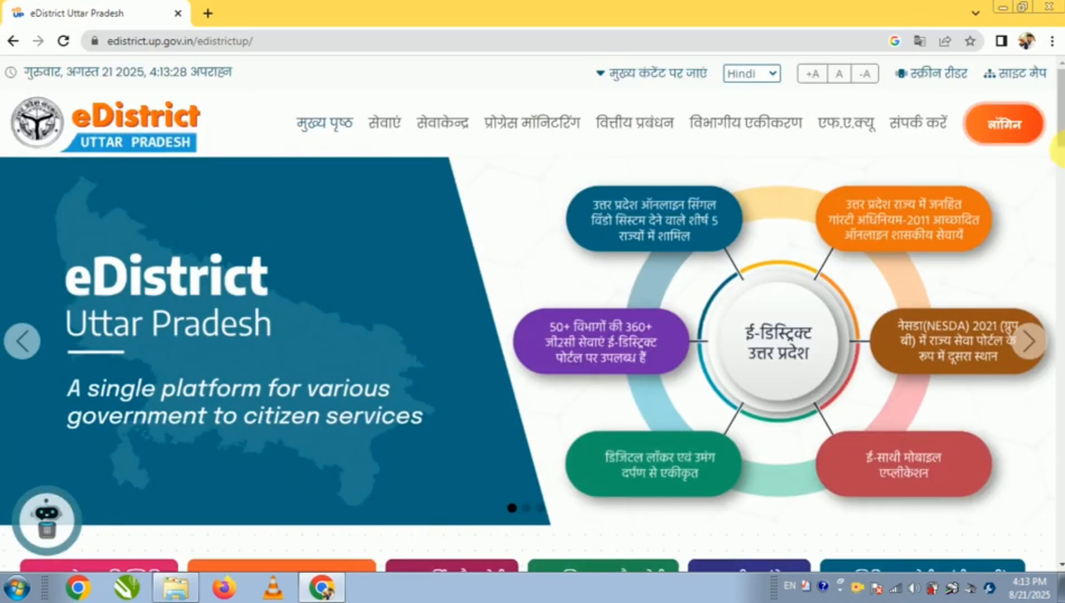
mouse_move(1012, 124)
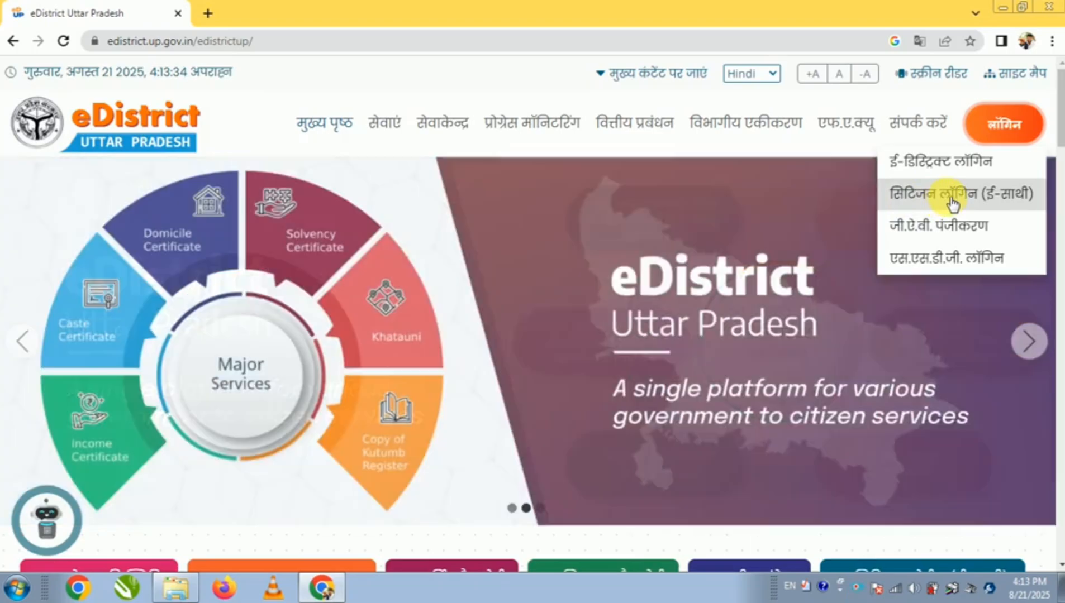
click(948, 205)
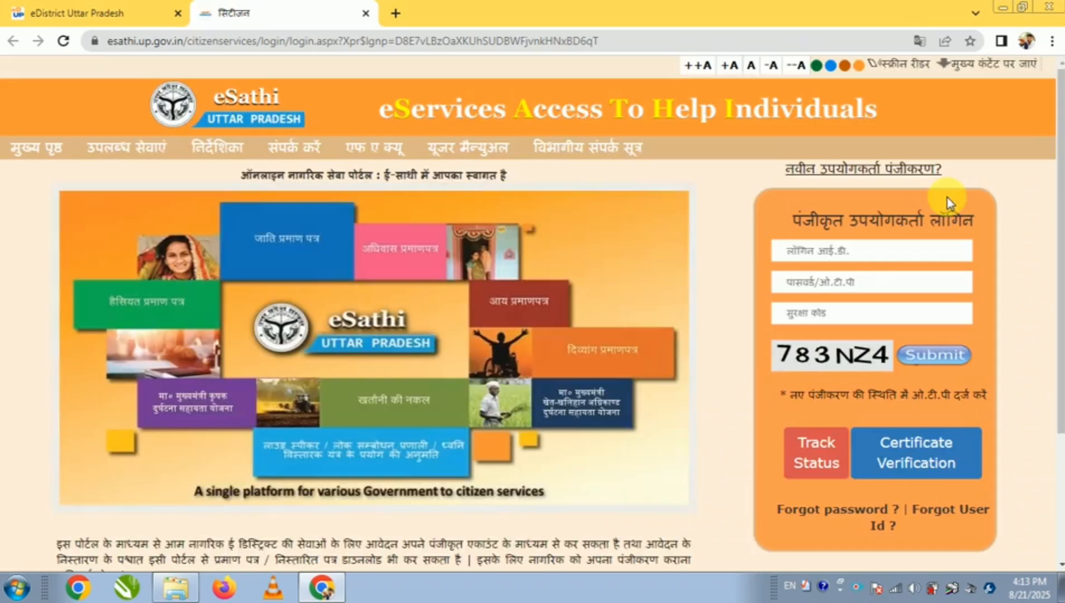
Enter the login ID and account password in the registered user login form
click(831, 254)
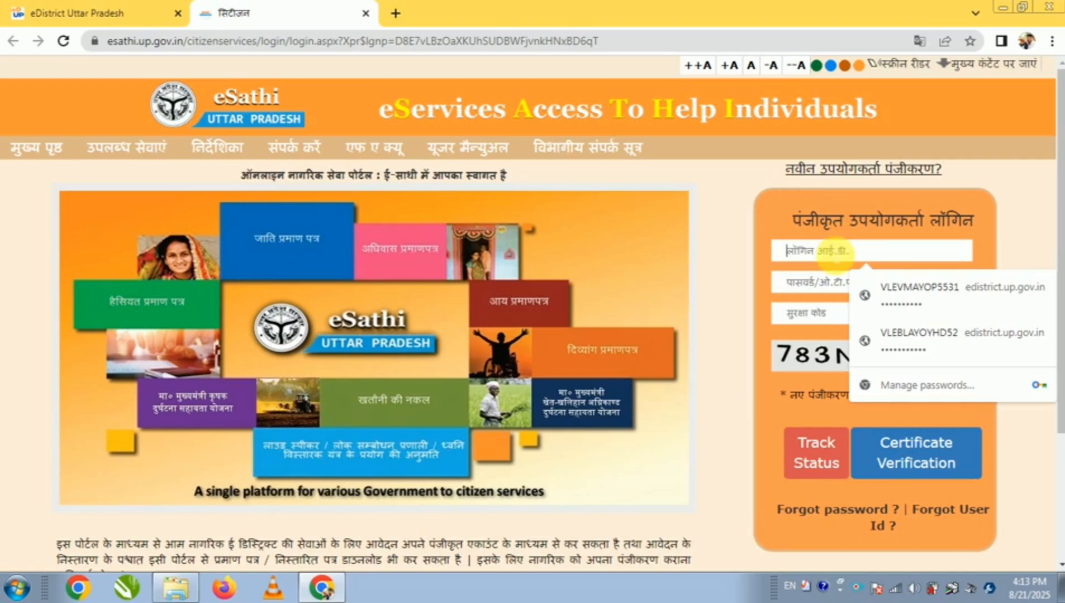
text(pk)
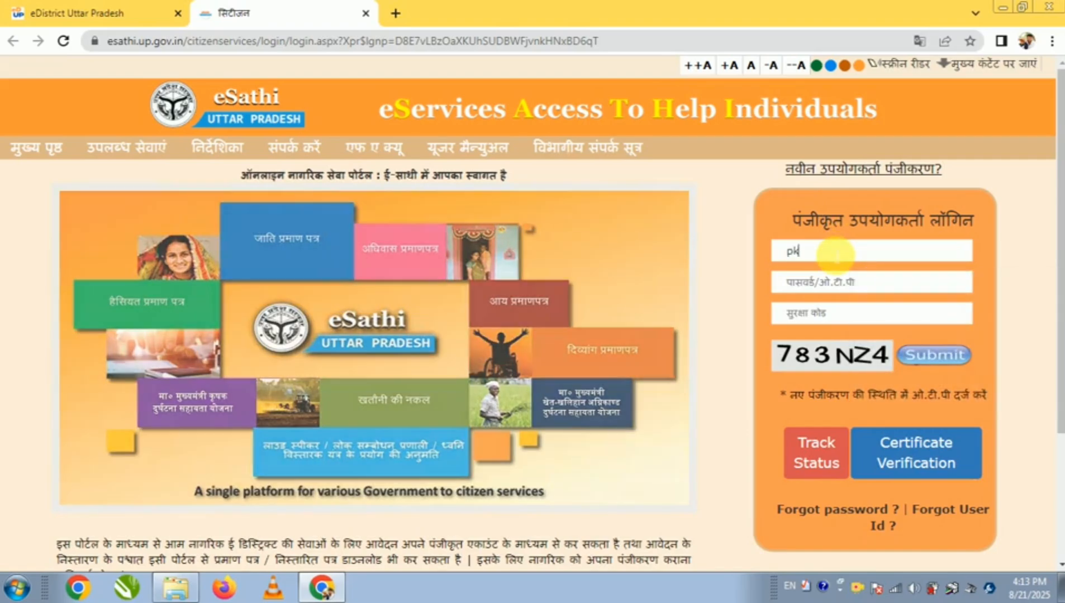
text(yss)
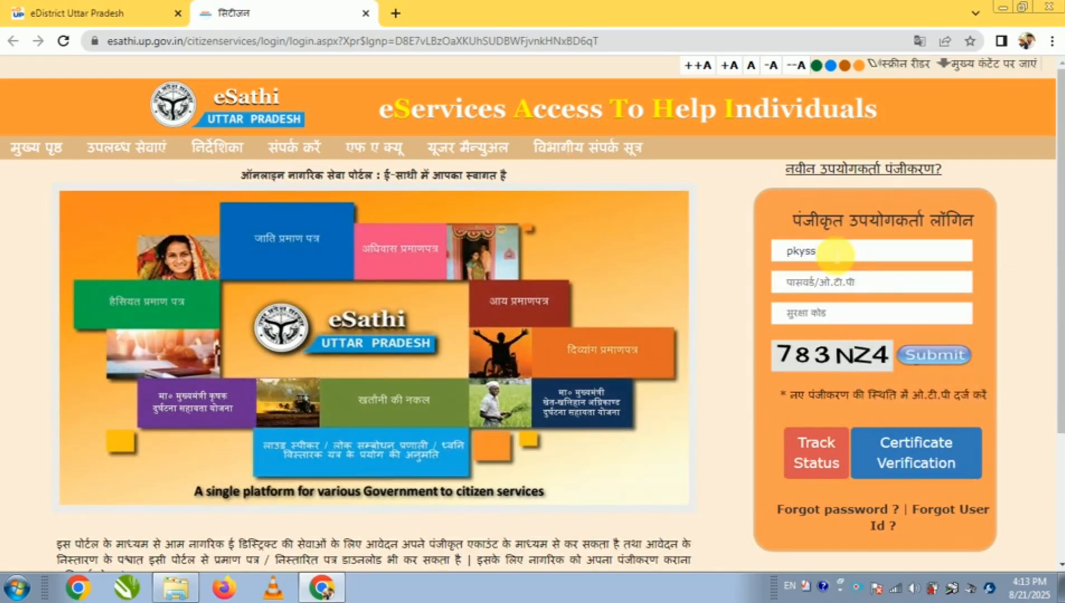
text(y)
click(880, 283)
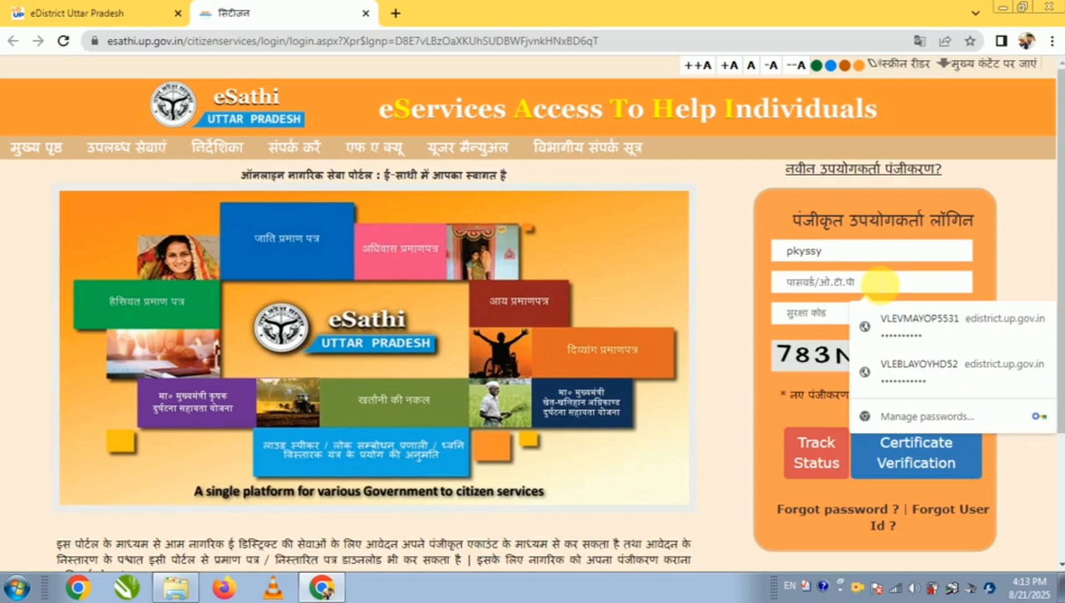
text(*****)
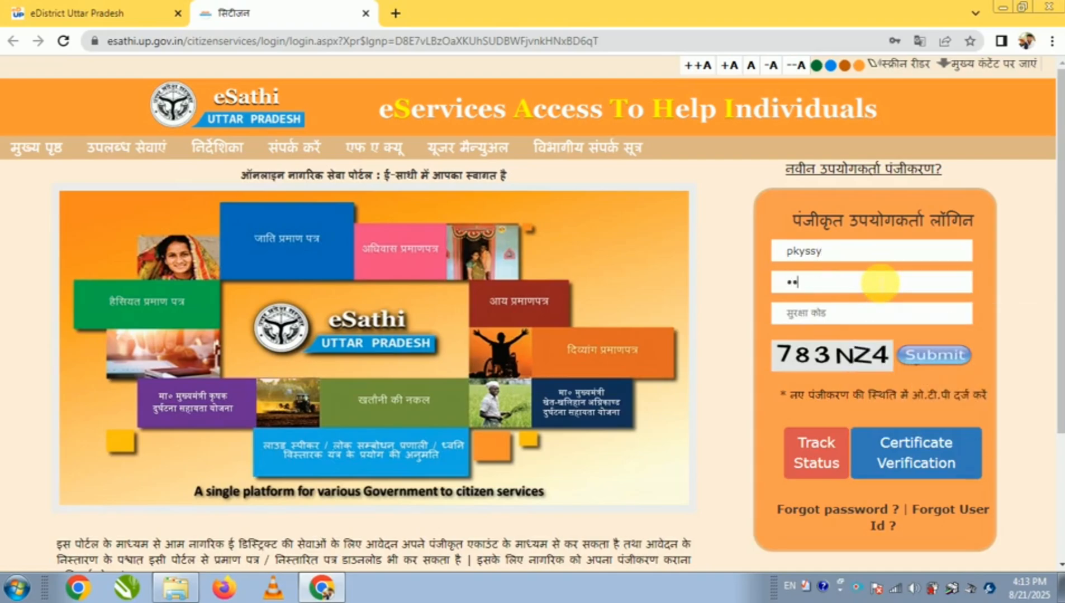
text(****)
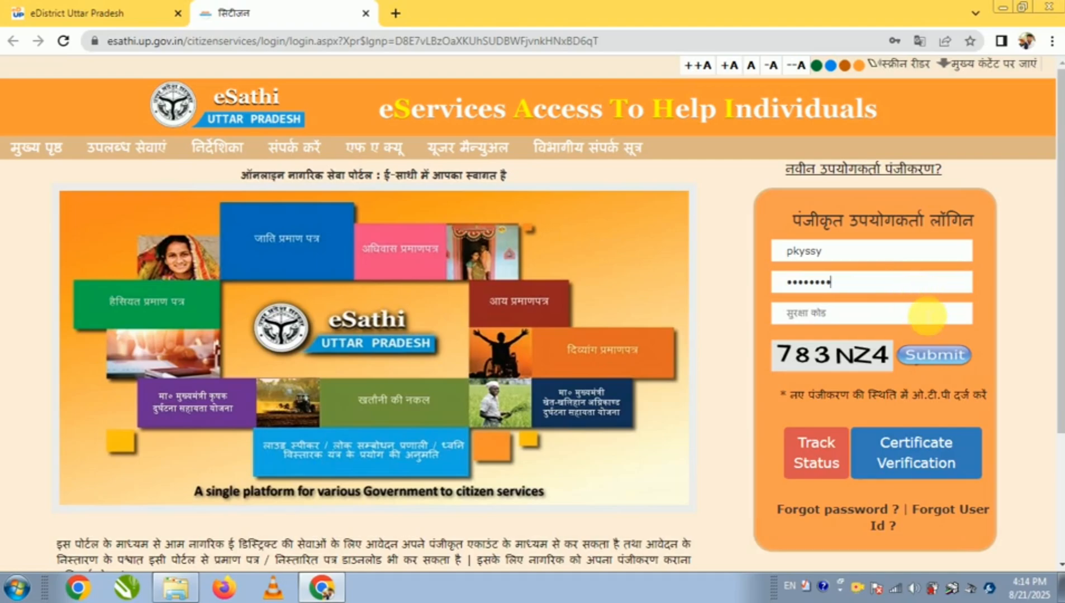
Fill in the security code from the captcha image and submit the registered user login
click(919, 313)
text(78)
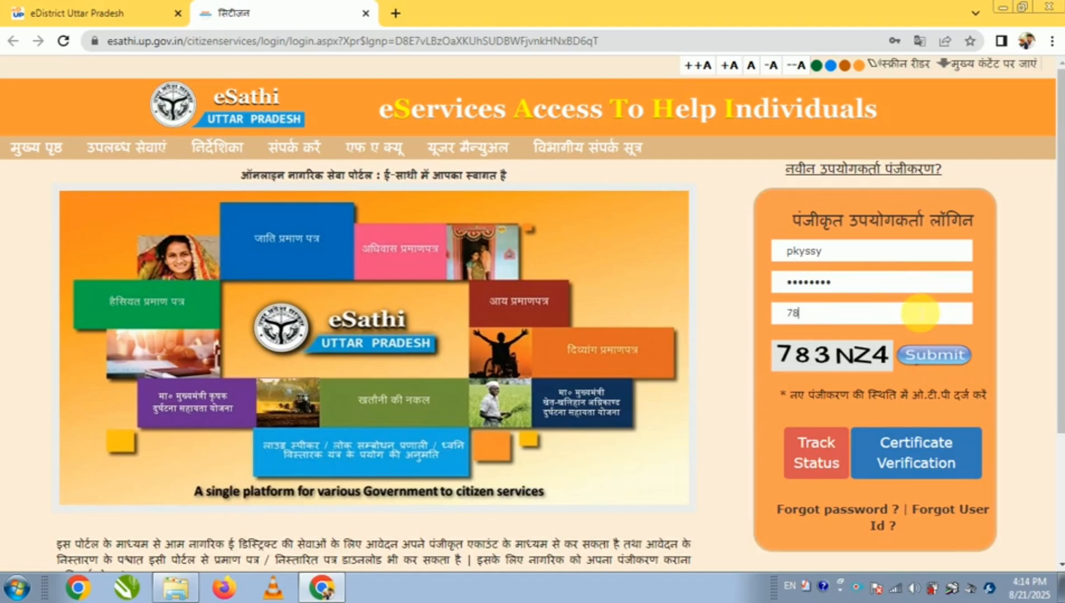
text(3N)
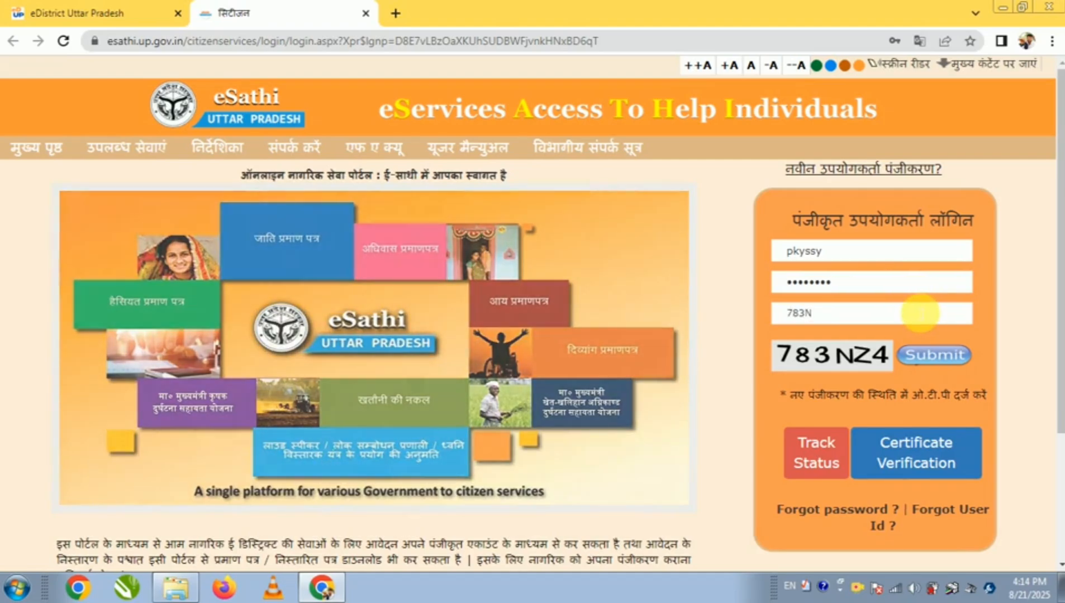
text(Z4)
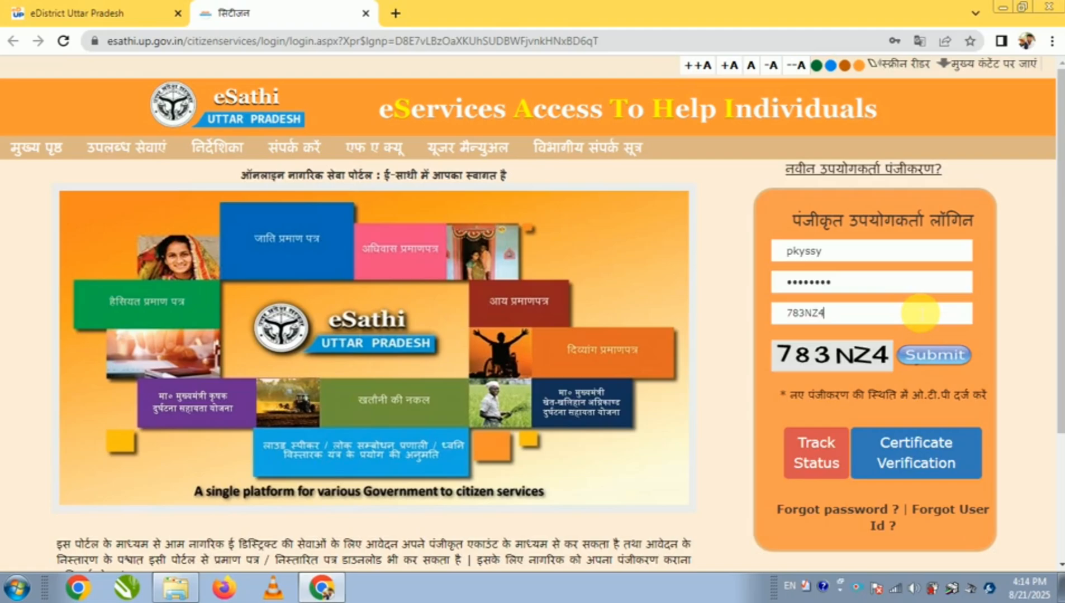
click(947, 360)
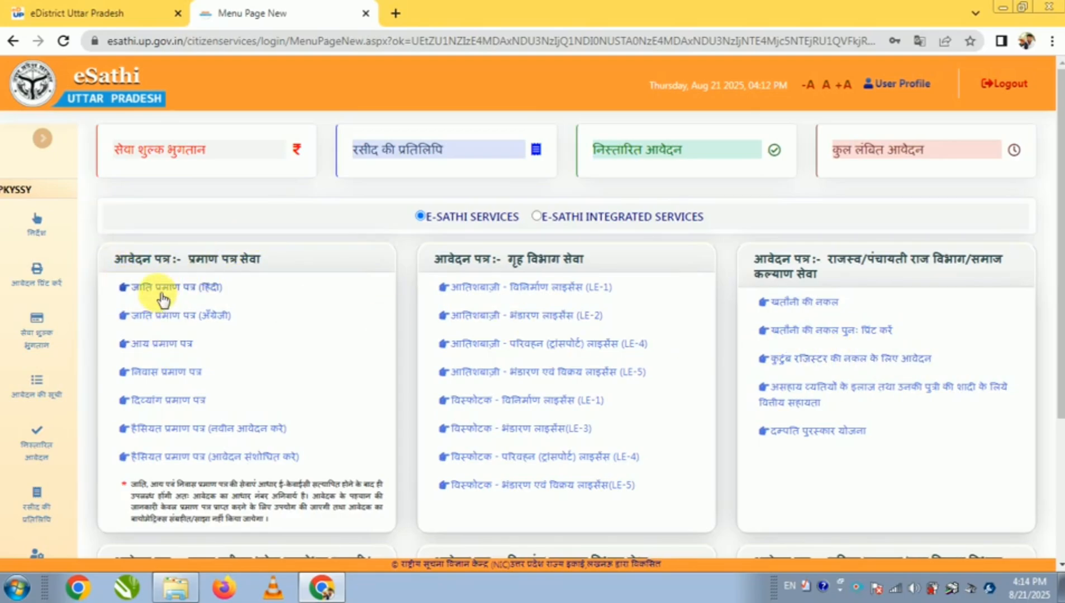
Open the income certificate (आय प्रमाण पत्र) service and enter the applicant's Aadhaar number for e-KYC verification
click(169, 347)
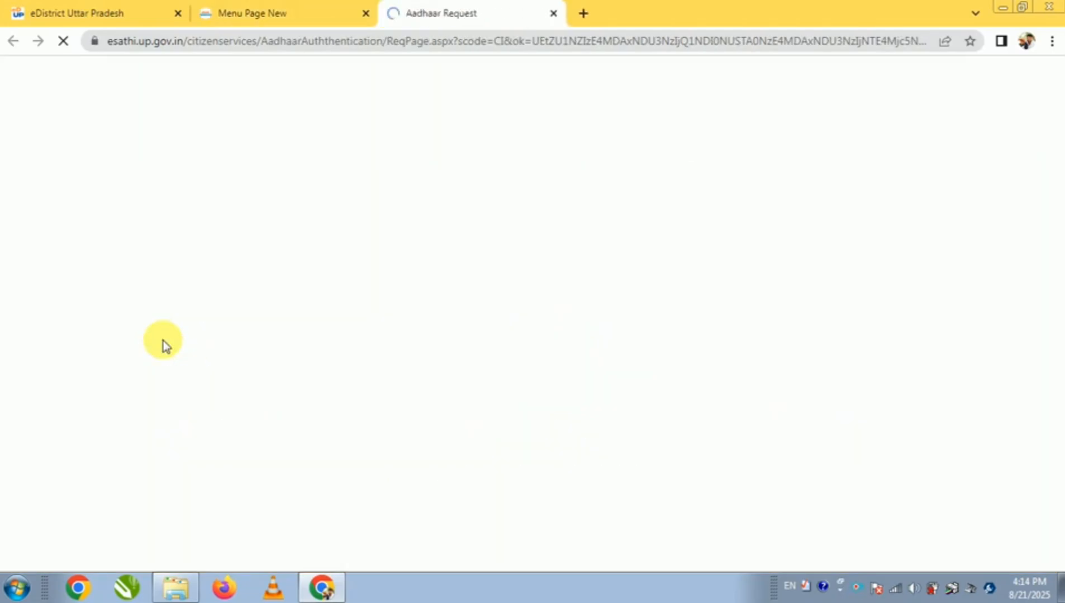
click(412, 256)
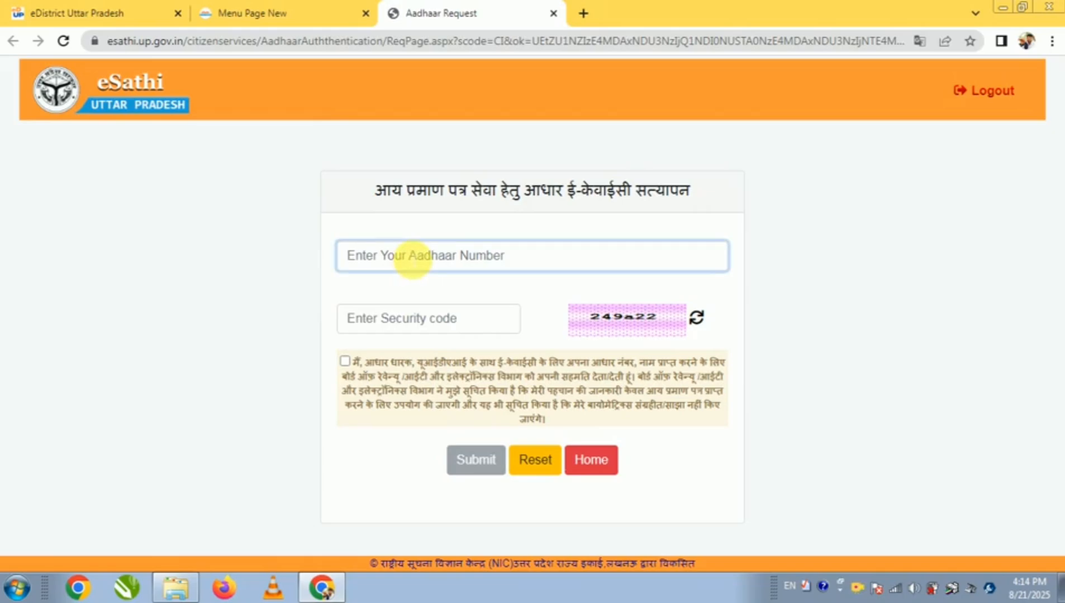
drag(374, 191, 721, 205)
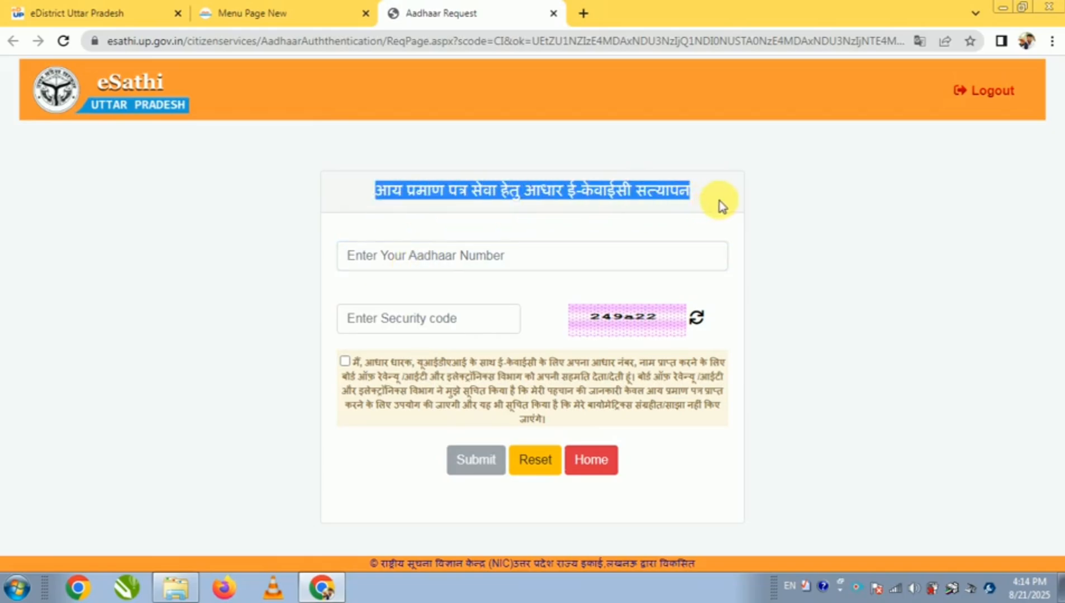
click(703, 204)
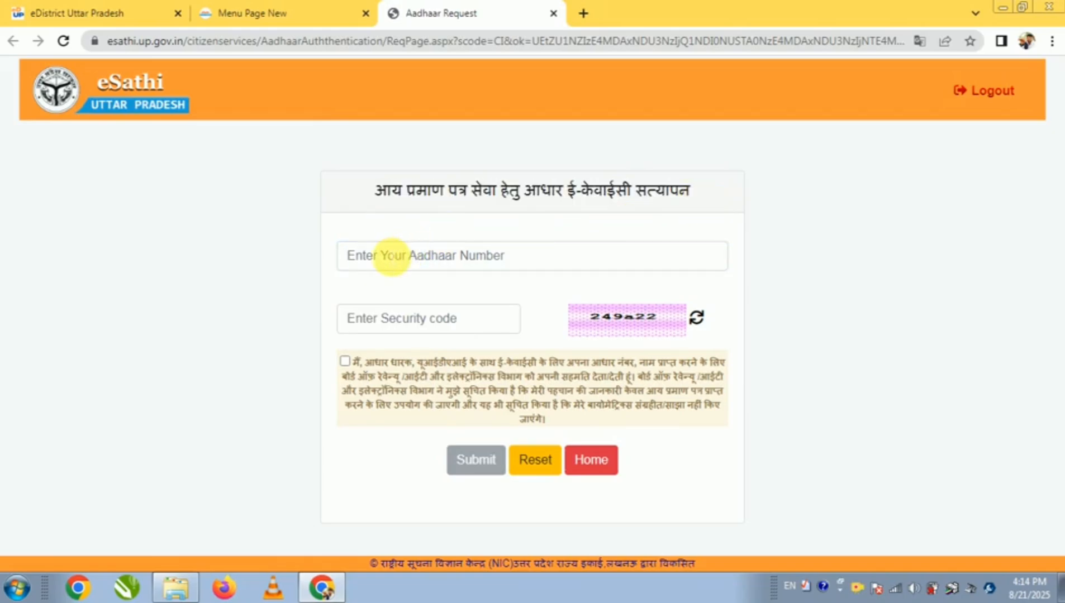
click(393, 256)
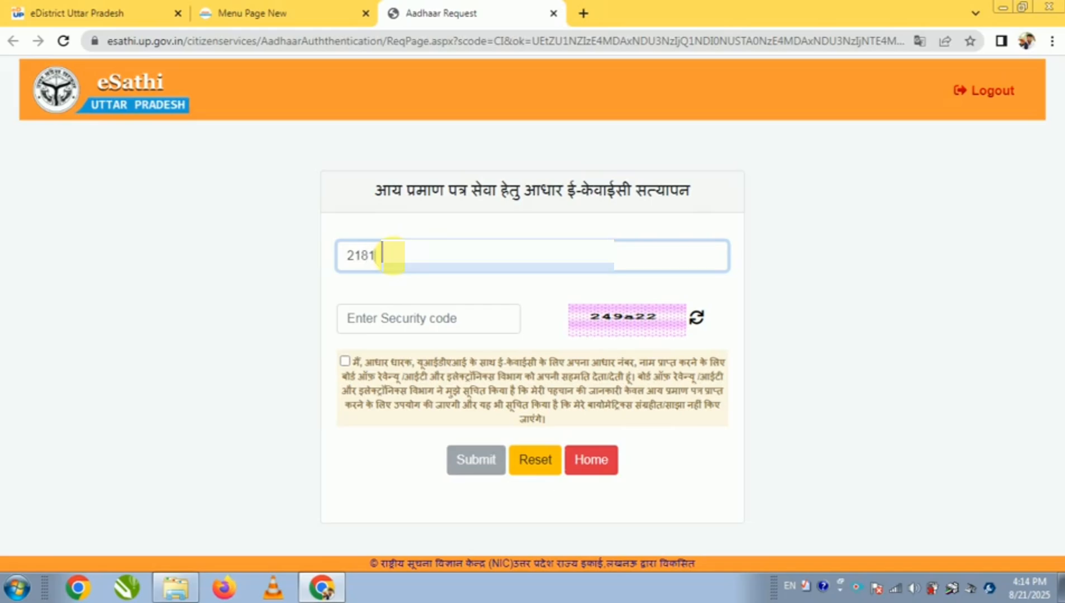
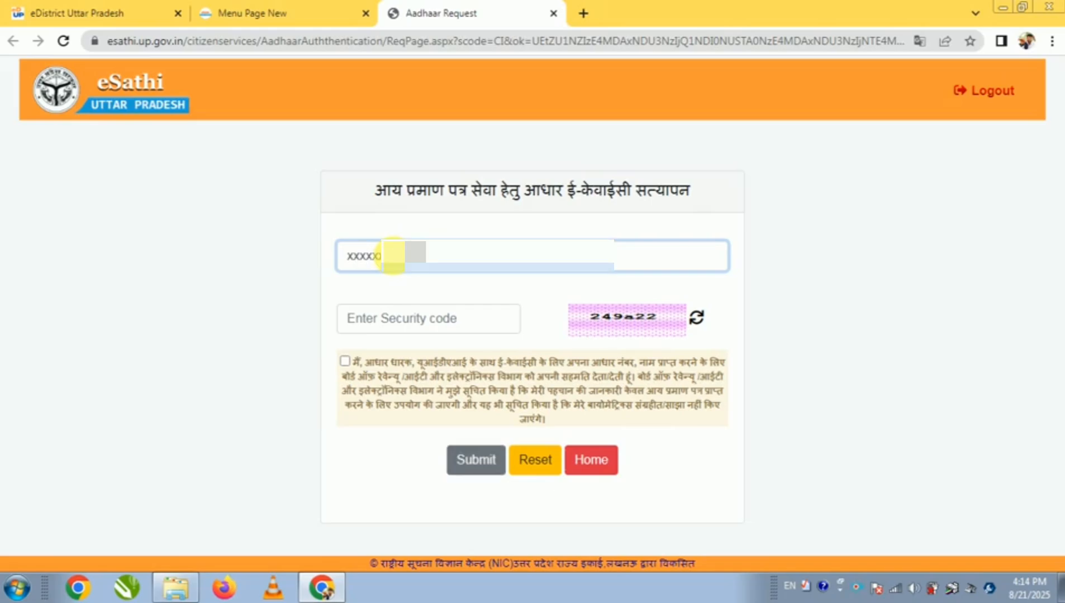
Enter the captcha security code, accept the Aadhaar consent declaration and submit the e-KYC request
click(446, 325)
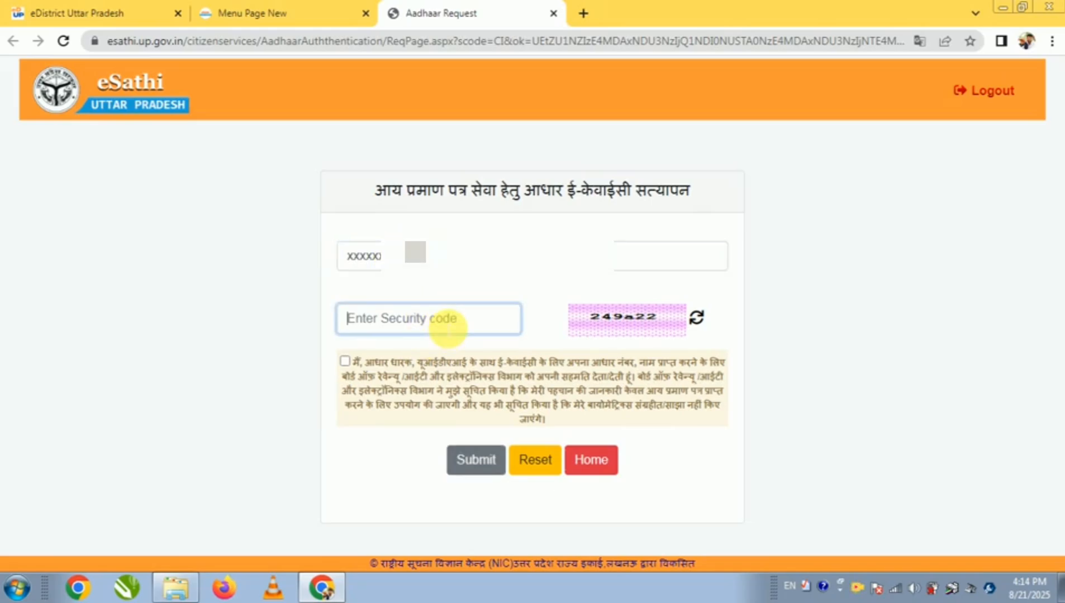
text(24)
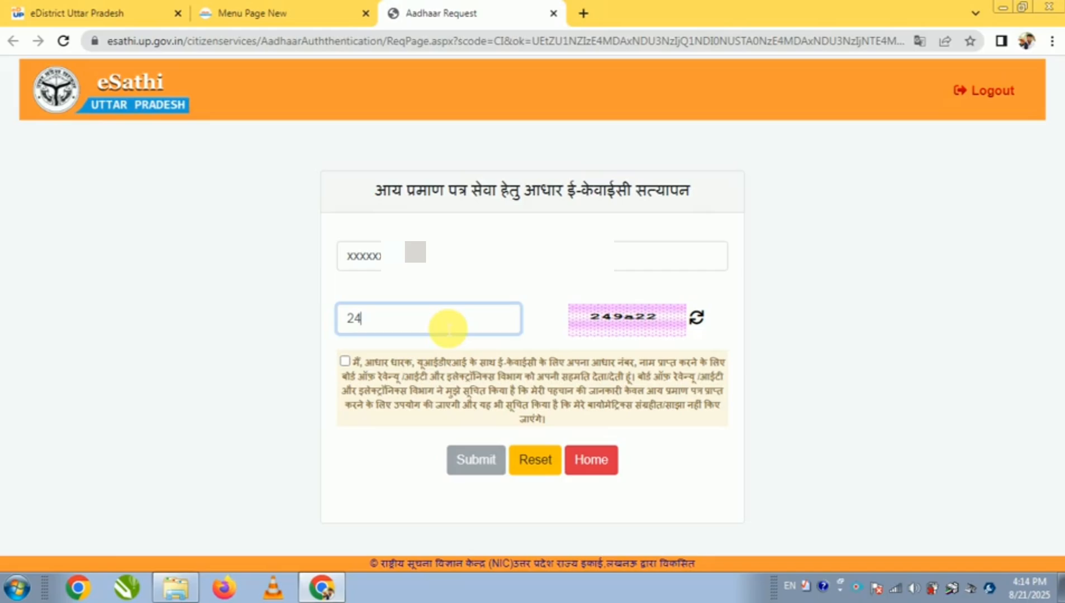
text(9a22)
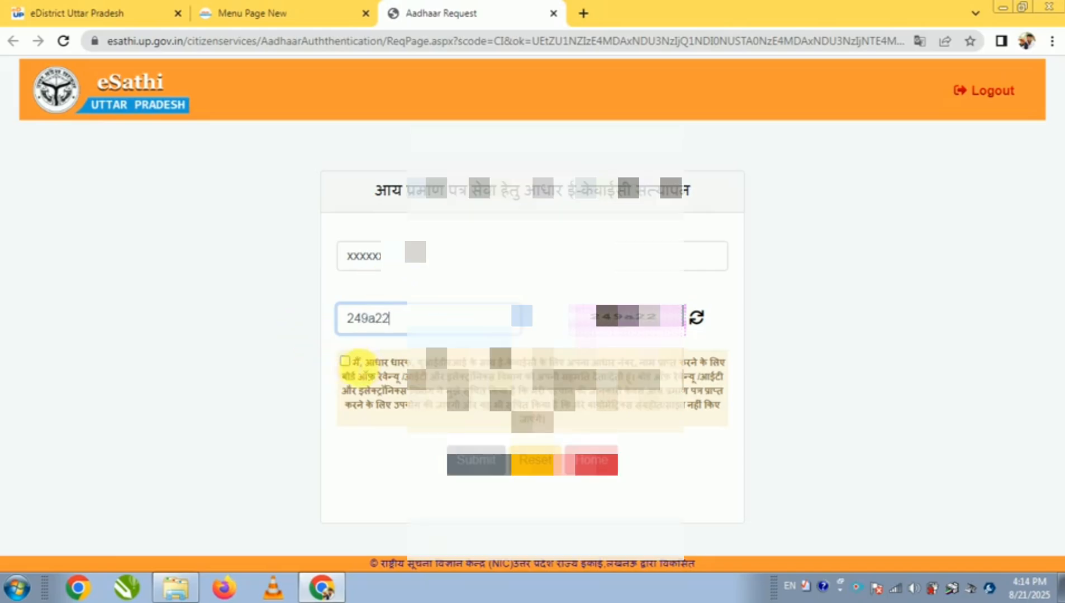
click(344, 361)
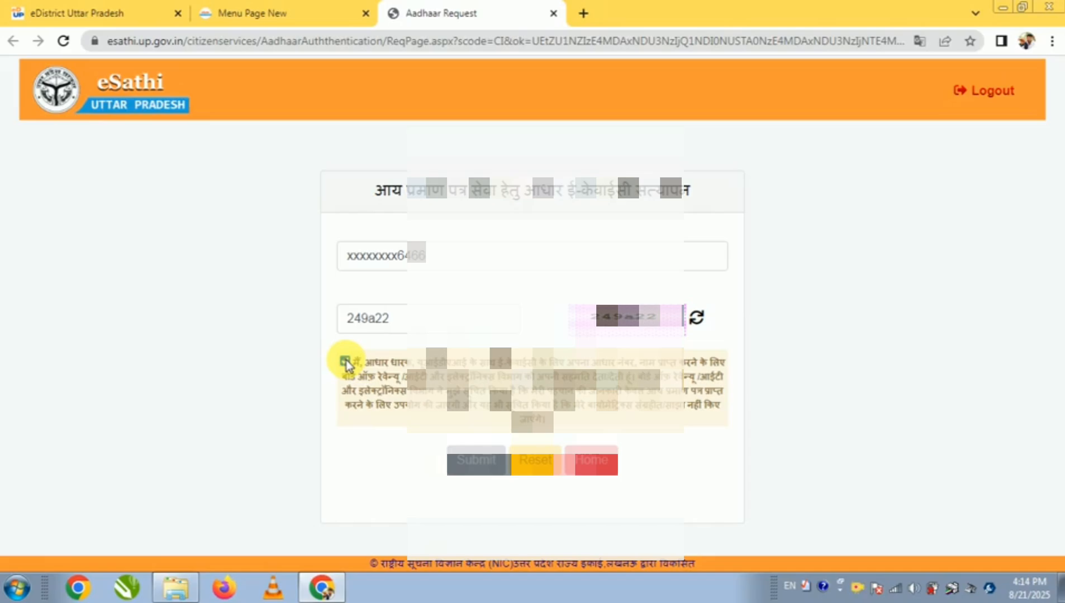
click(466, 463)
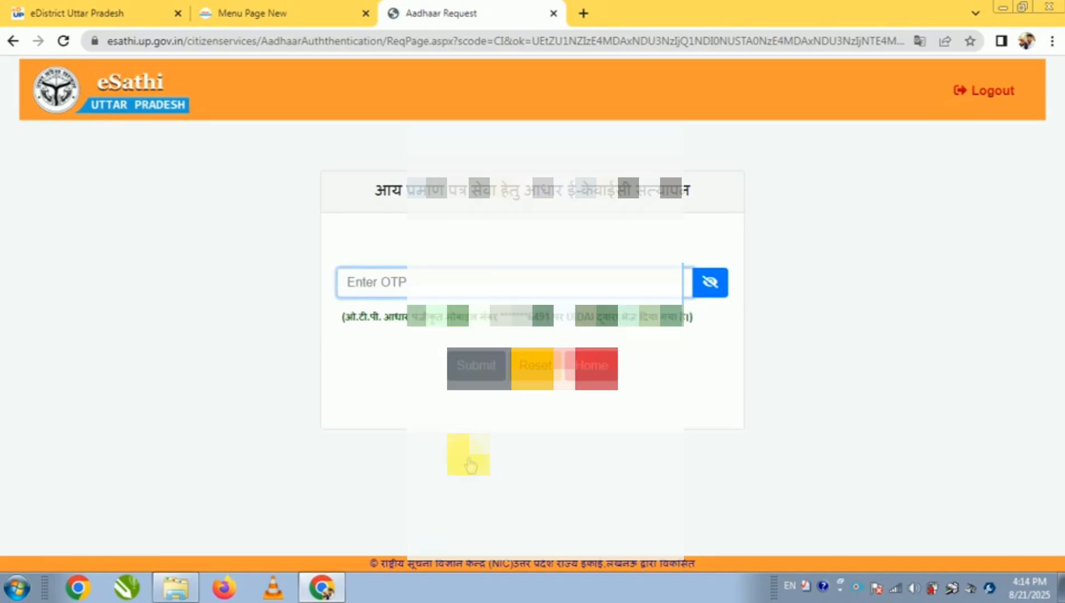
Enter the OTP and submit the Aadhaar verification, declining to save the password
click(468, 286)
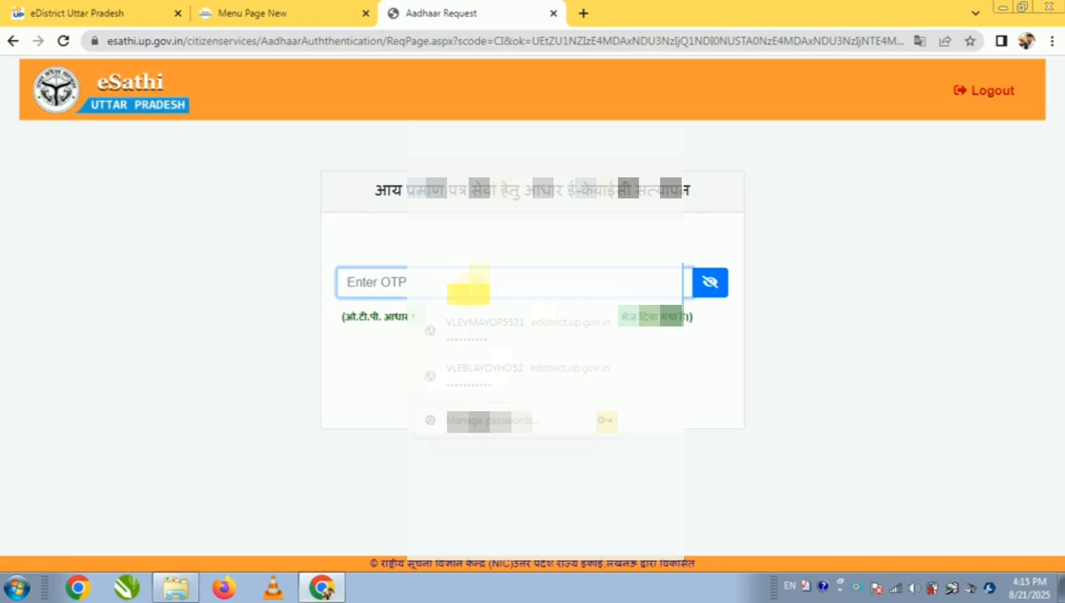
text(******)
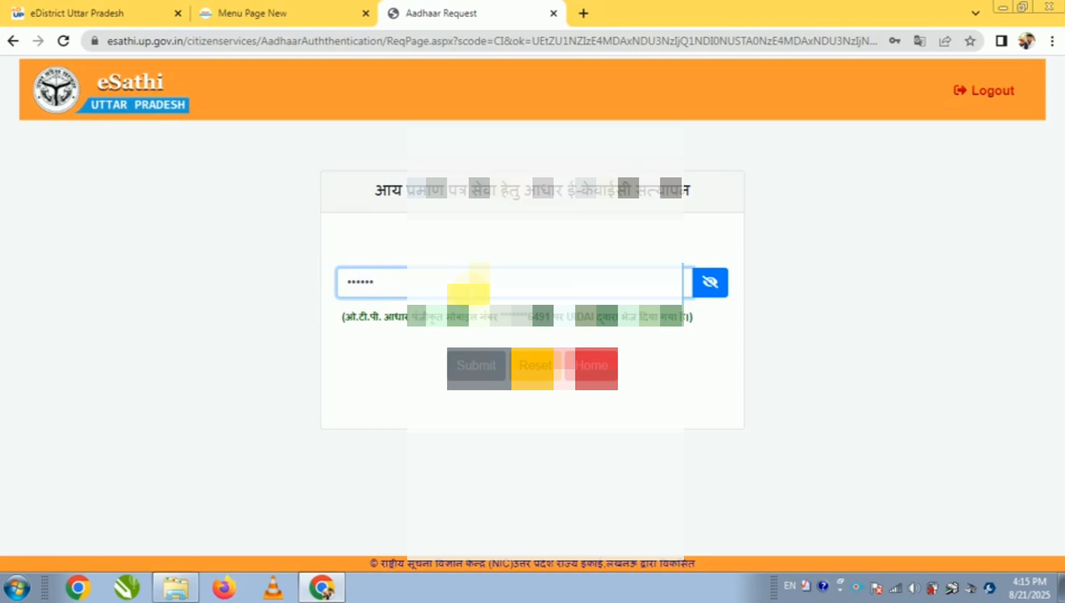
click(466, 368)
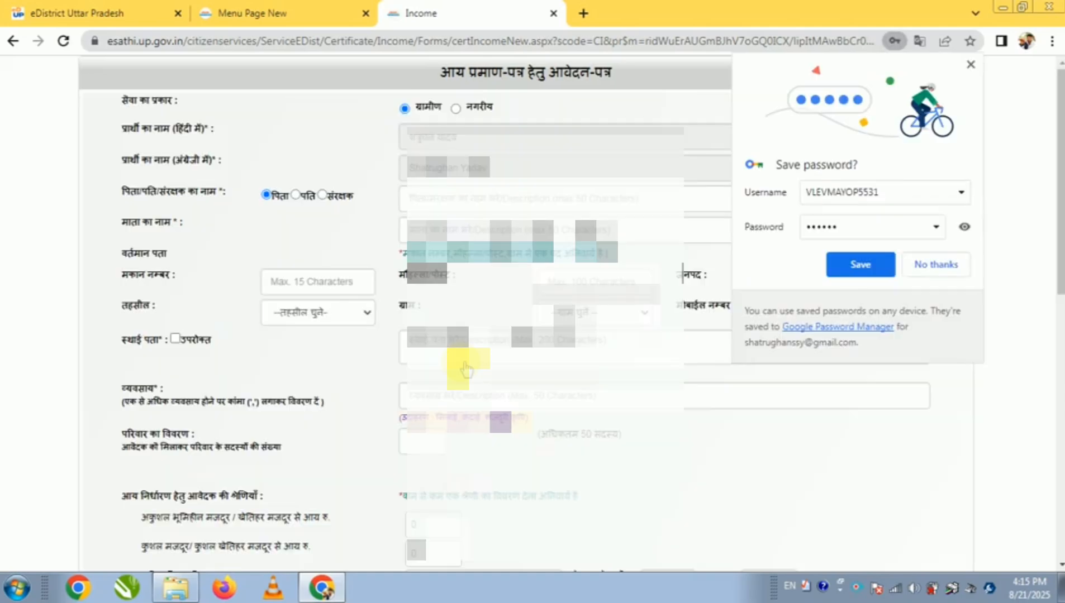
click(952, 266)
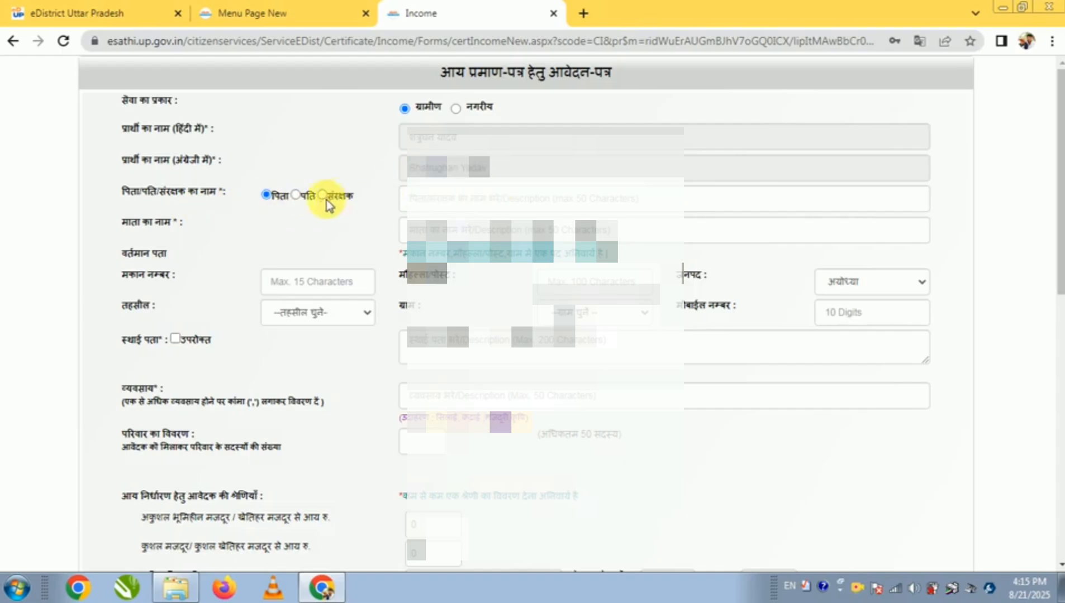
Switch the keyboard to Hindi and fill in the father's name in the income certificate application, using the autofill suggestion
click(447, 202)
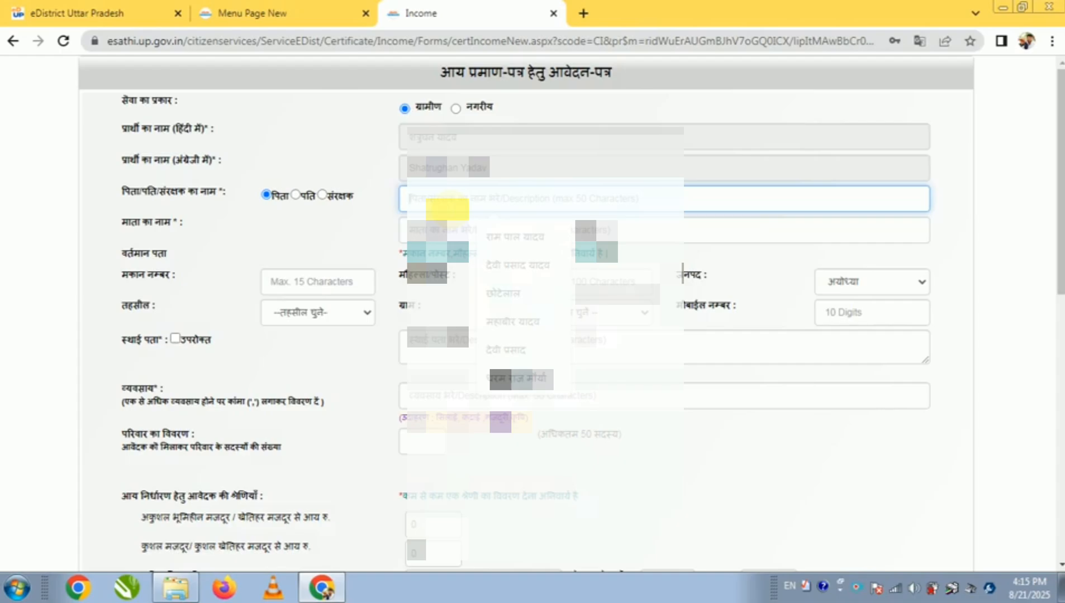
key(F10)
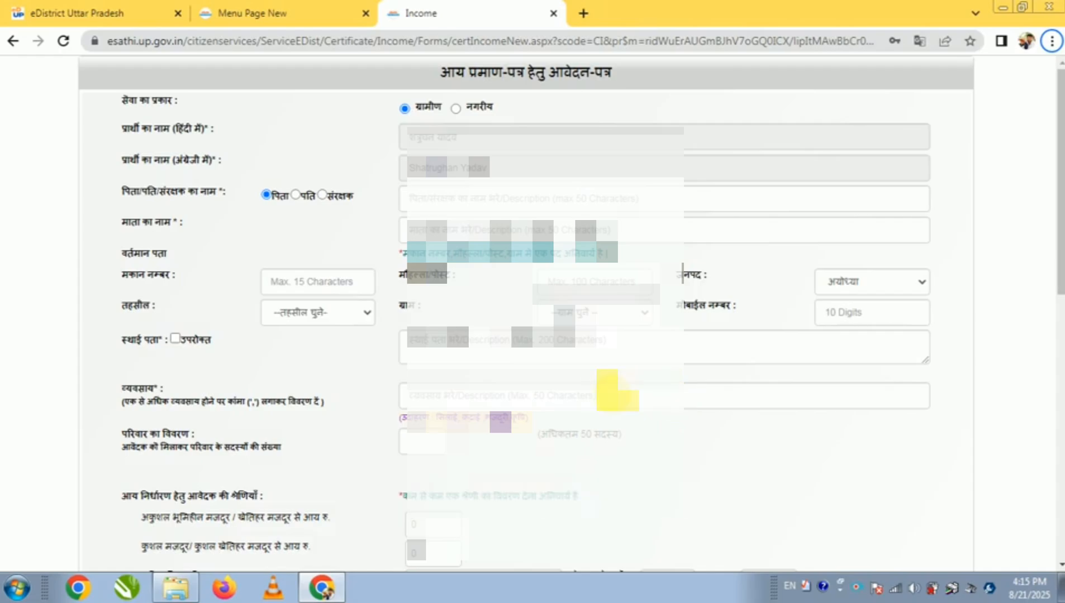
click(490, 199)
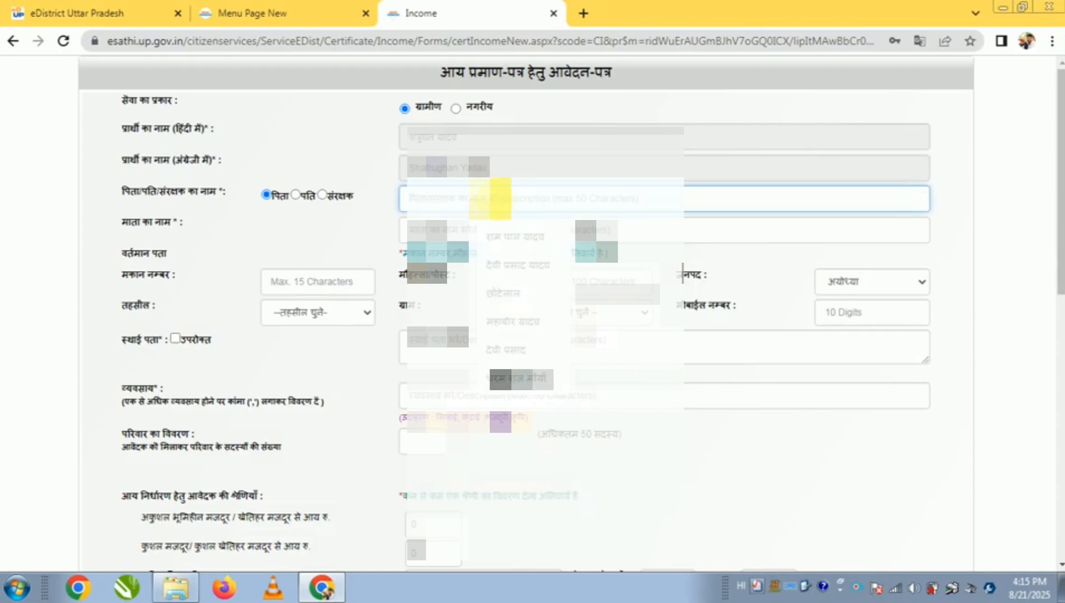
text(fateh)
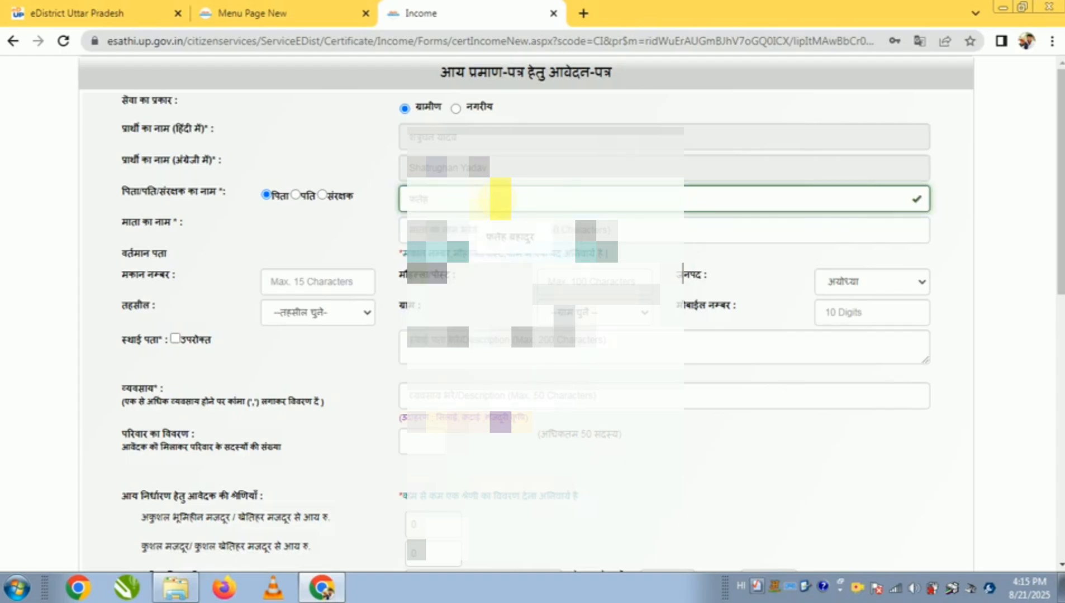
click(517, 232)
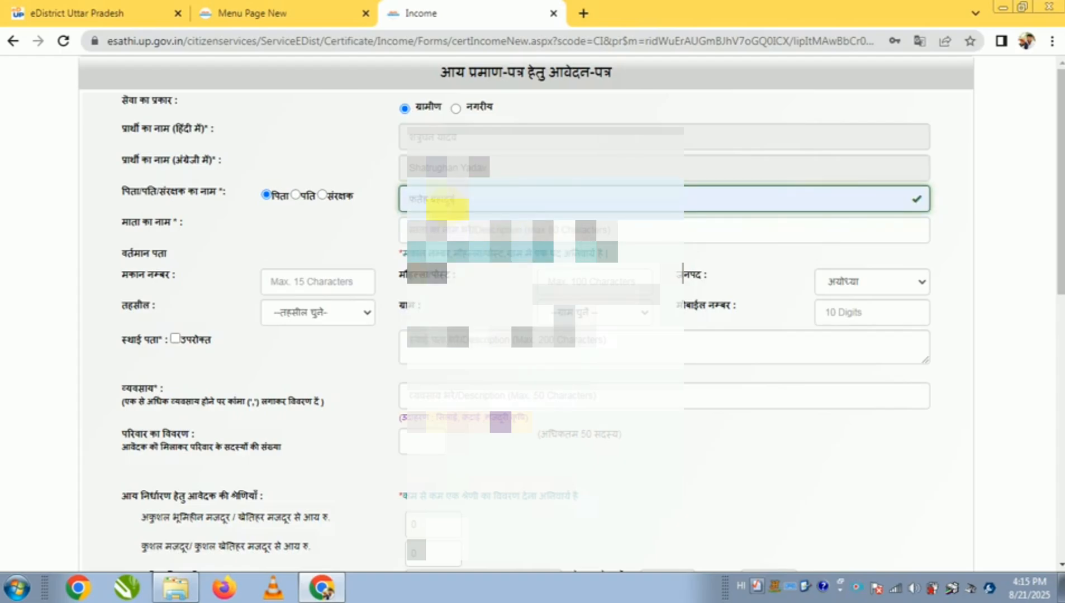
click(158, 239)
drag(169, 219, 53, 223)
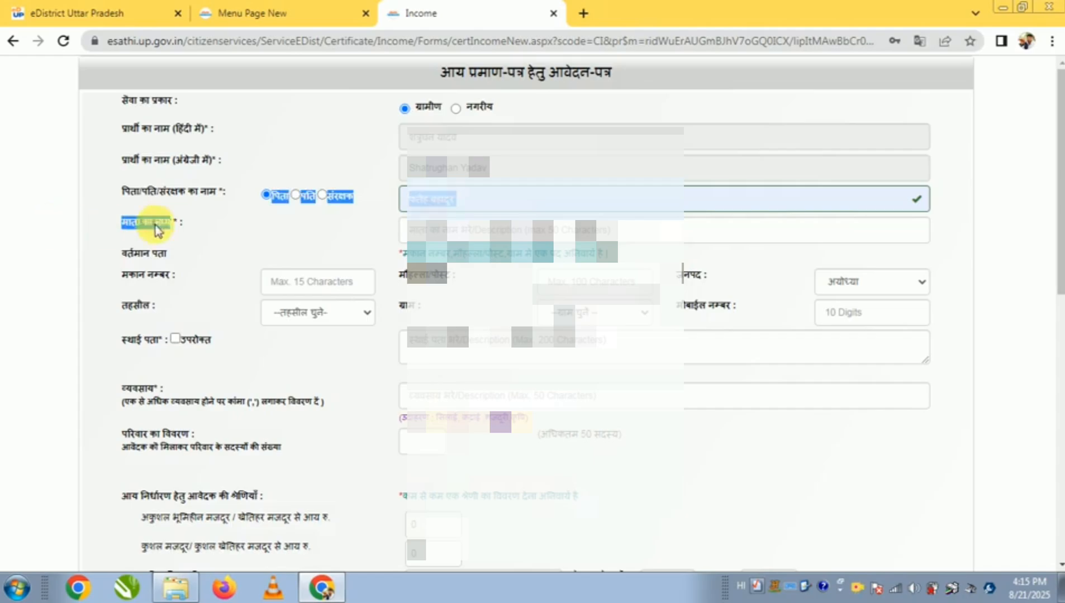
Fill in the mother's name (माता का नाम) in Hindi, using the matching autofill suggestion
click(459, 232)
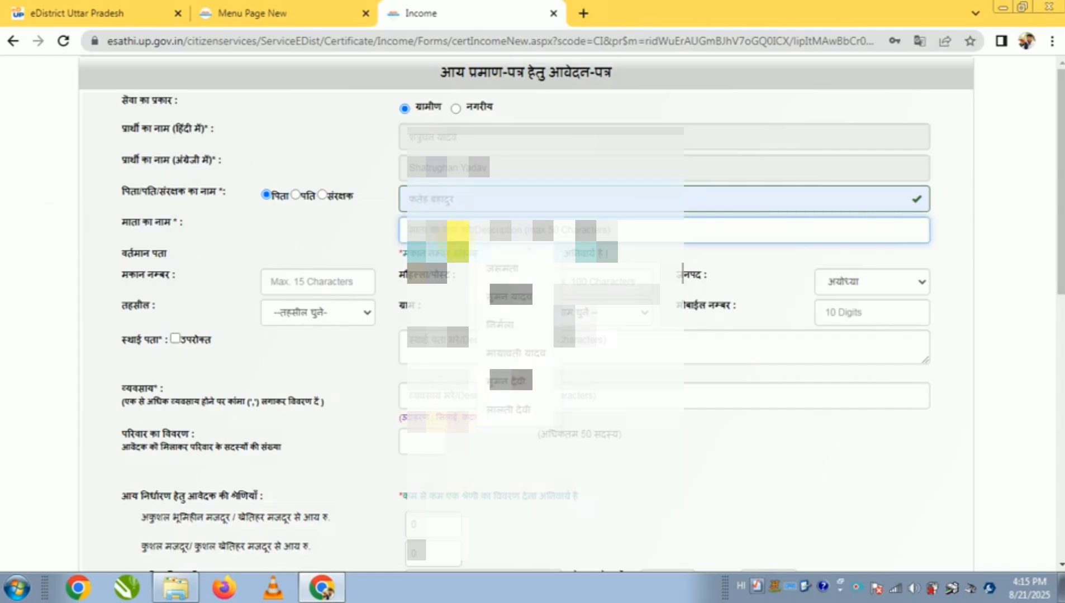
text(dilas)
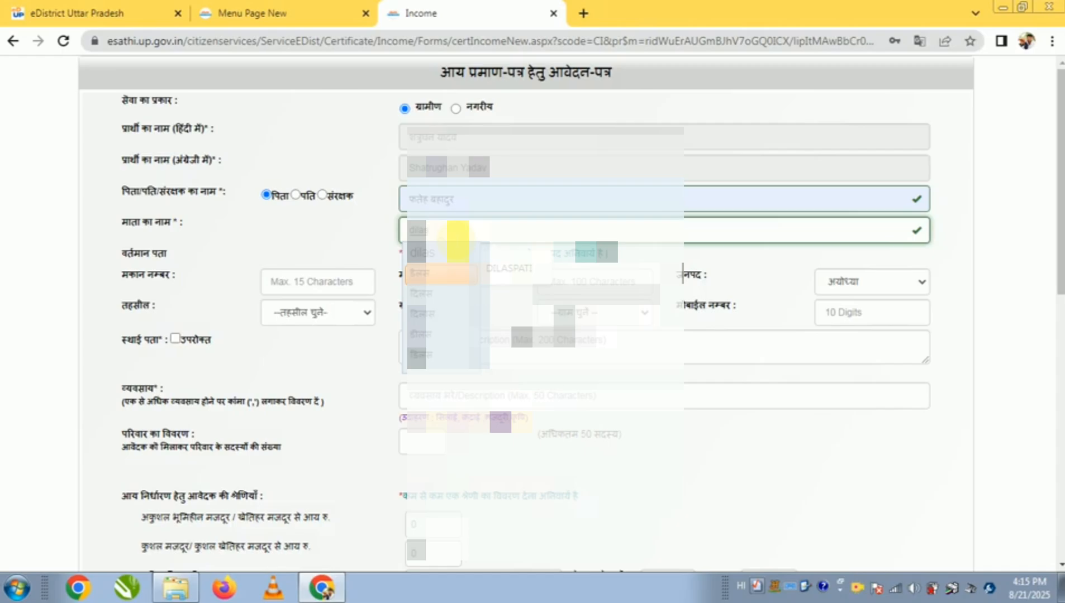
key(space)
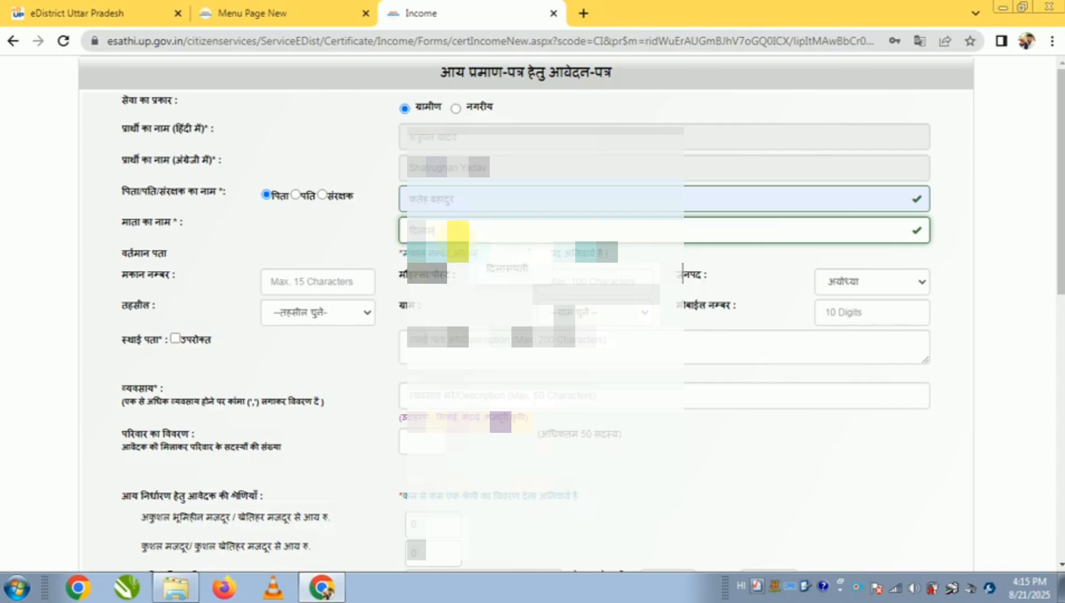
click(509, 264)
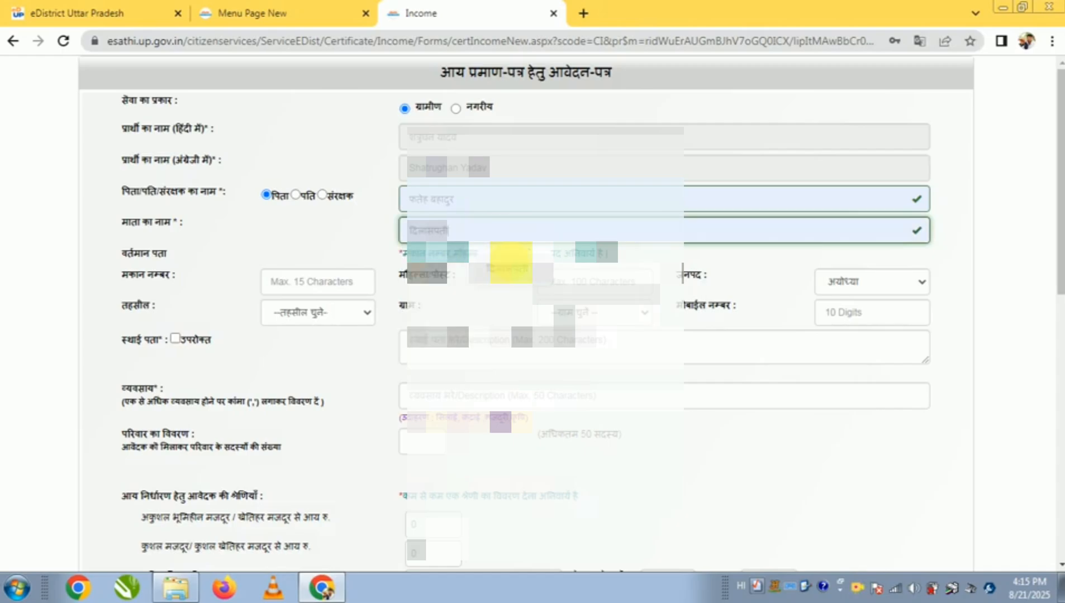
Enter the house number (मकान नम्बर) and the locality/post (मौहल्ला/पोस्ट) of the applicant's current address
click(322, 286)
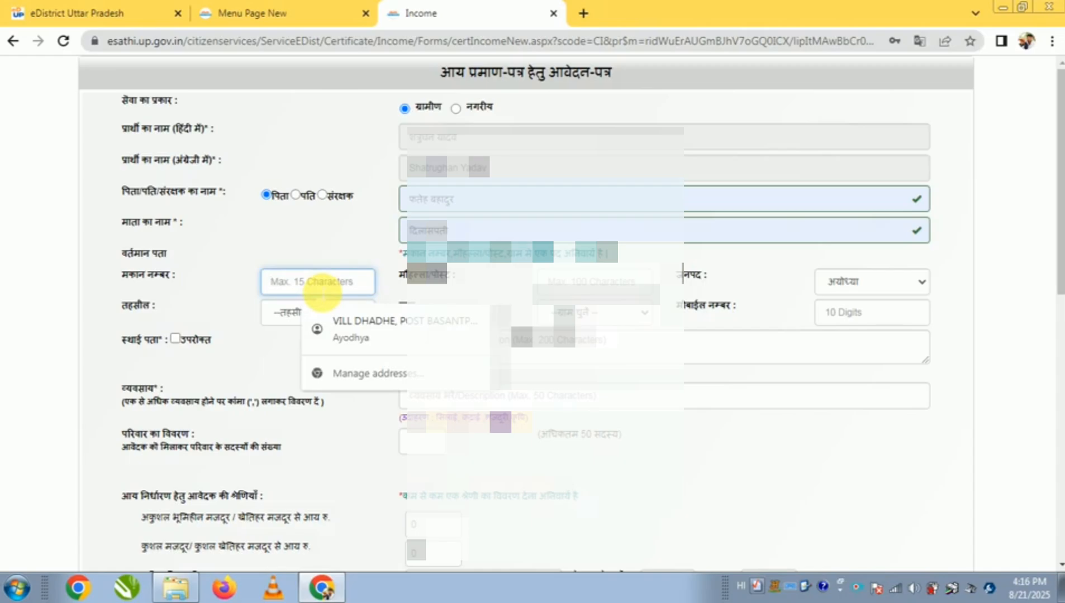
text(10)
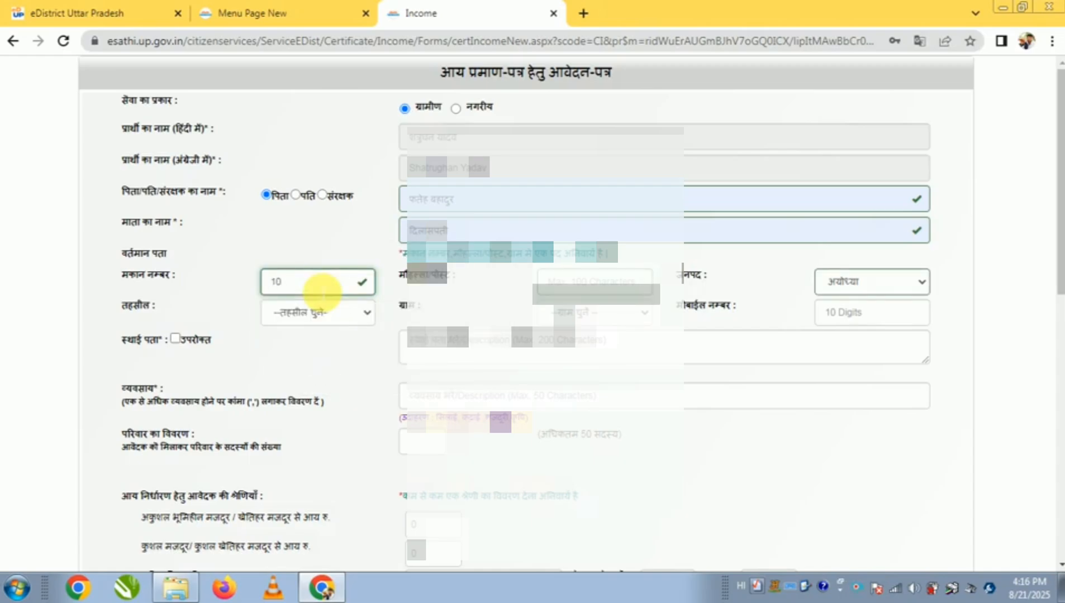
click(596, 284)
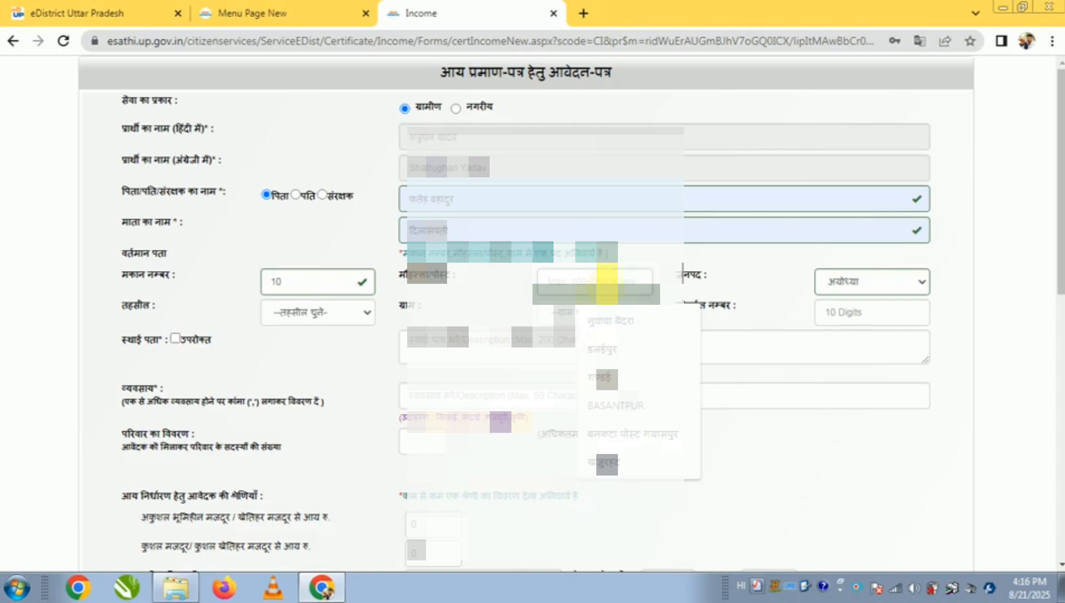
text(gram)
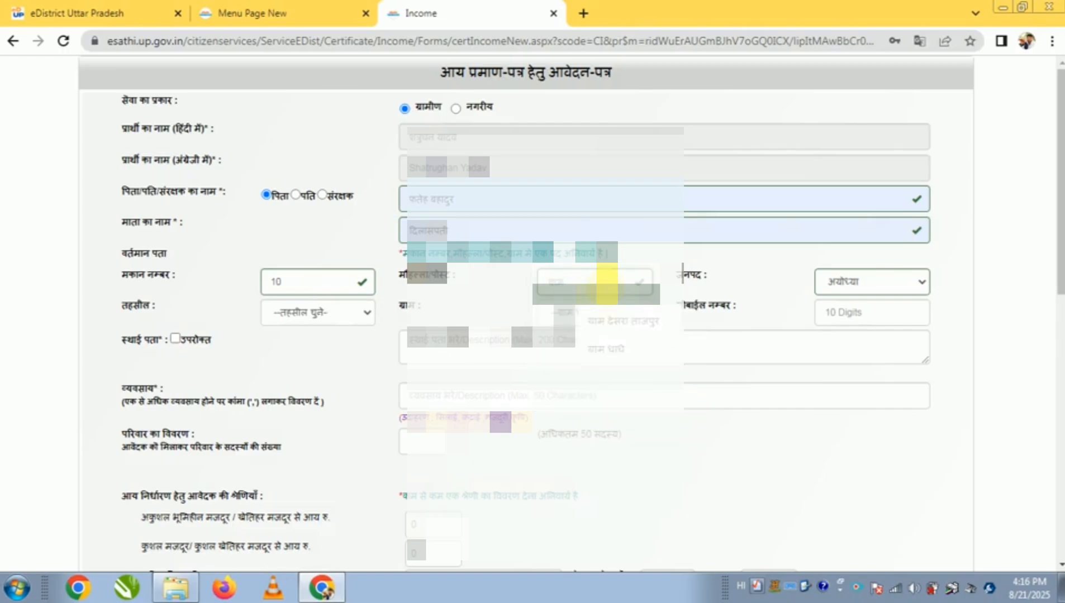
click(634, 349)
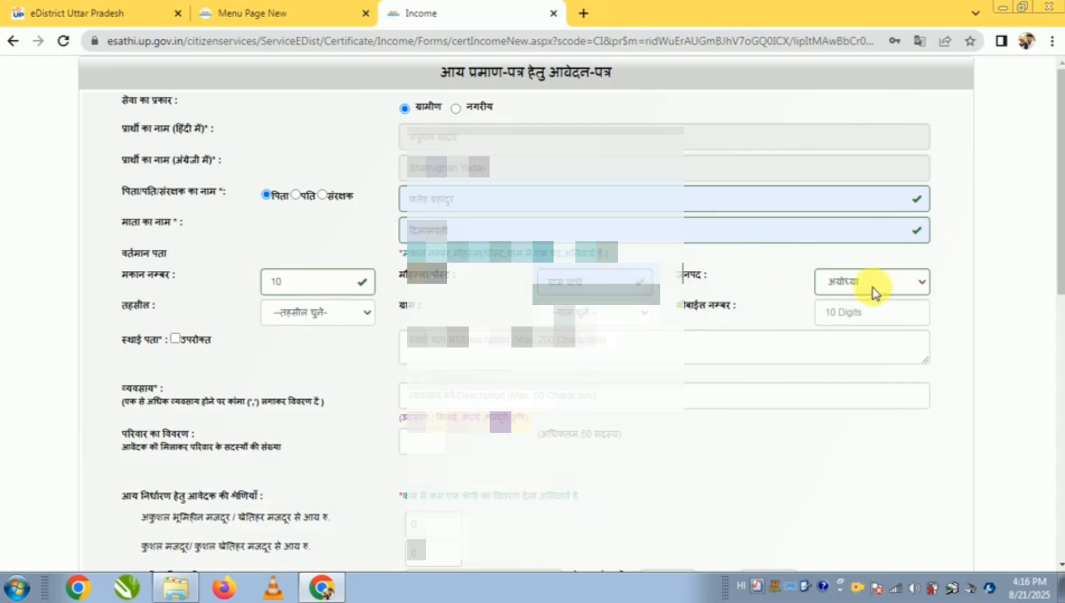
Choose the applicant's tehsil (तहसील) and village (ग्राम) for the current address
click(294, 313)
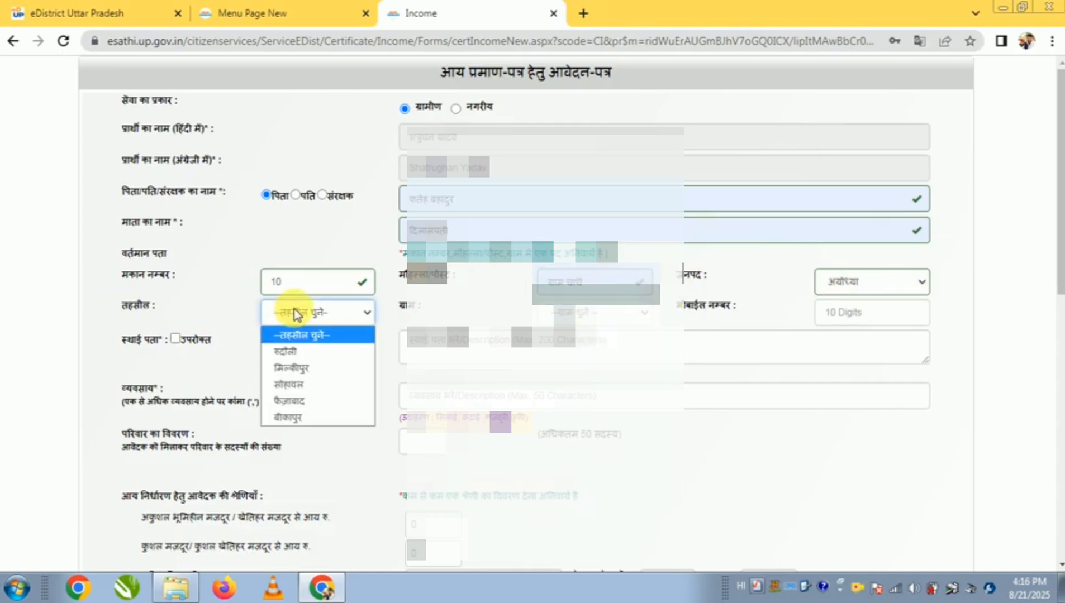
click(308, 422)
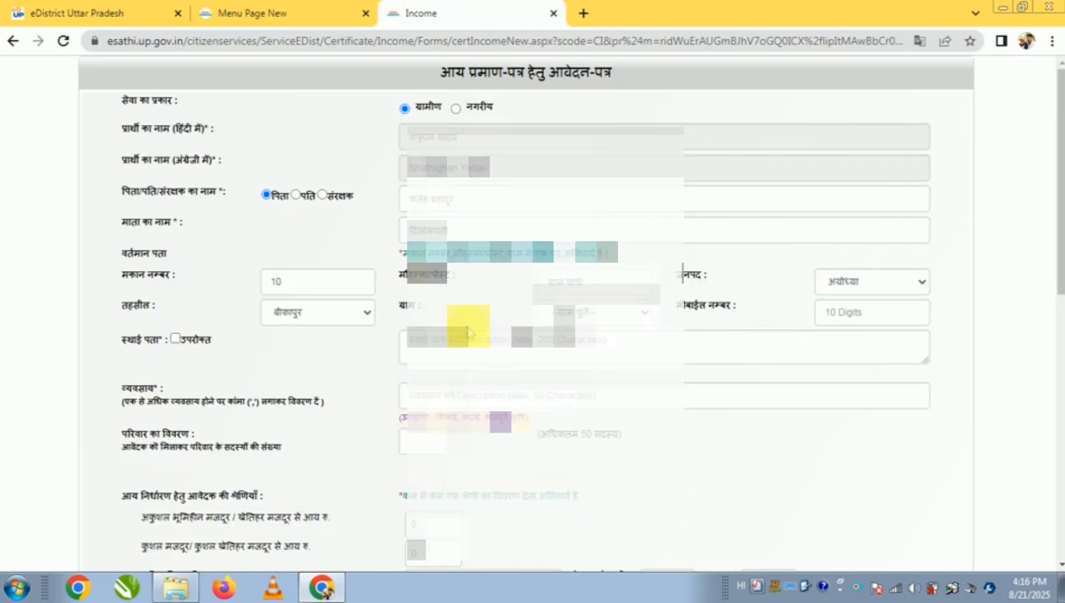
click(600, 319)
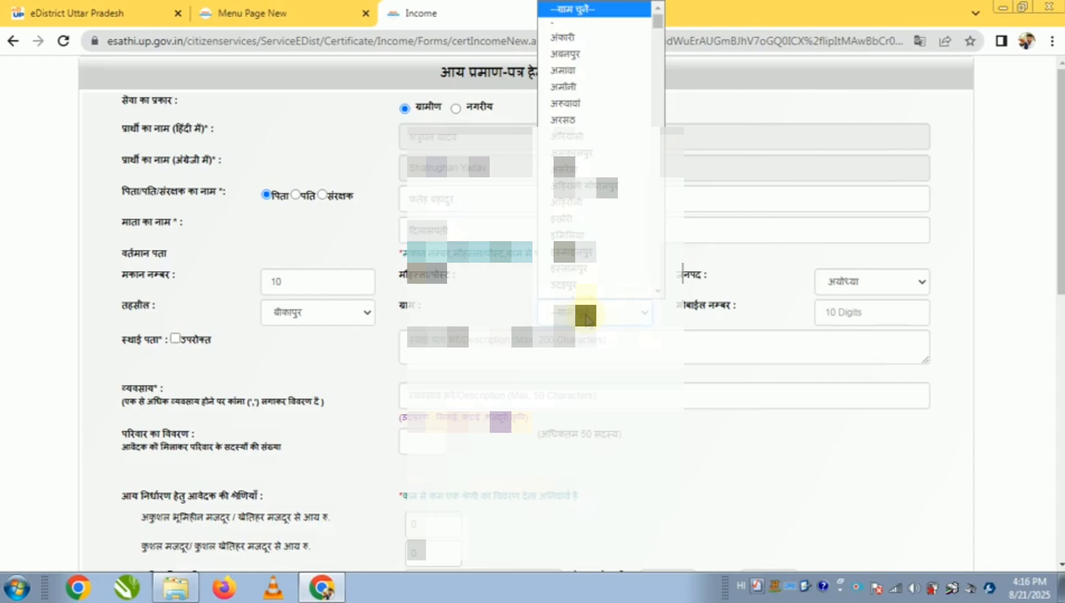
scroll(565, 215, down, 15)
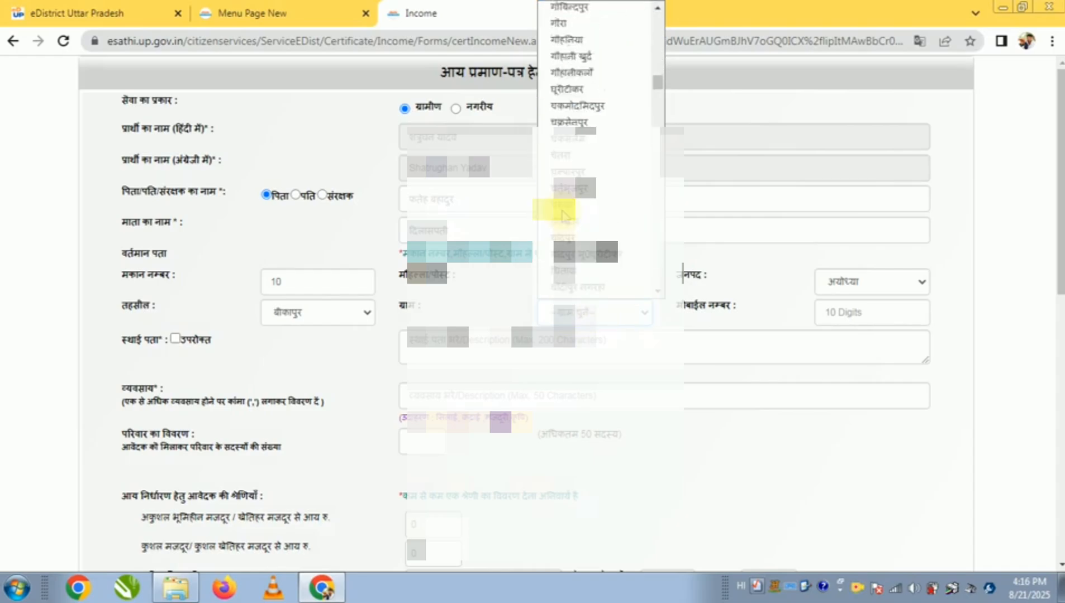
scroll(565, 215, down, 15)
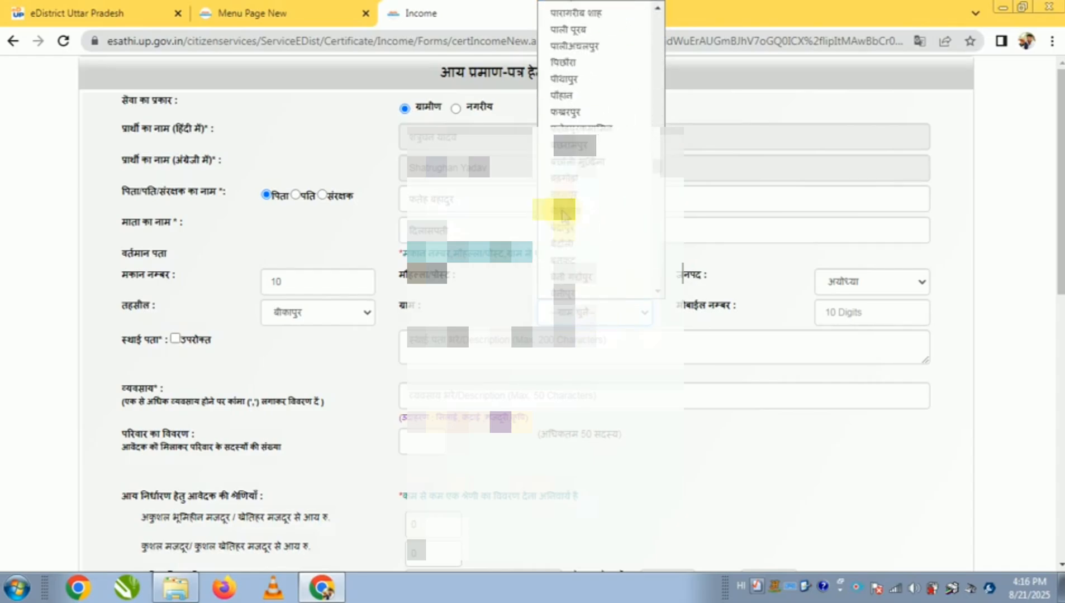
scroll(564, 215, down, 4)
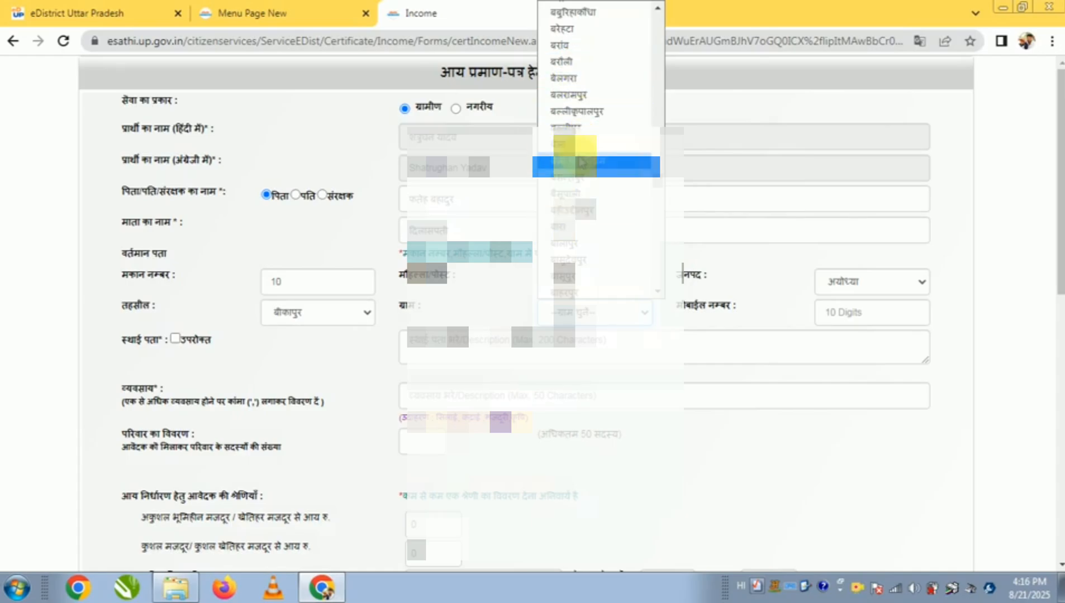
click(581, 165)
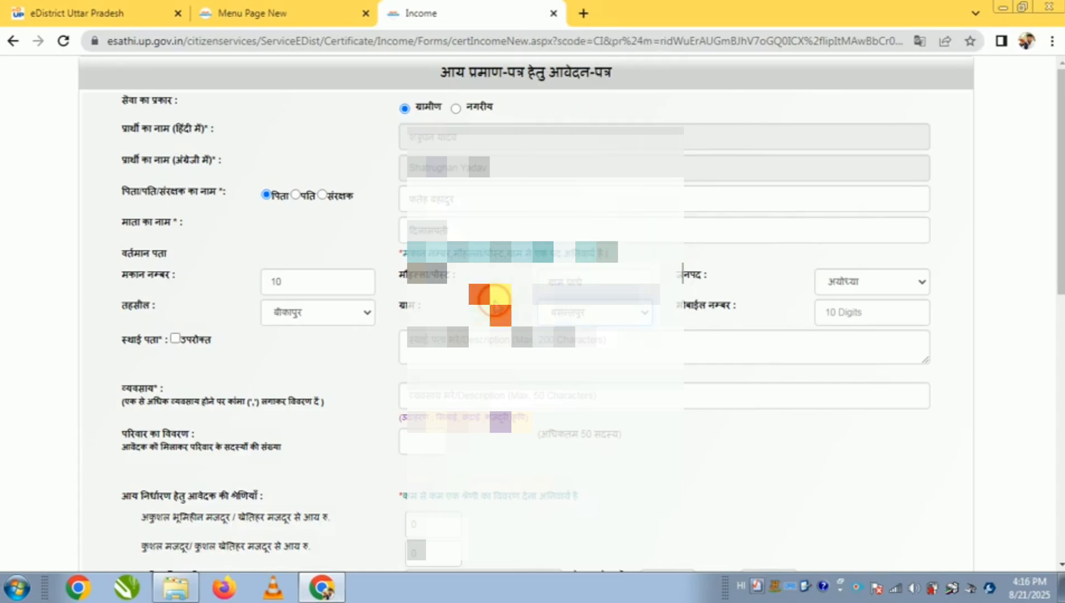
Enter the applicant's mobile number and mark the permanent address (स्थाई पता) as same as above (उपरोक्त)
click(852, 314)
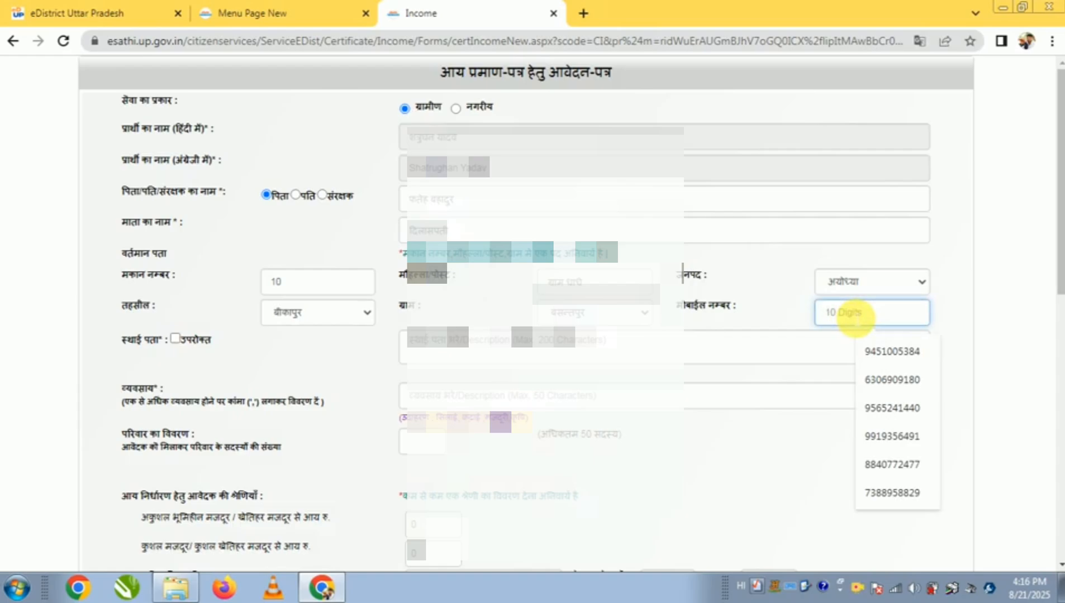
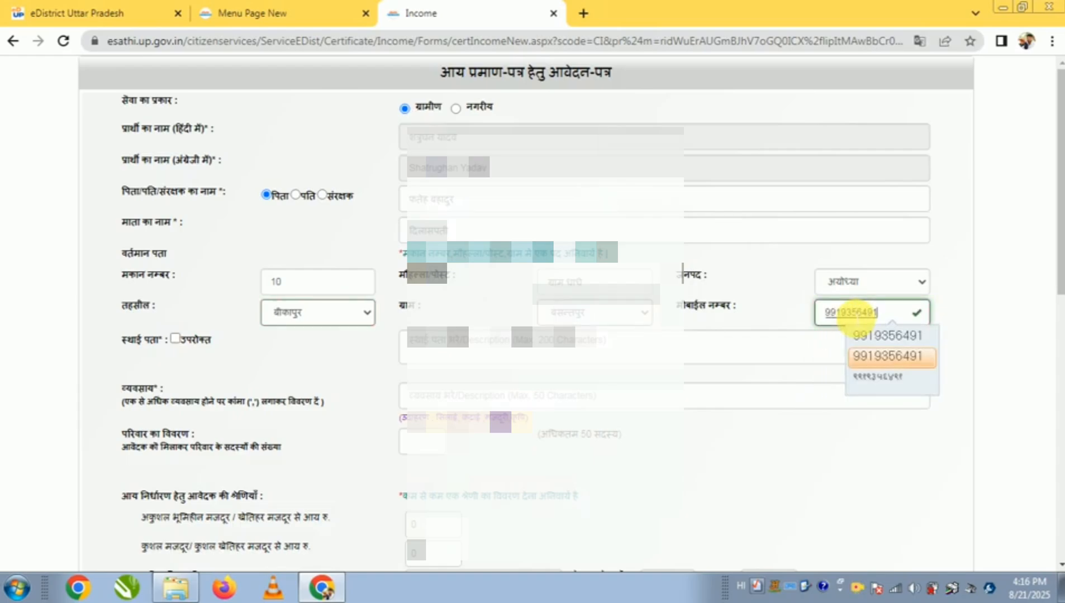
key(Return)
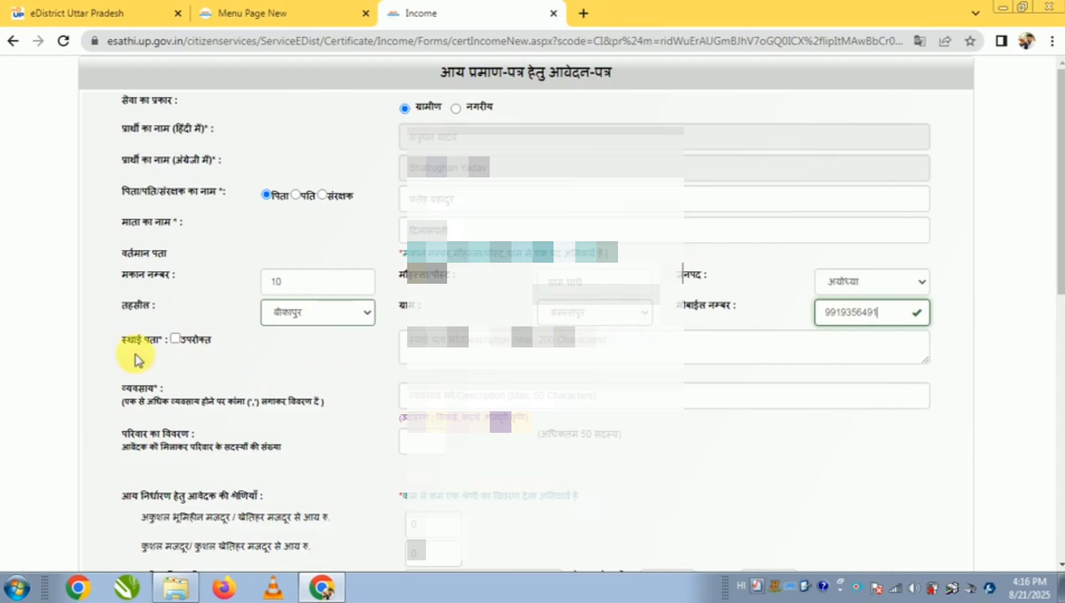
click(236, 337)
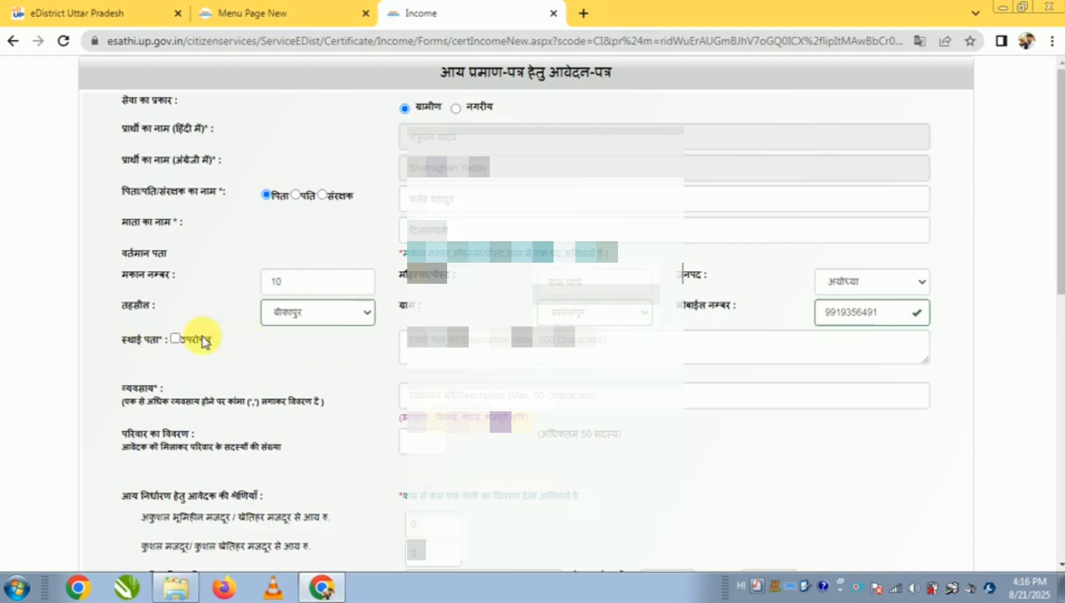
click(173, 343)
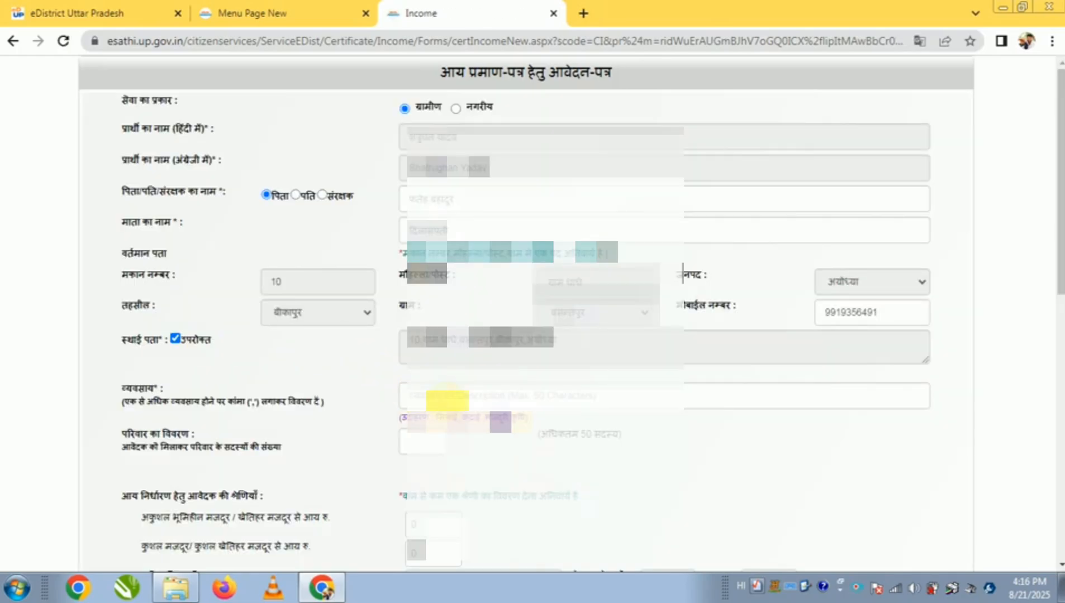
Set the applicant's occupation (व्यवसाय) to कृषि
drag(120, 387, 163, 389)
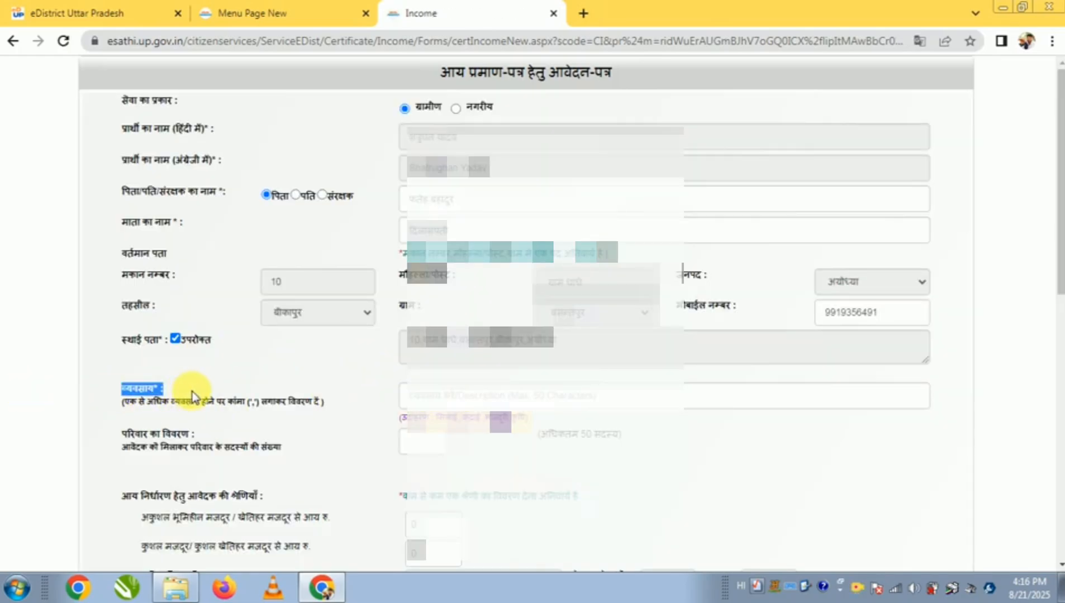
click(475, 396)
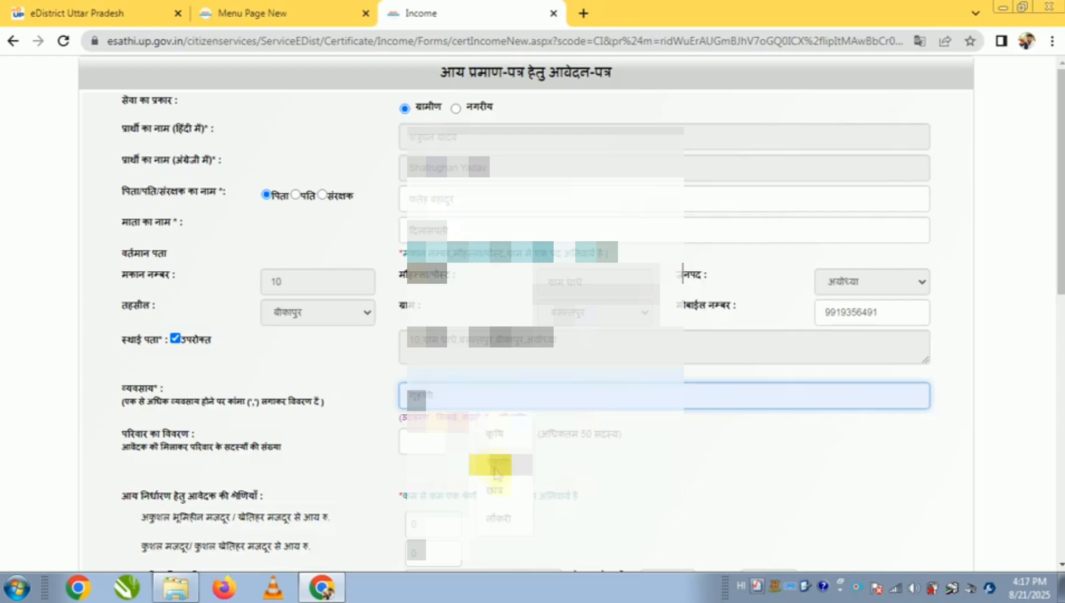
click(499, 436)
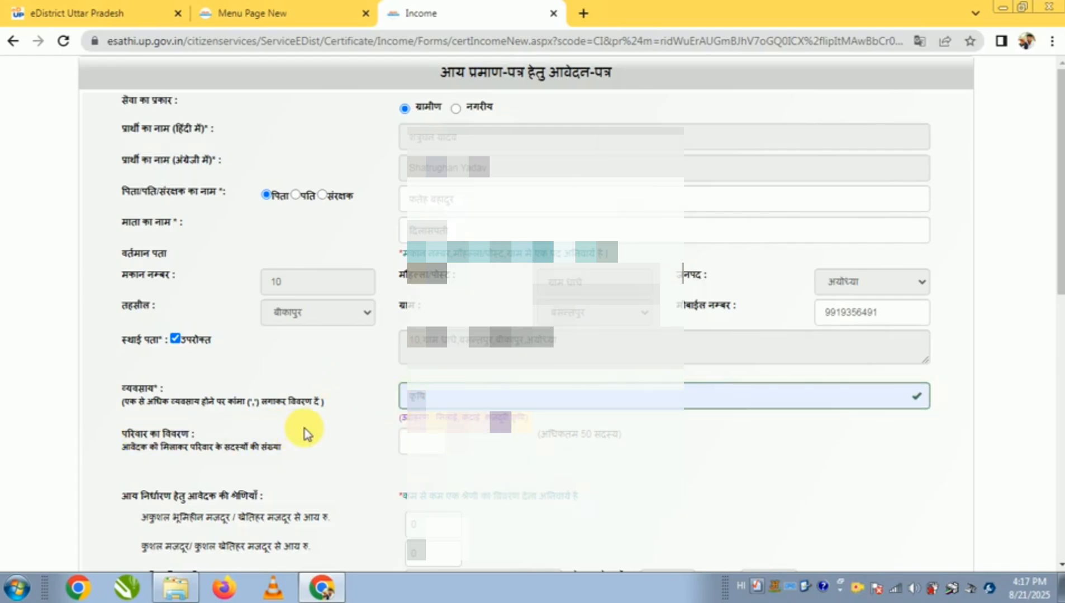
Set the number of family members including the applicant (परिवार का विवरण) to 2
scroll(304, 434, down, 3)
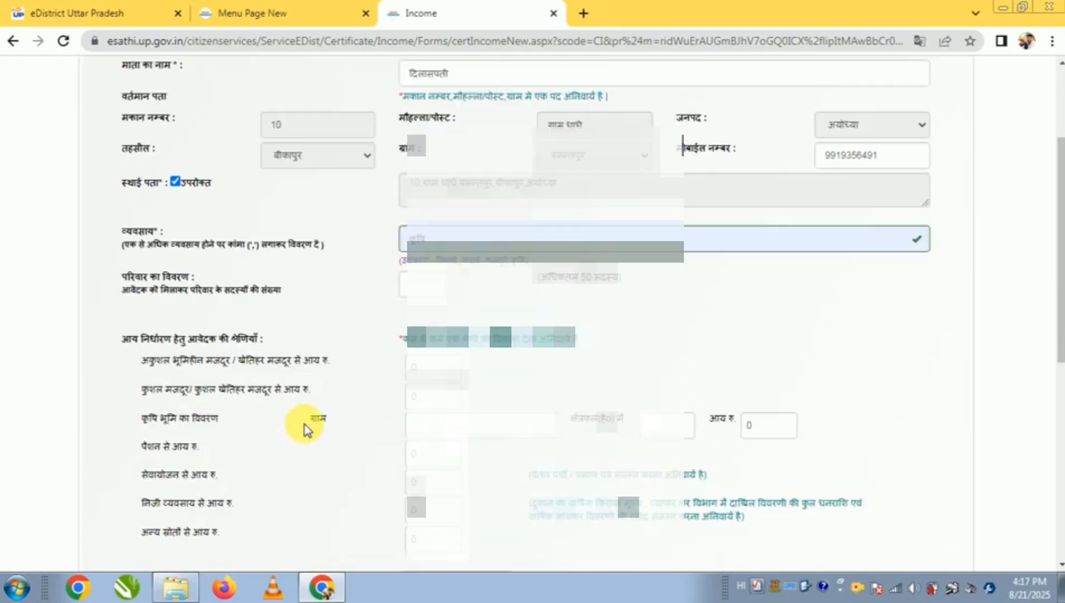
click(124, 290)
drag(124, 291, 292, 290)
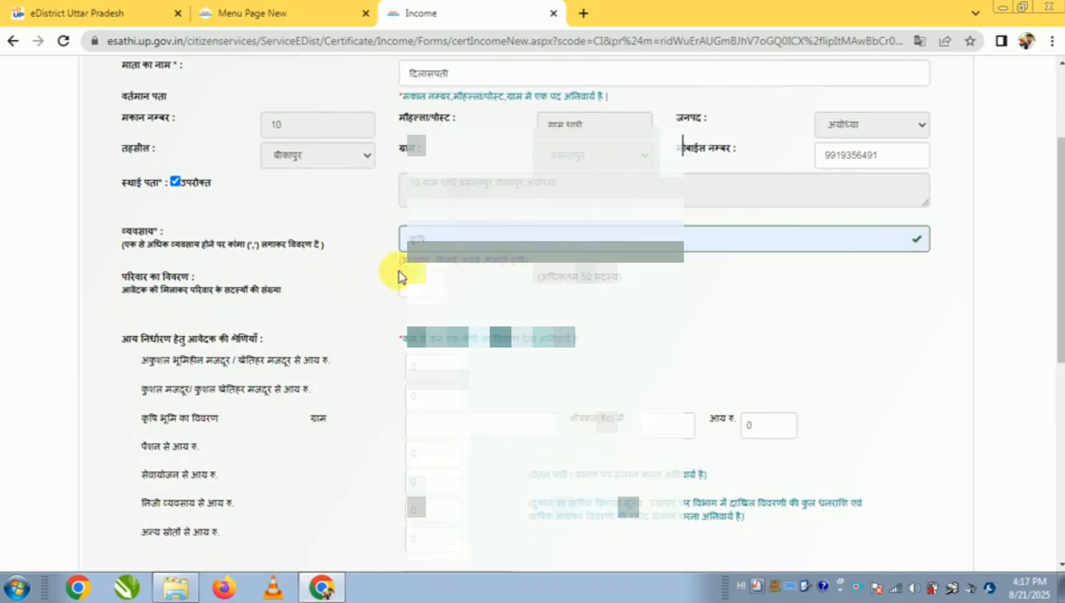
click(423, 285)
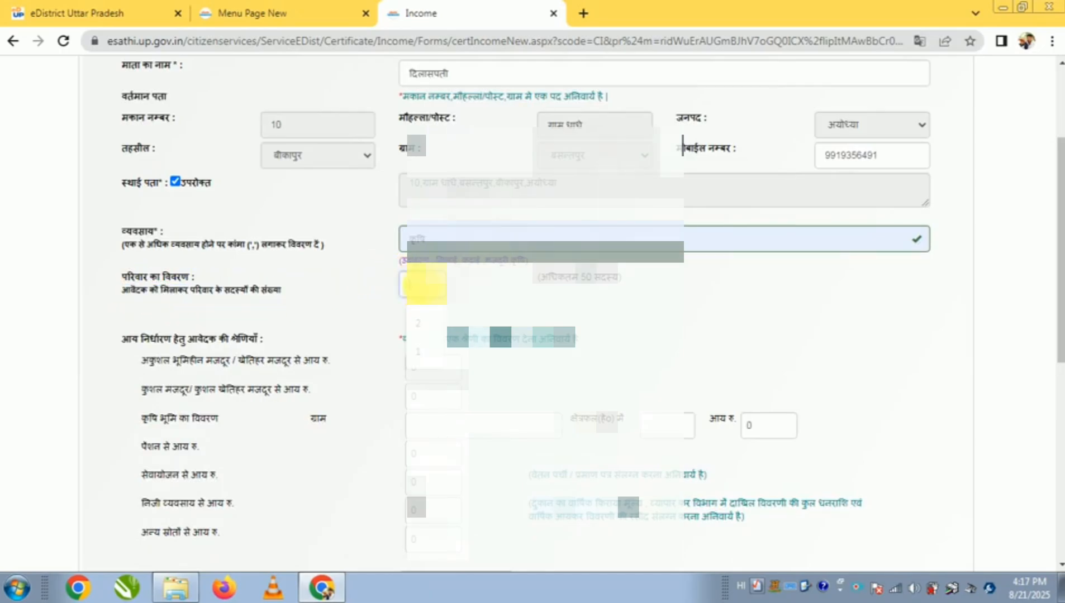
click(424, 318)
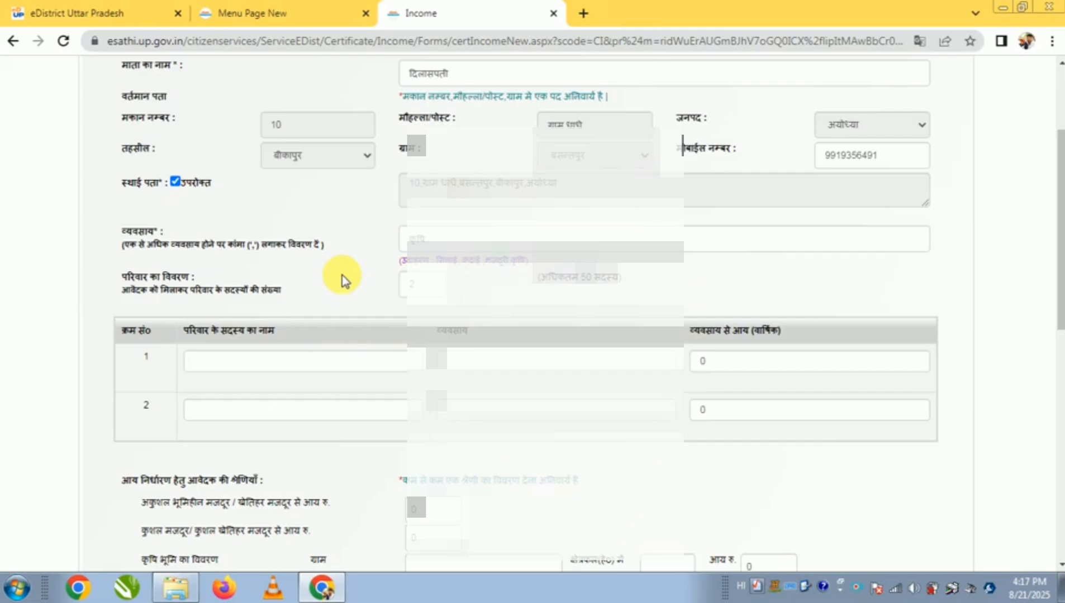
Enter the first family member's full name in Hindi in row 1 of the family details table
scroll(341, 278, down, 2)
click(261, 282)
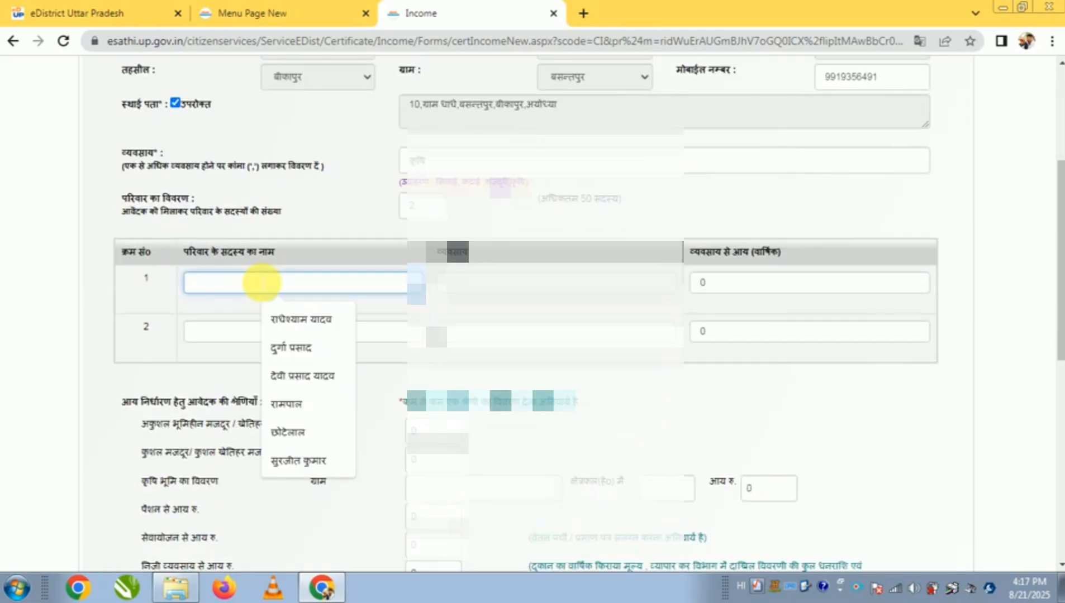
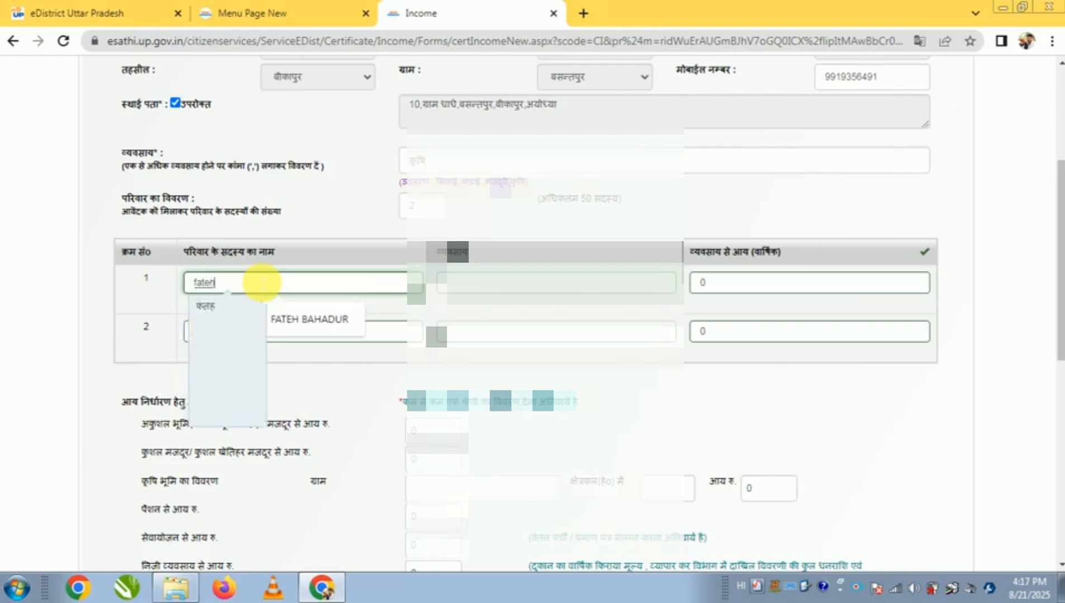
key(space)
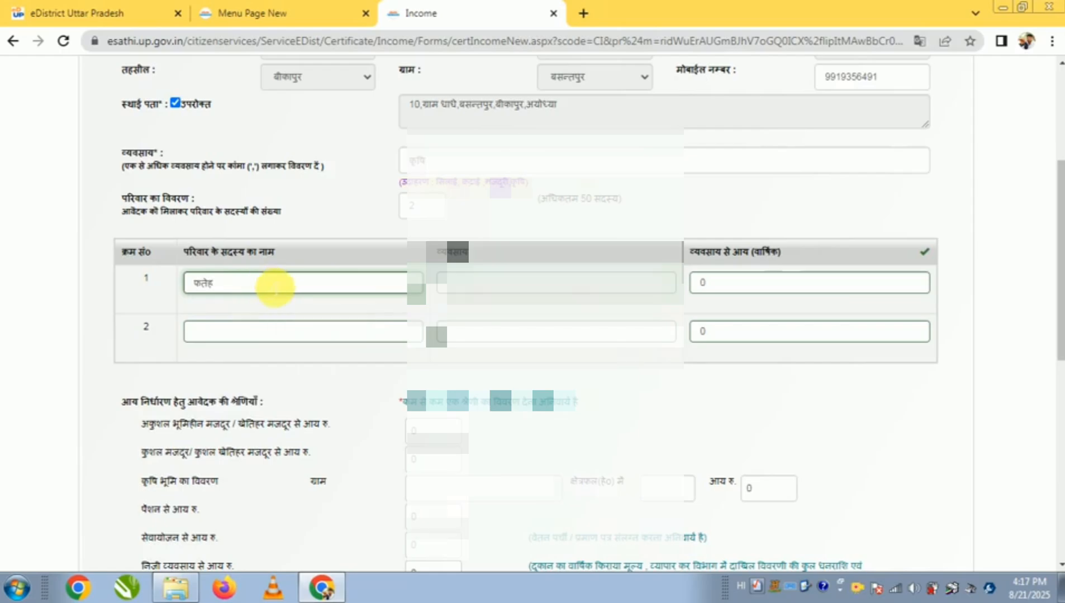
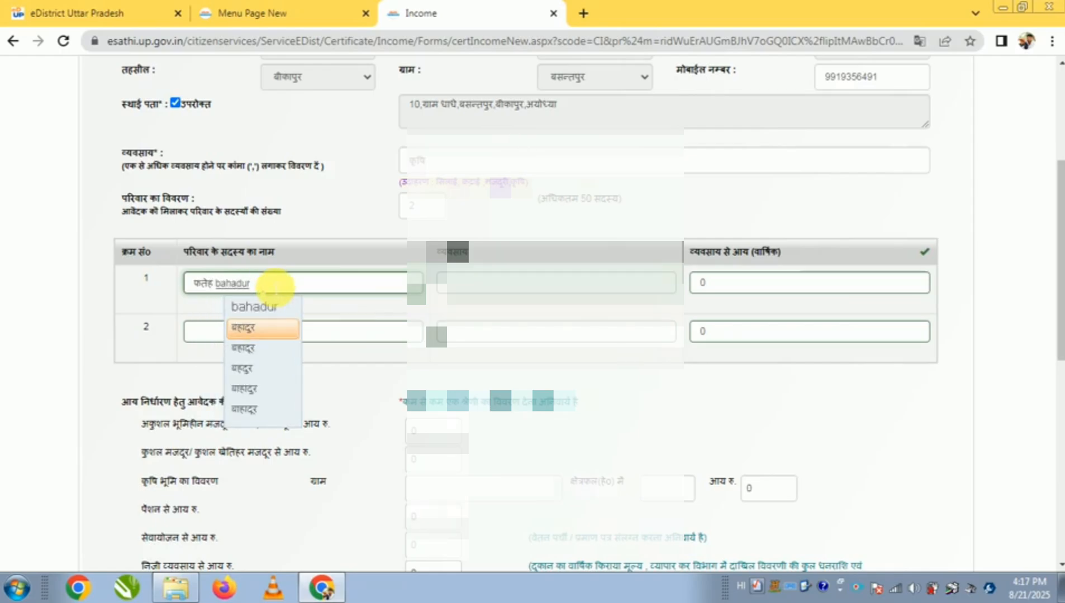
key(space)
Set the first family member's occupation (व्यवसाय) to कृषि and annual income (वार्षिक आय) to 20000 in row 1
click(531, 284)
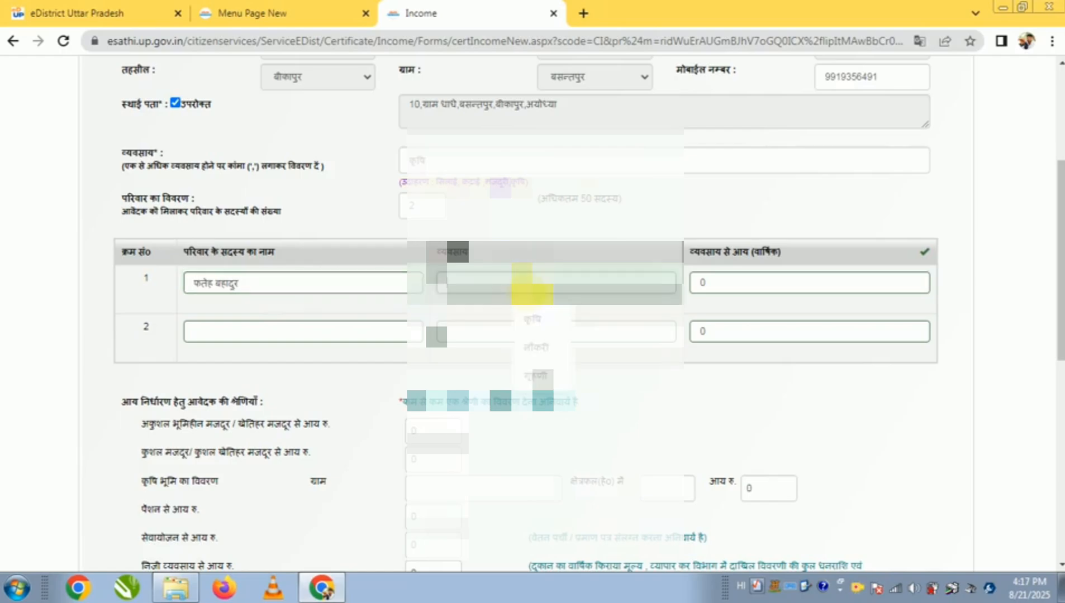
click(531, 318)
click(709, 283)
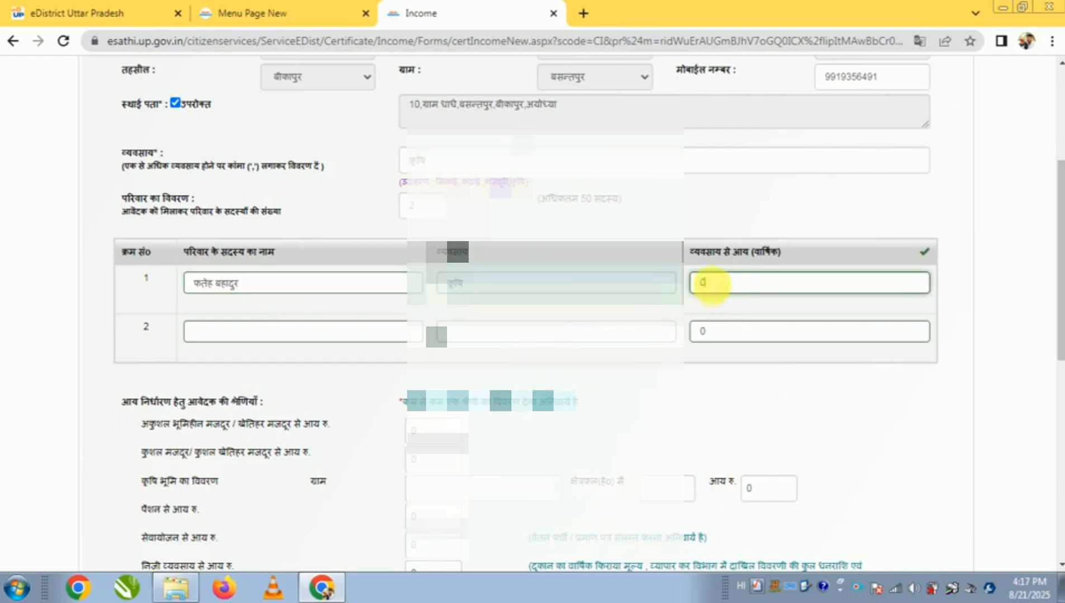
text(2000)
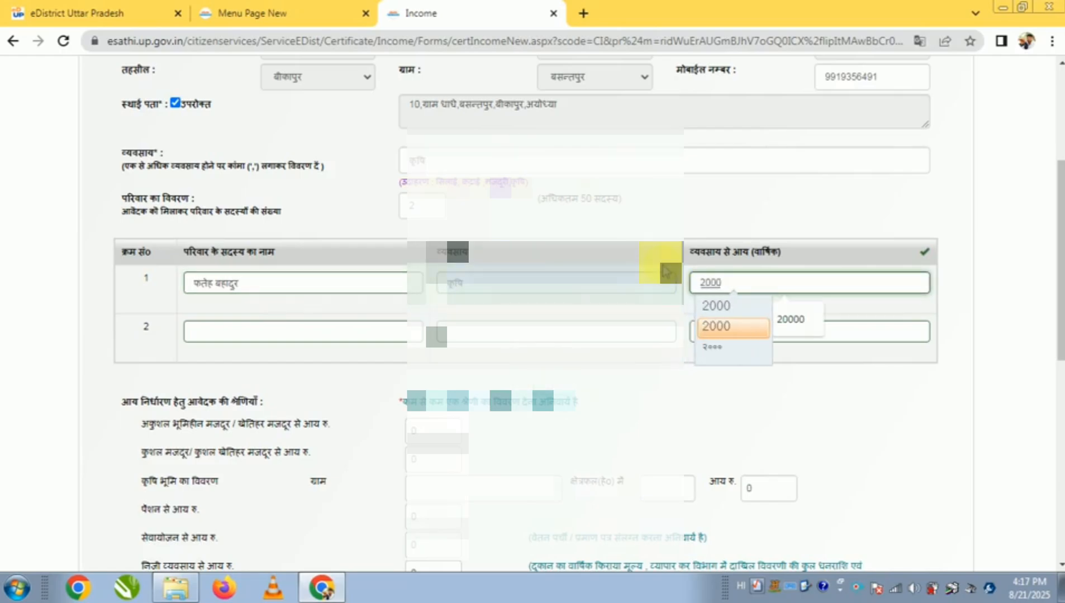
text(0)
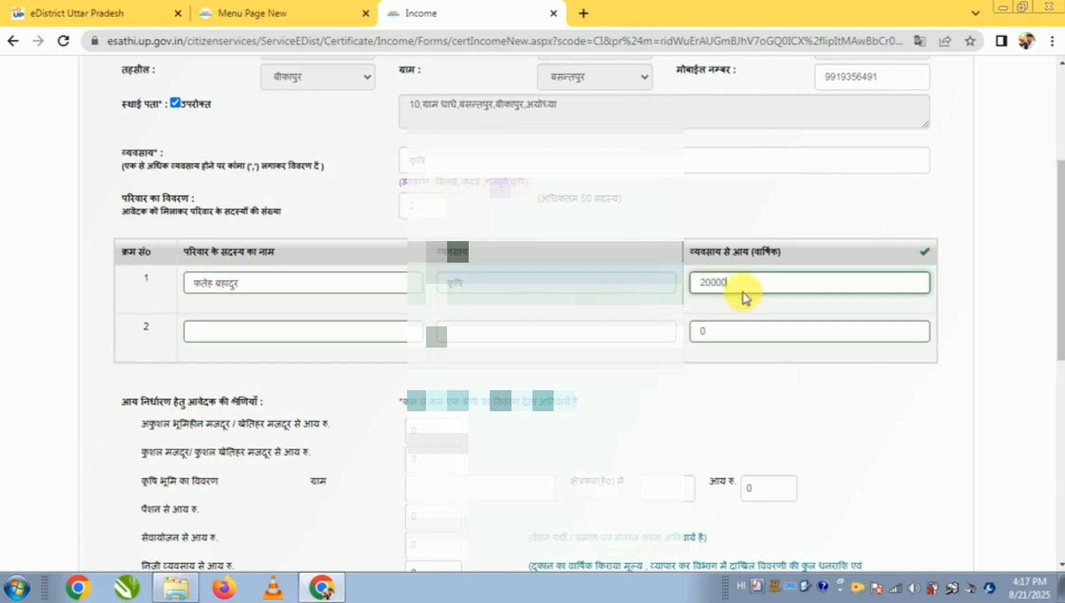
click(748, 307)
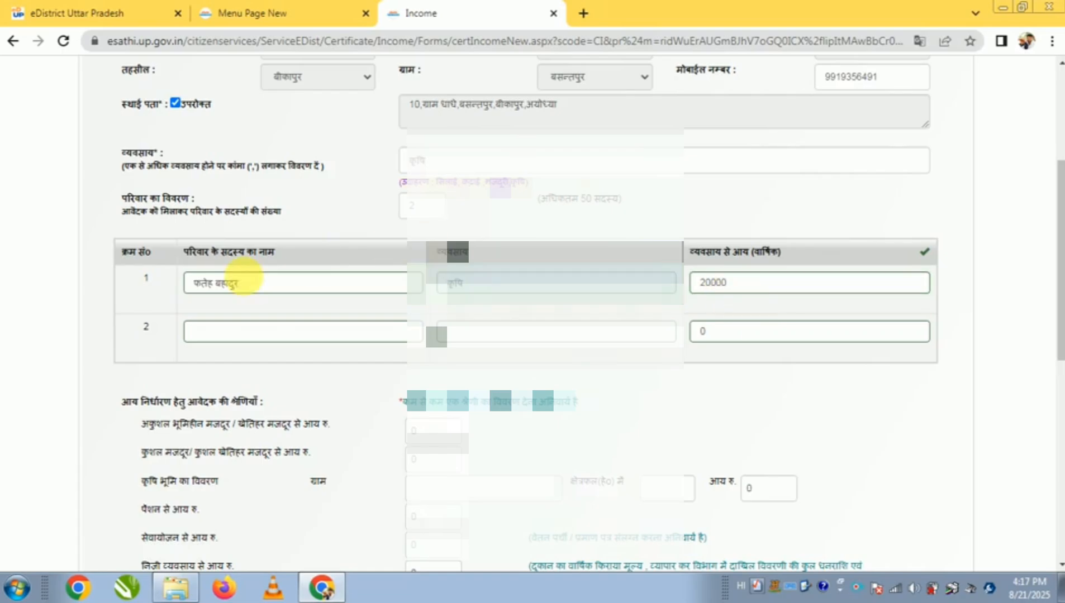
Enter the second family member's full name in Hindi in row 2 and set the occupation (व्यवसाय) to छात्र
click(267, 334)
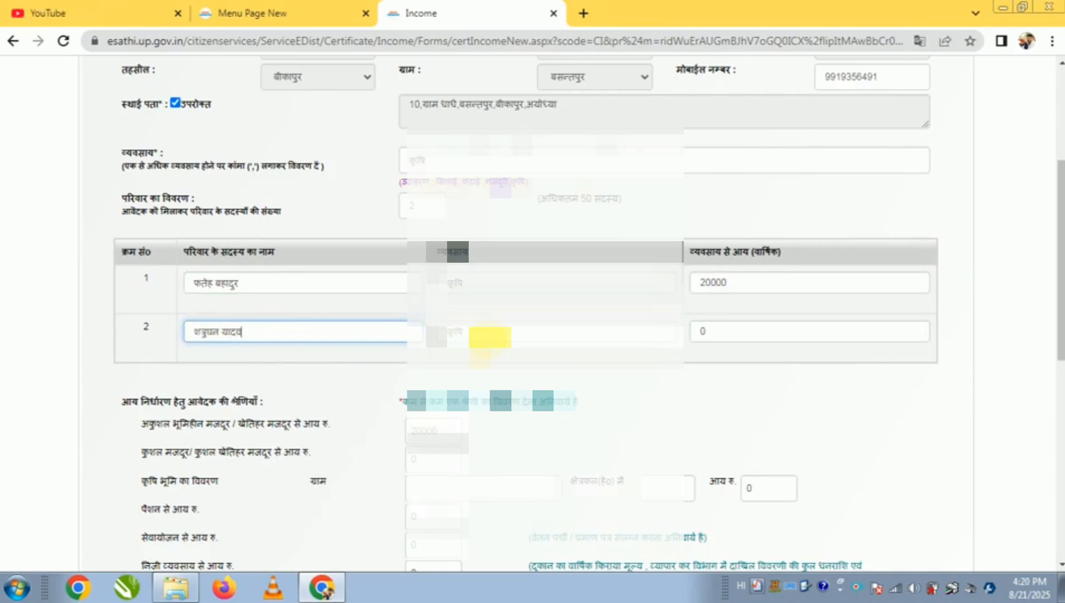
click(480, 334)
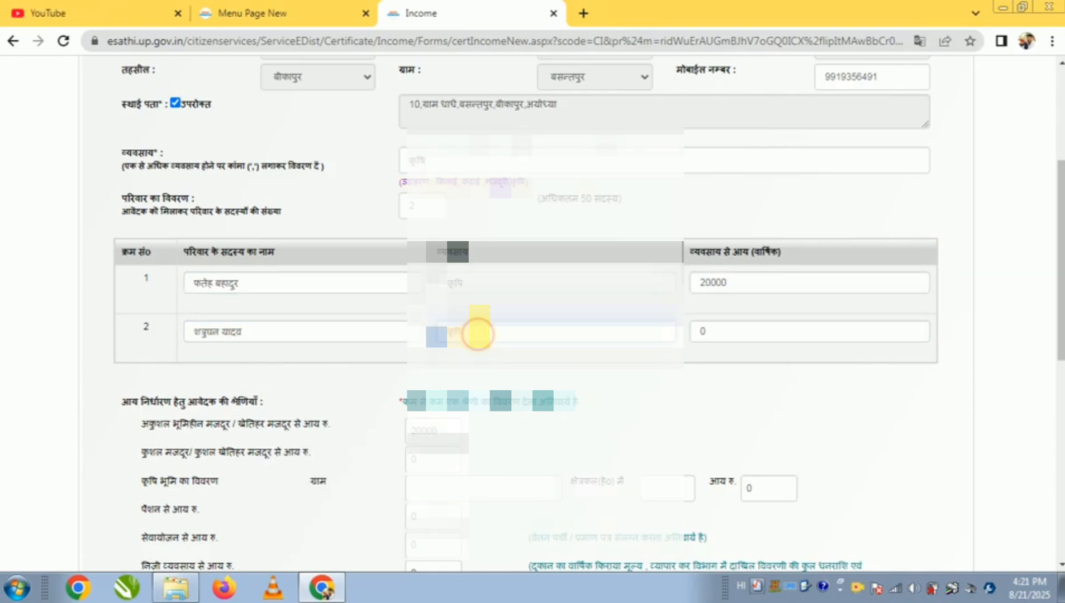
drag(478, 334, 308, 333)
key(BackSpace)
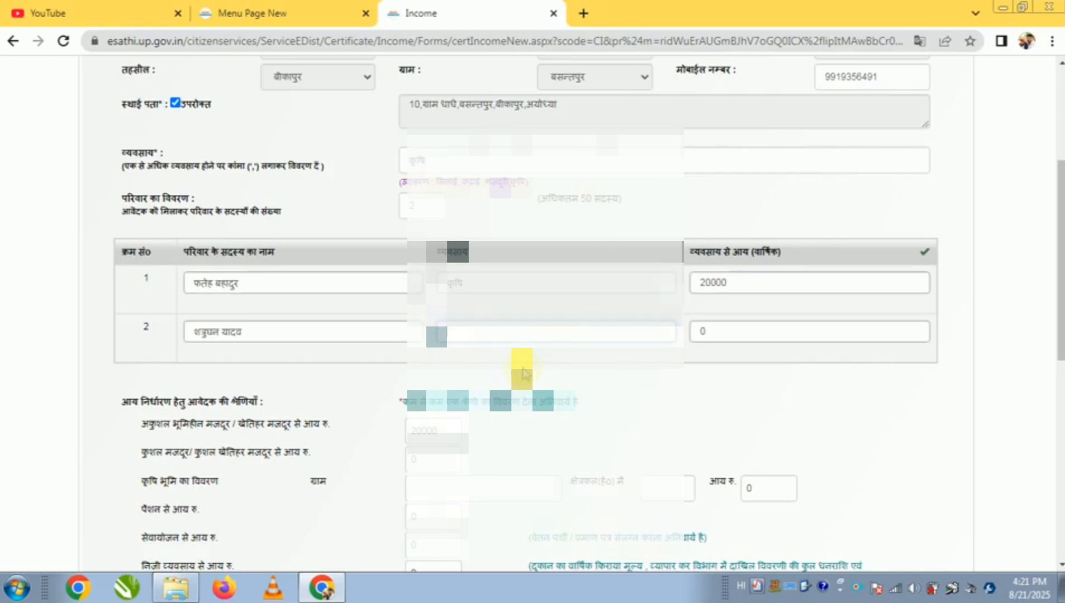
click(513, 336)
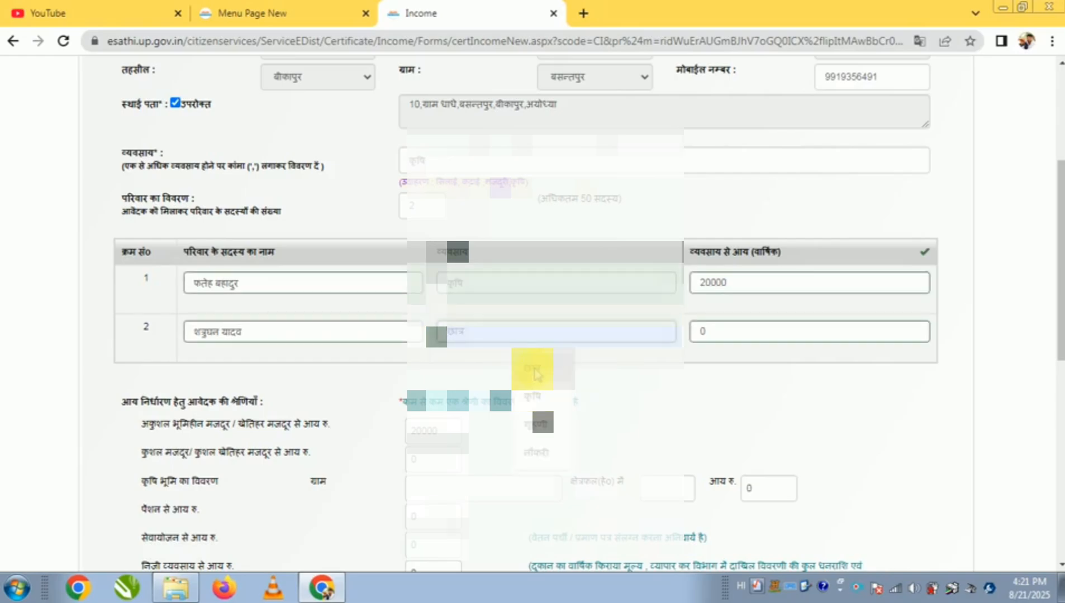
click(532, 368)
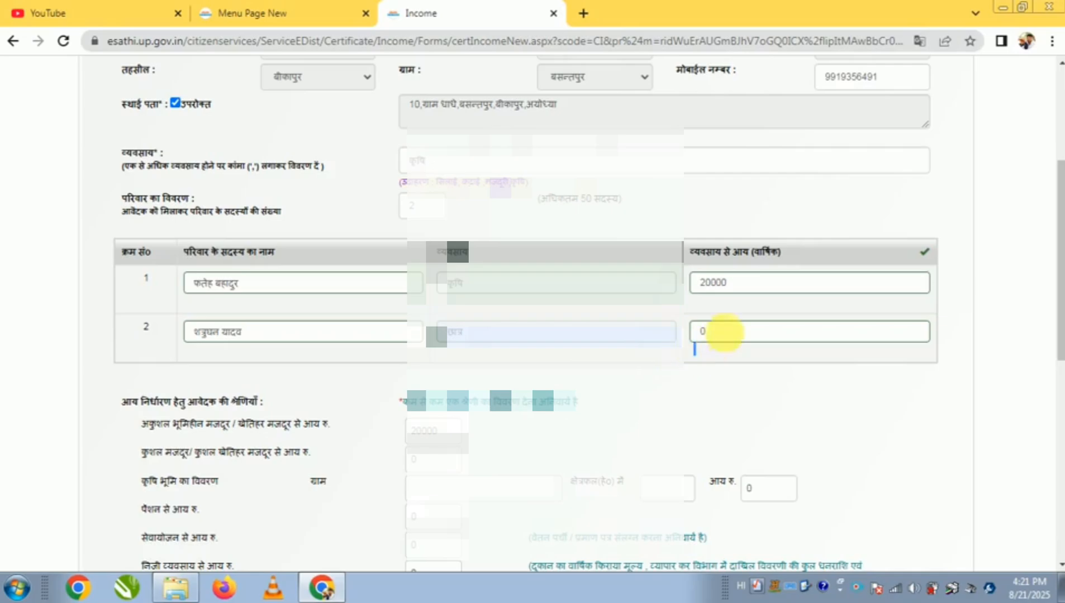
Review the applicant's income categories (आय निर्धारण हेतु आवेदक की श्रेणियाँ) and the family's total annual income
scroll(650, 378, down, 3)
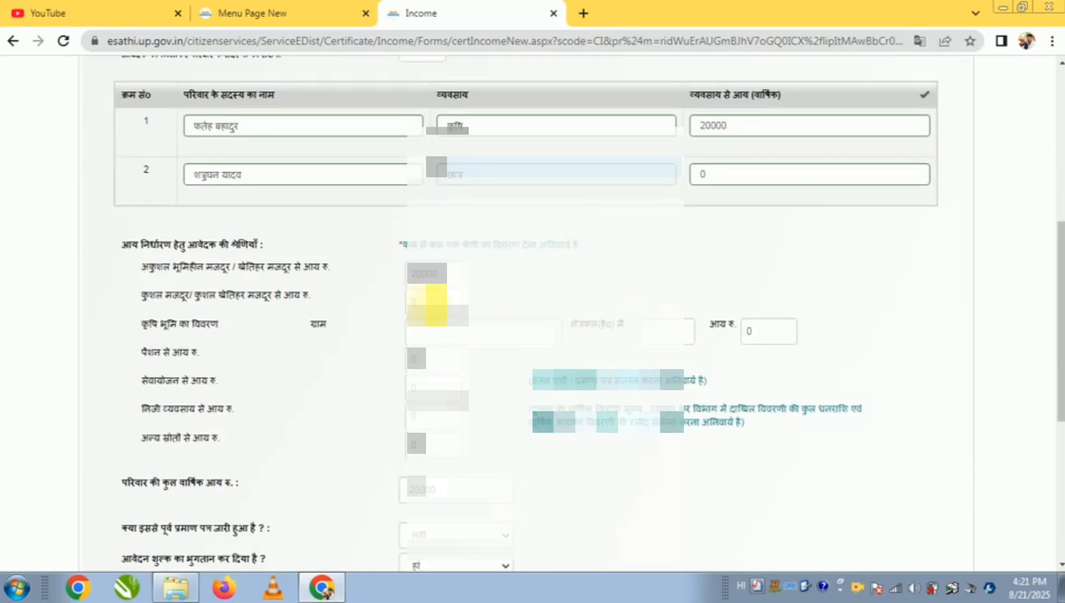
drag(212, 267, 322, 267)
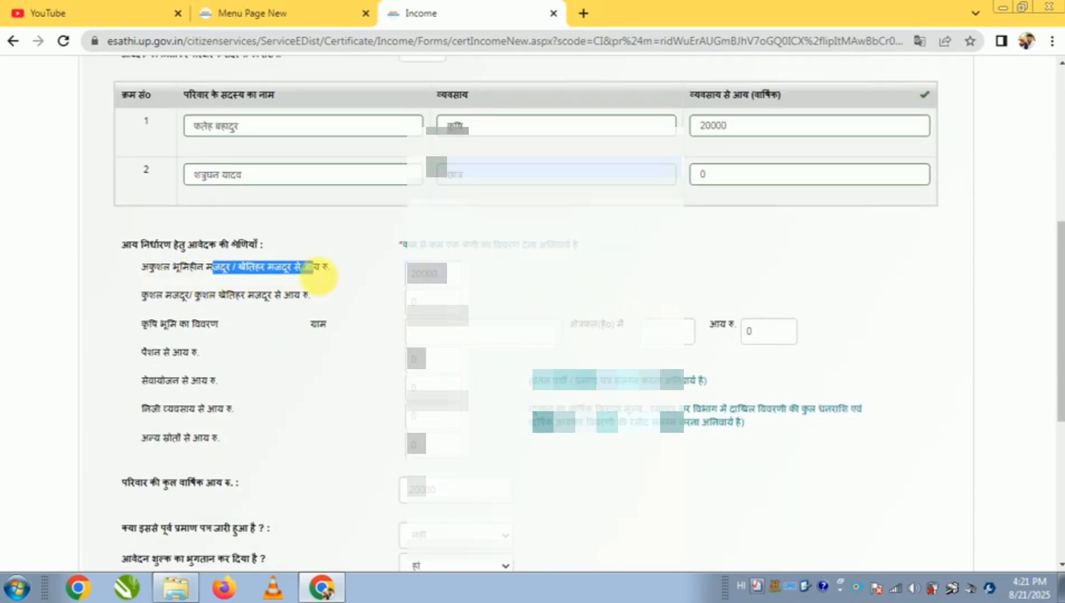
click(446, 283)
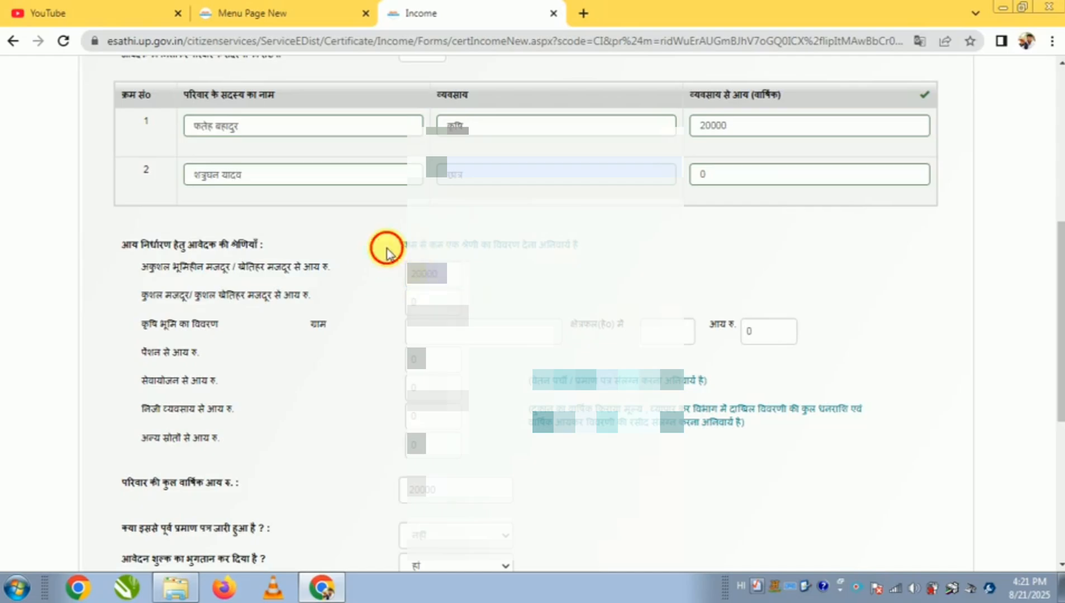
drag(397, 246, 576, 254)
click(447, 284)
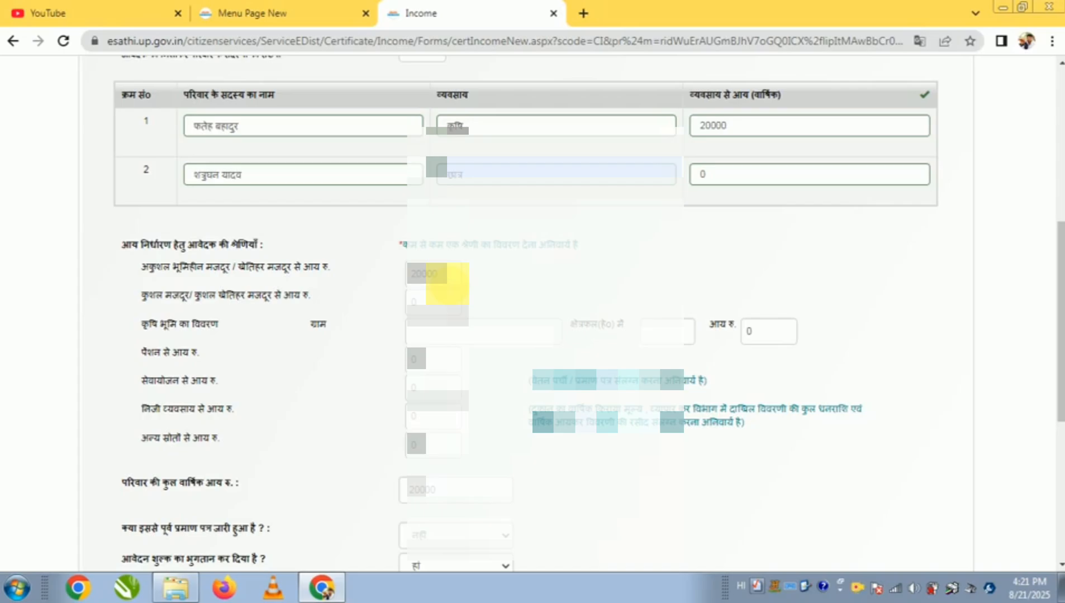
scroll(381, 290, down, 3)
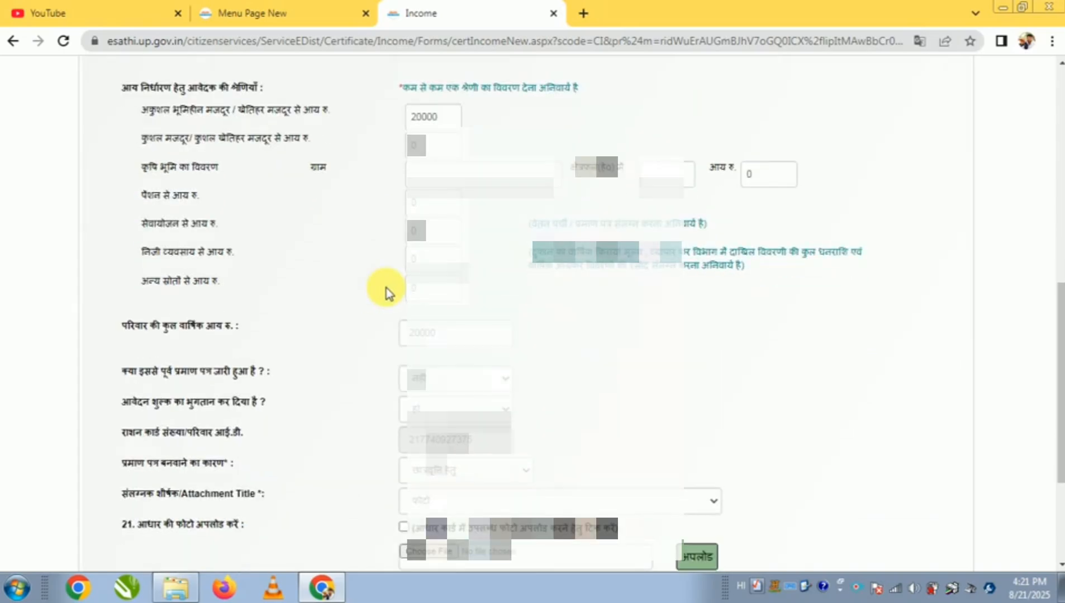
scroll(385, 291, down, 3)
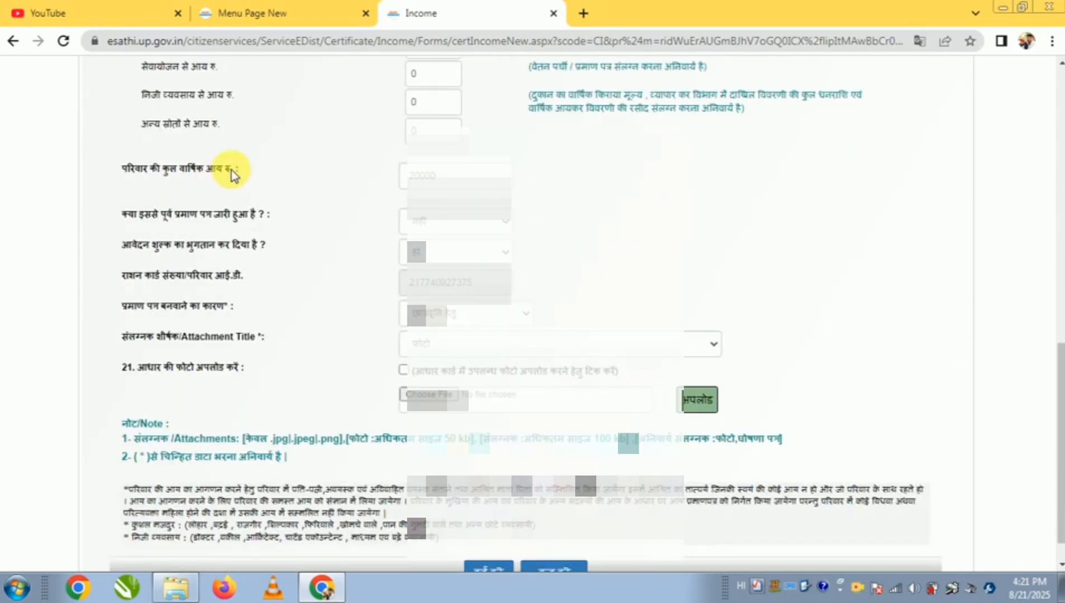
drag(231, 169, 90, 166)
click(299, 177)
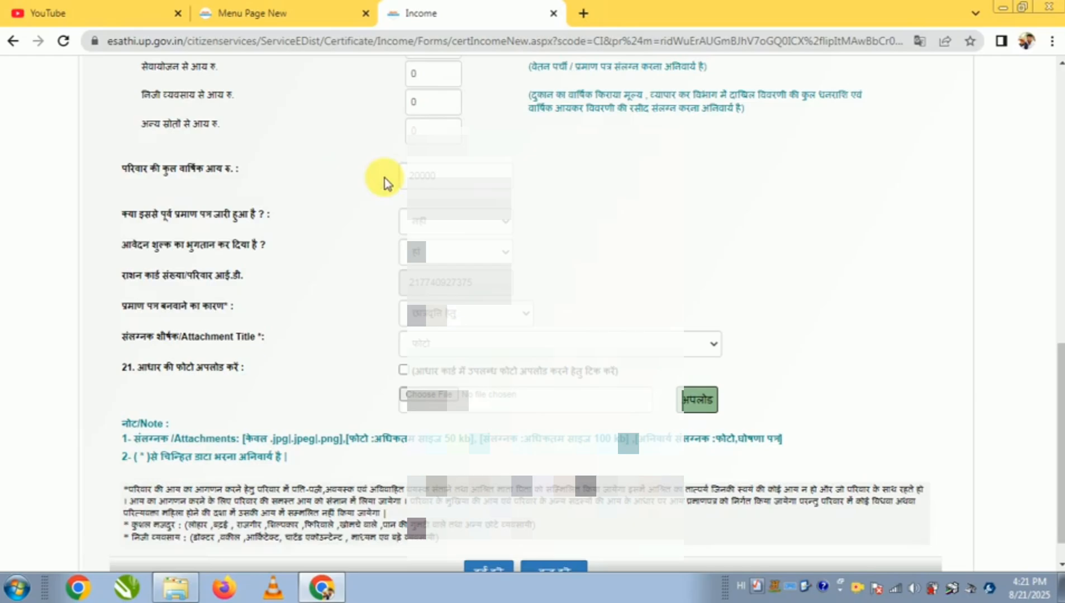
Choose छात्रवृत्ति हेतु as the reason for the certificate and फोटो as the attachment title
click(446, 316)
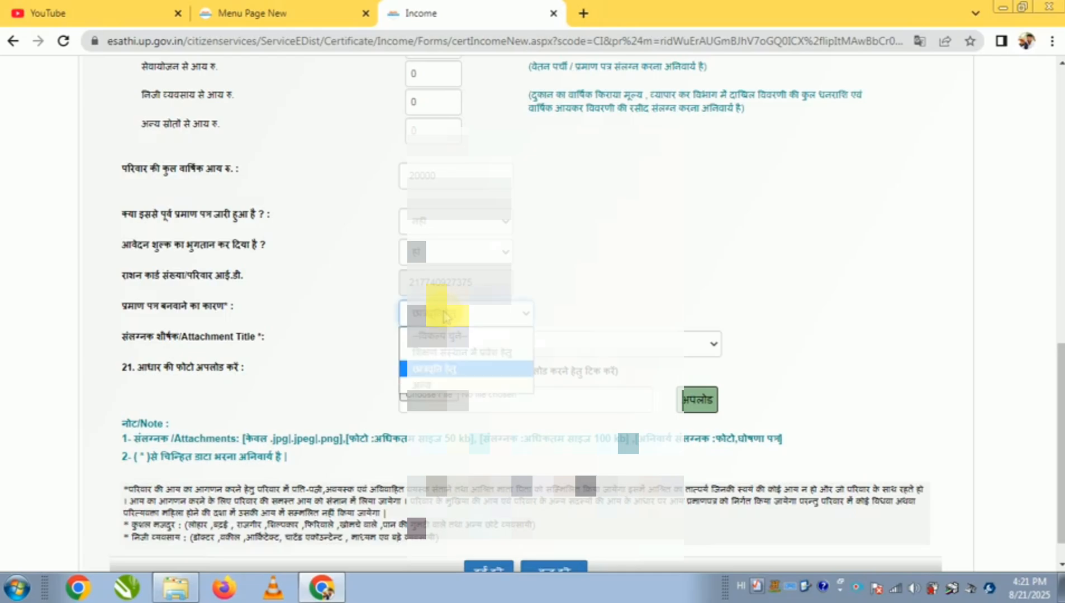
click(454, 375)
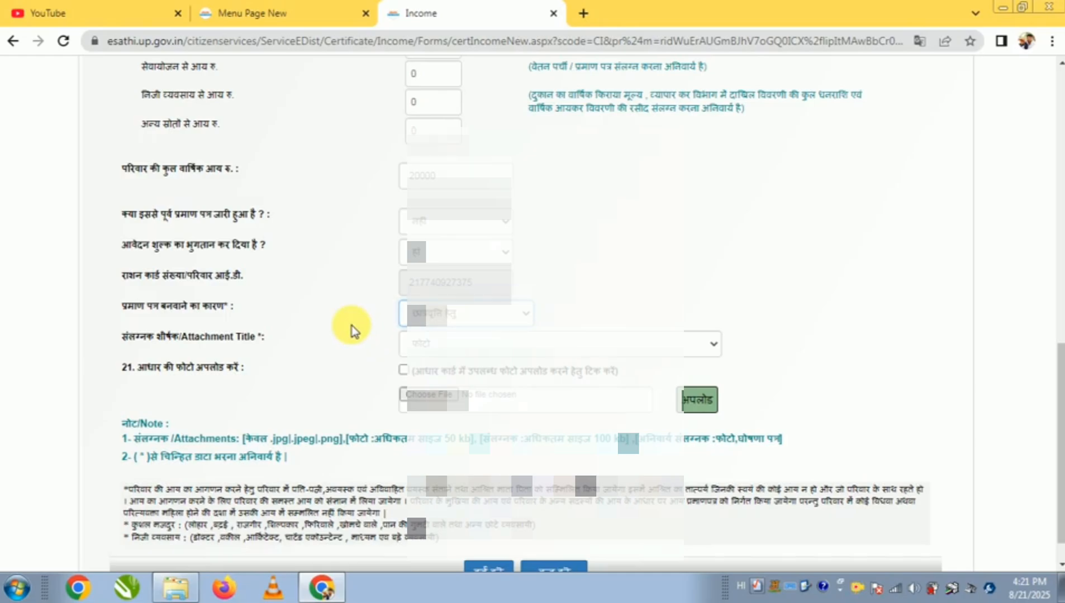
click(426, 346)
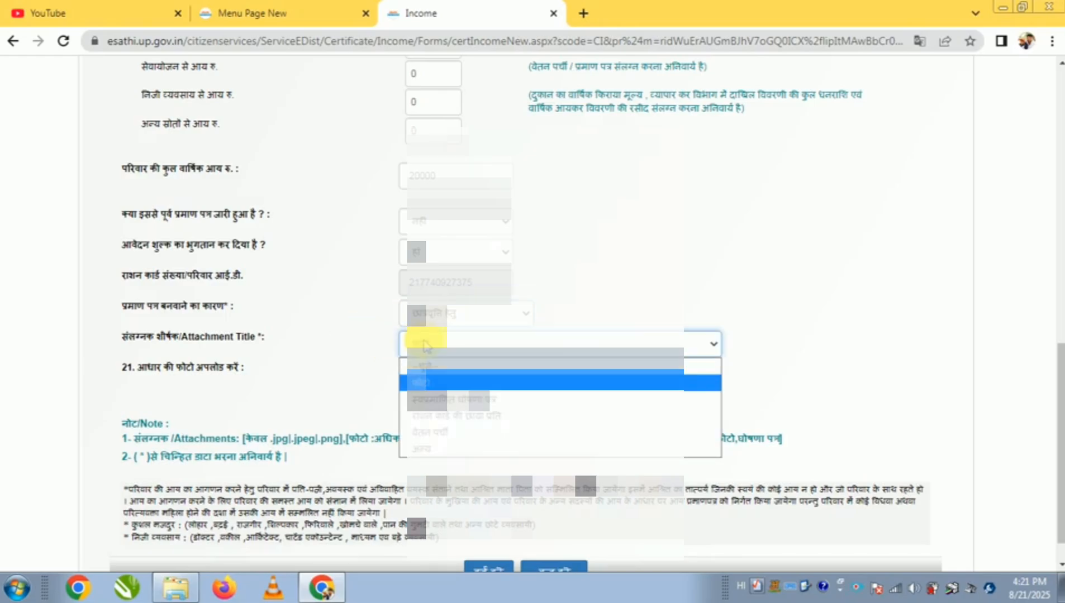
click(426, 345)
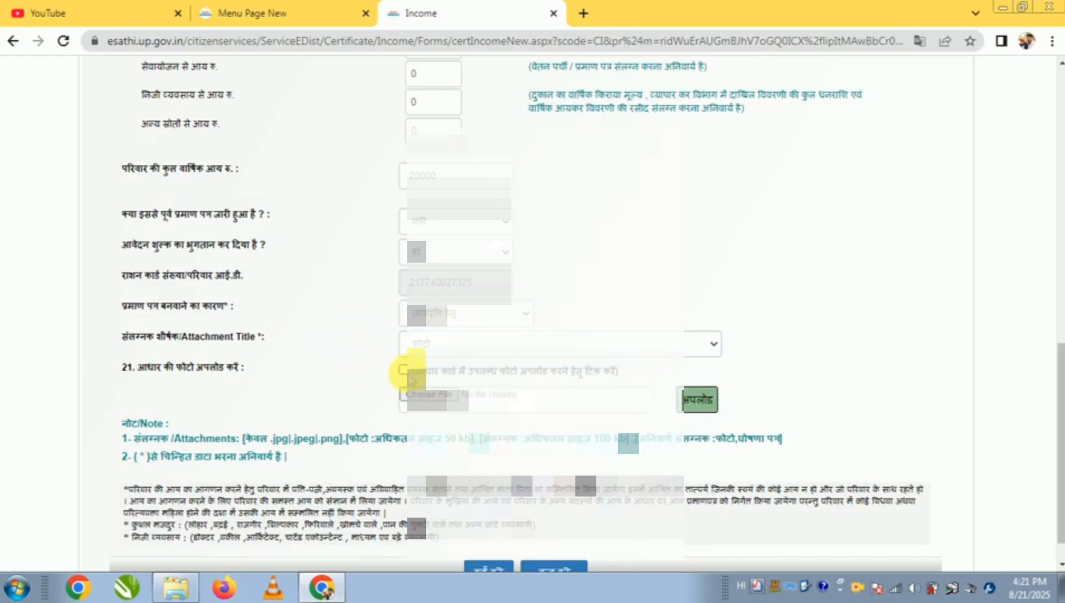
Choose to use the photo available in the Aadhaar card and upload it as the फोटो attachment
drag(408, 372, 613, 382)
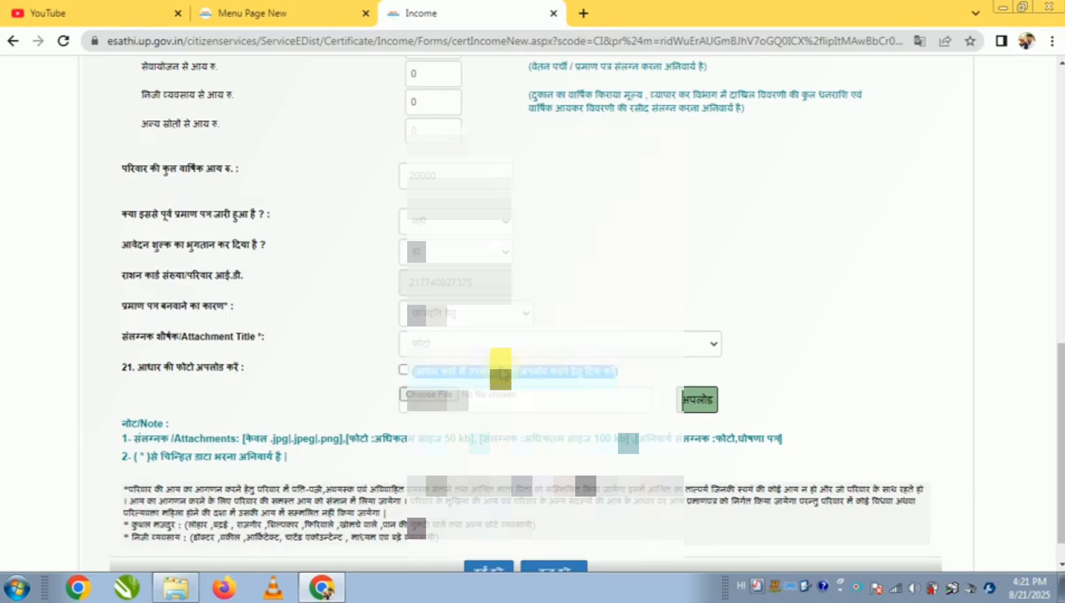
click(363, 375)
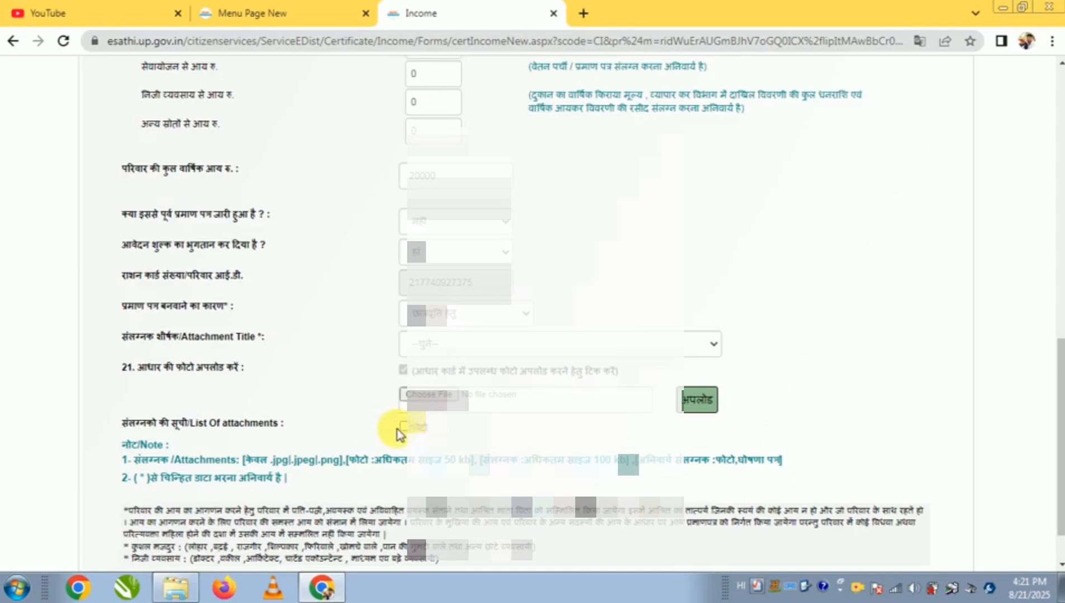
drag(122, 425, 394, 433)
click(394, 427)
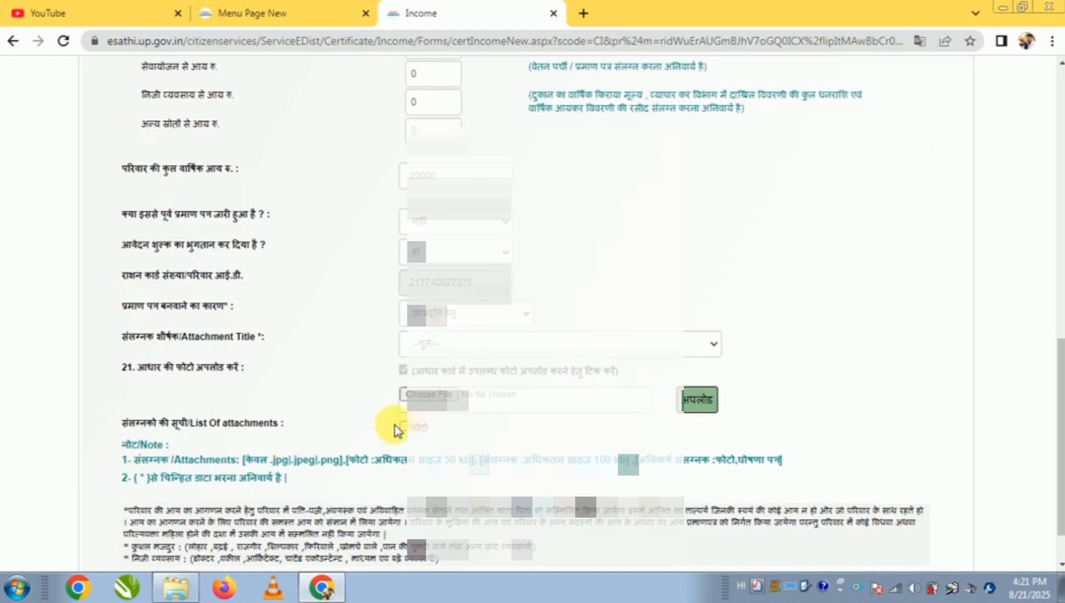
Upload img20250819_14355494 from the Desktop as the self-attested declaration (स्वप्रमाणित घोषणा पत्र) attachment
click(435, 345)
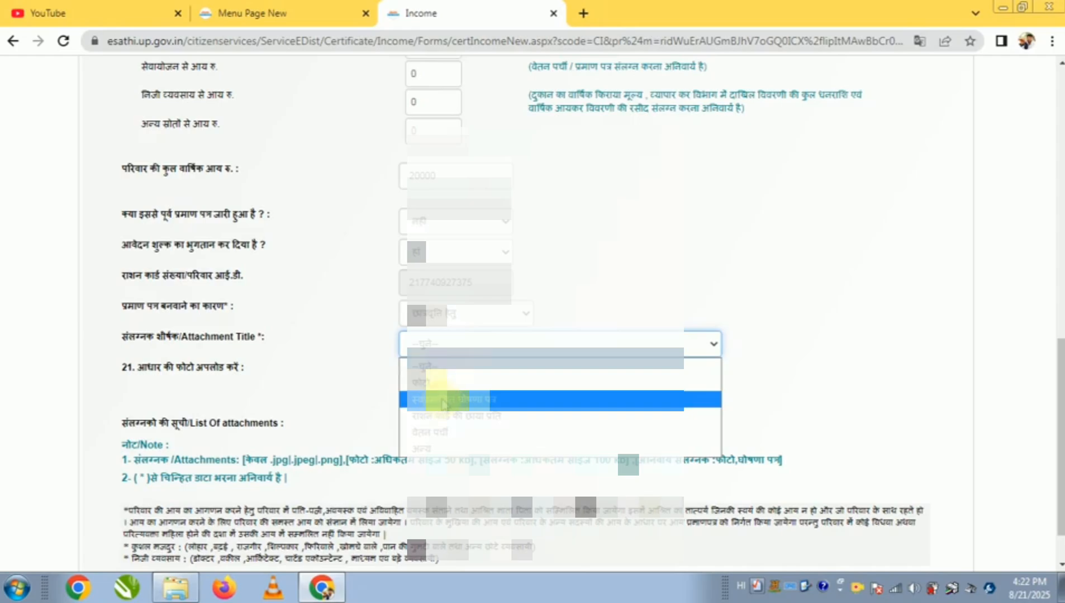
click(439, 403)
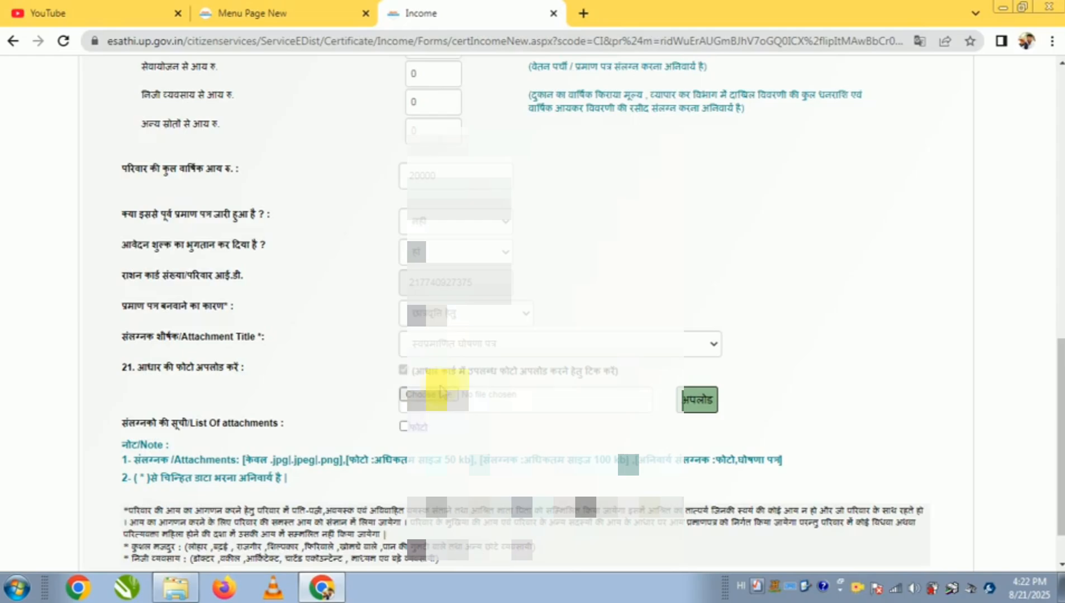
click(439, 394)
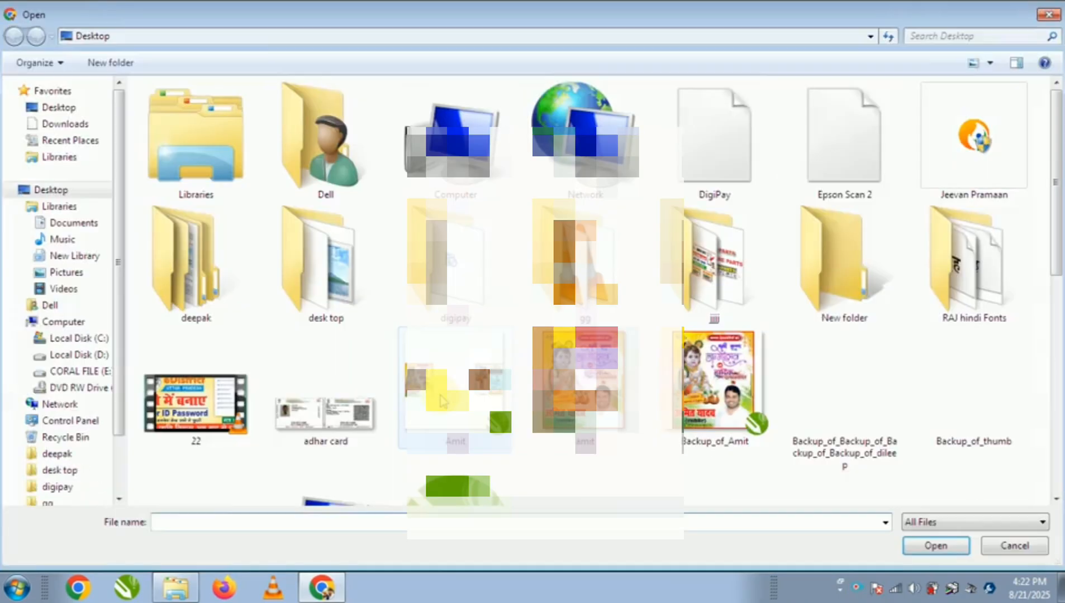
click(451, 397)
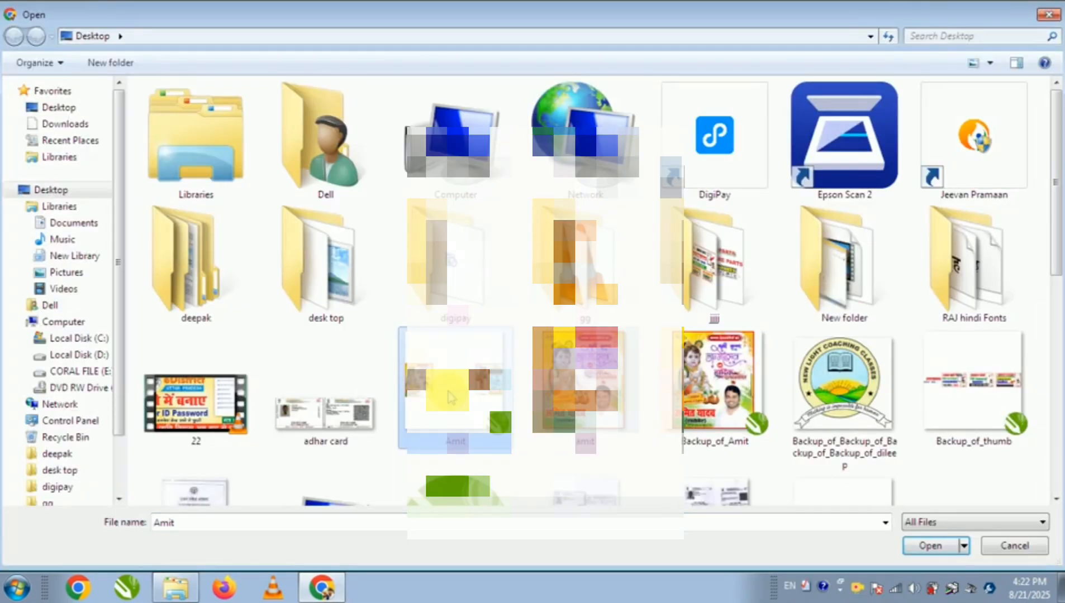
scroll(451, 397, down, 5)
click(444, 291)
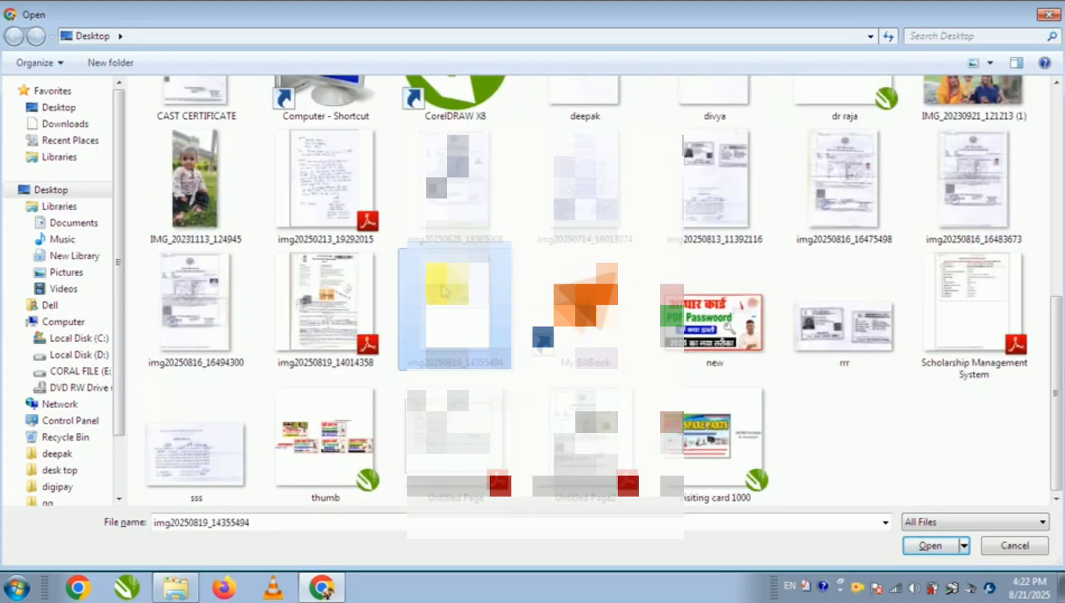
double_click(445, 291)
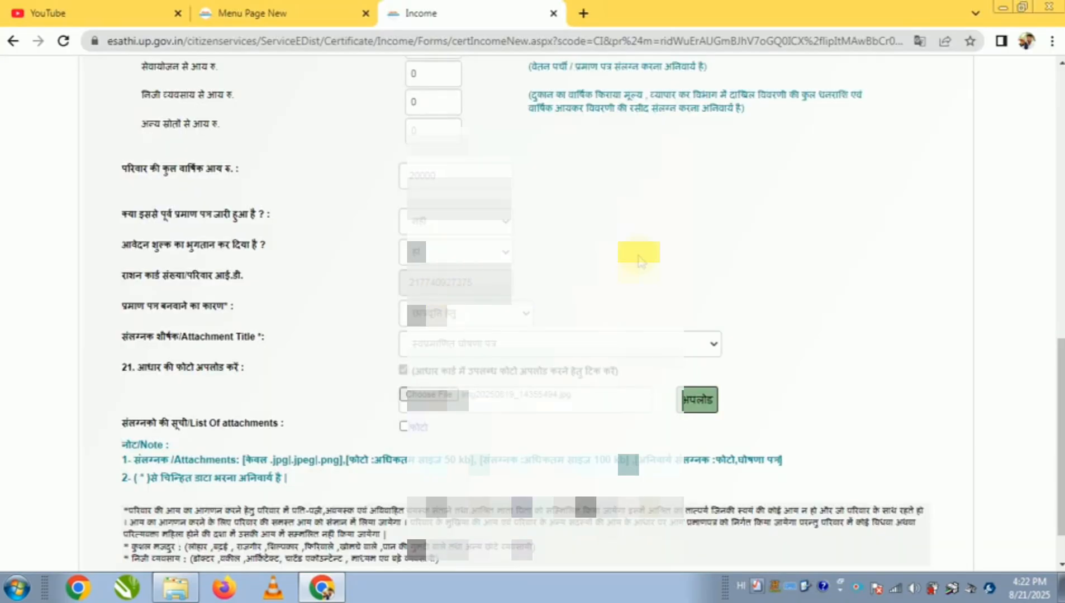
click(698, 399)
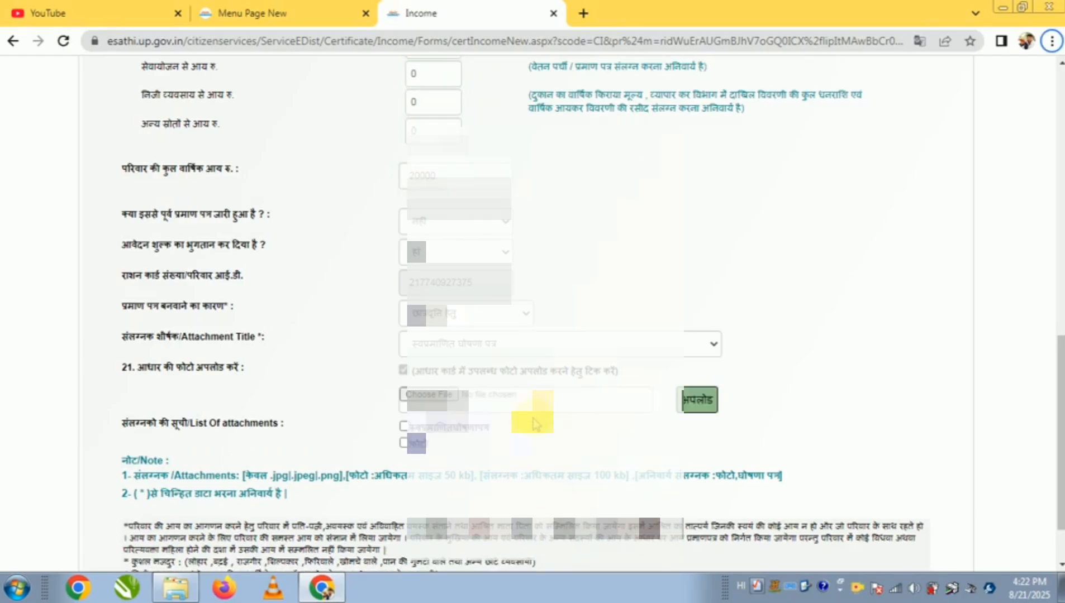
drag(422, 428, 483, 442)
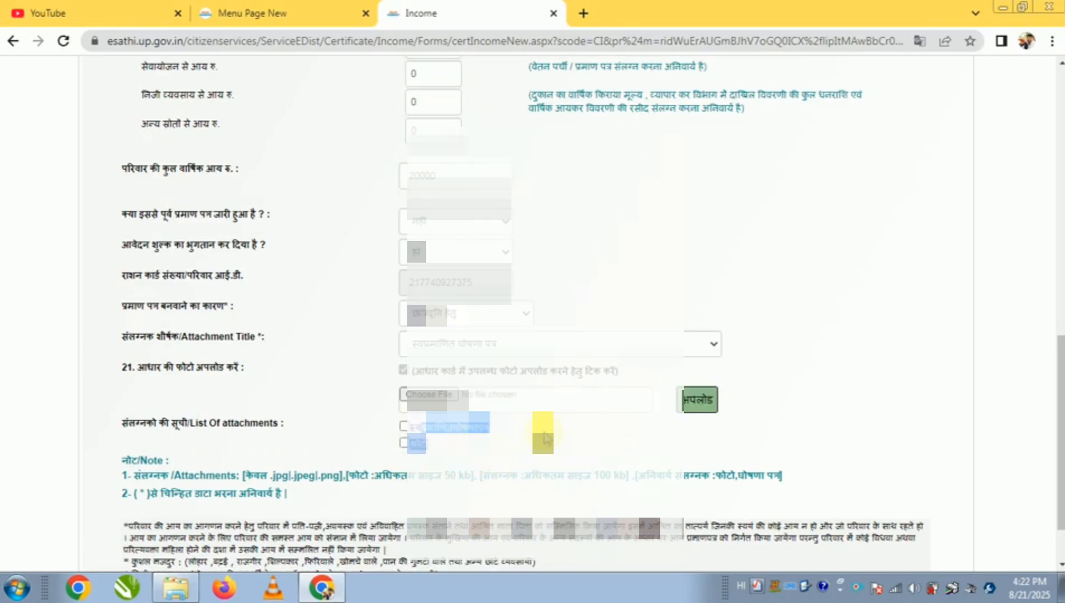
Choose अन्य as the attachment title and enter आधार कार्ड as its custom title
click(455, 353)
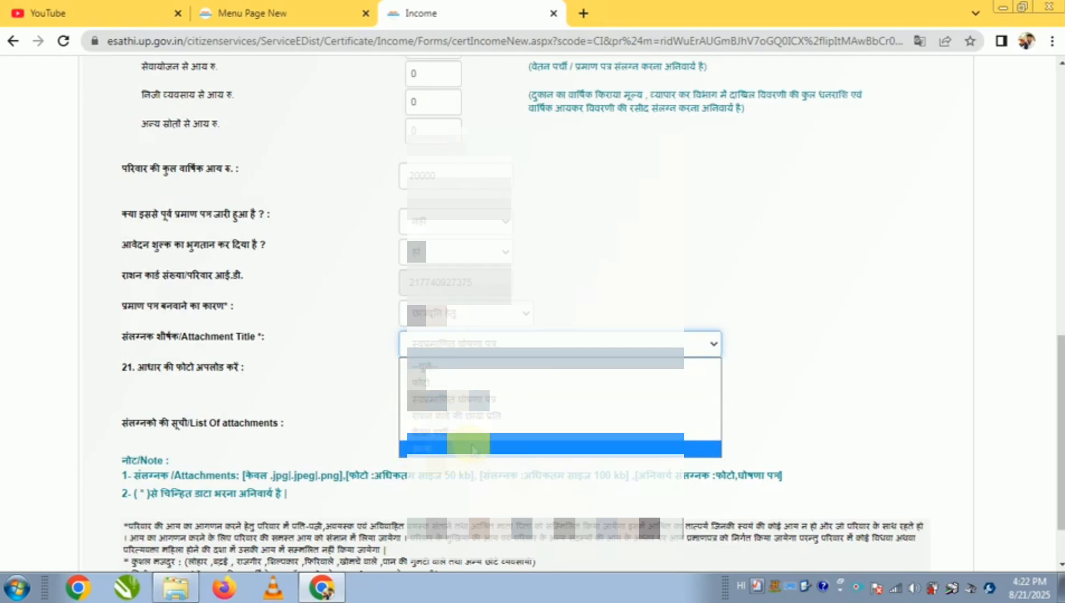
click(452, 450)
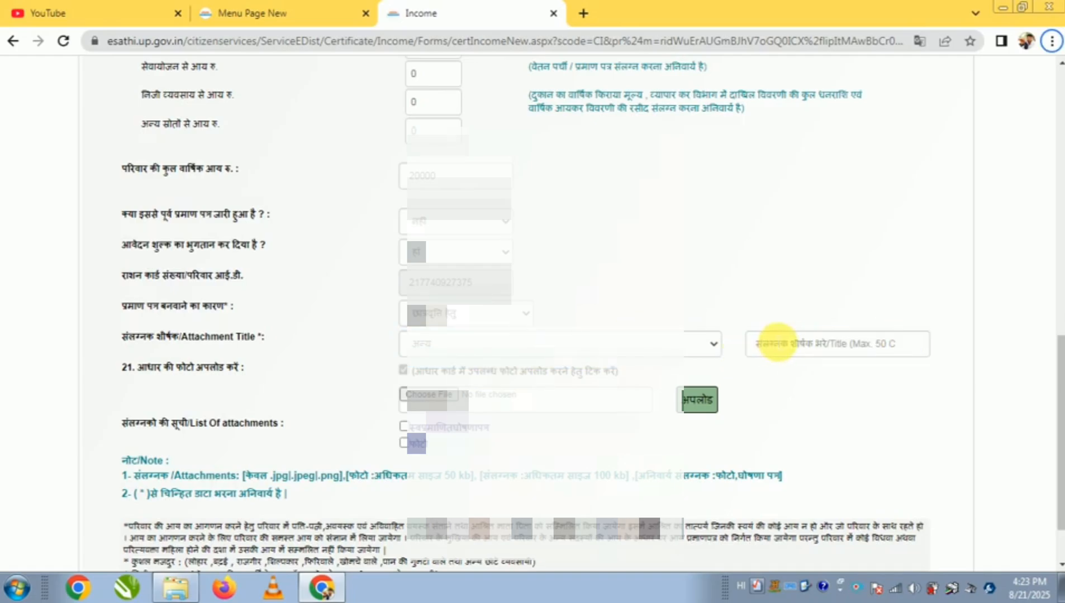
click(775, 344)
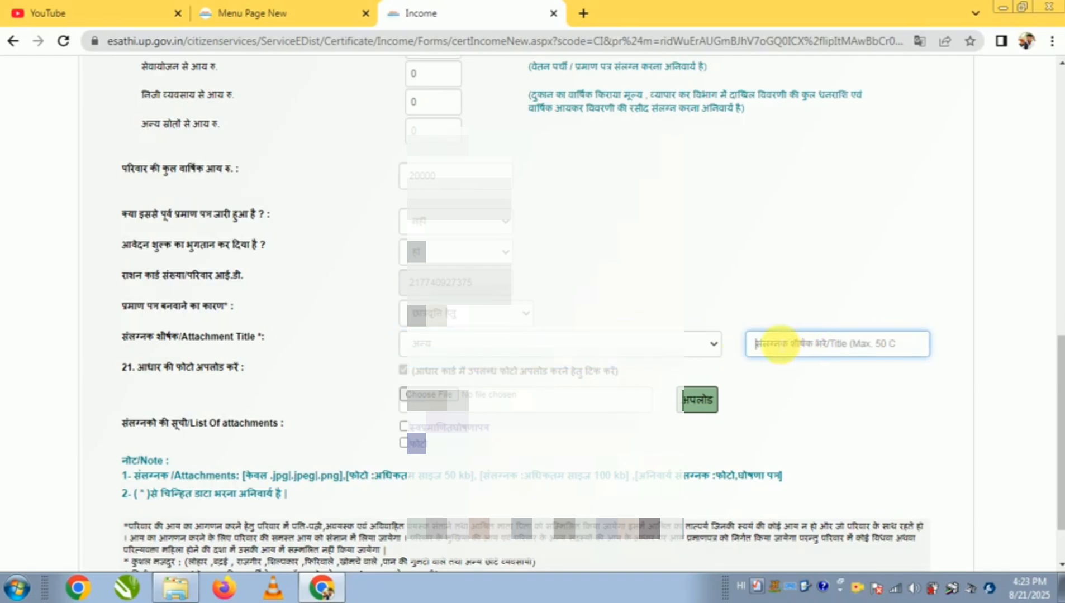
text(aadhar)
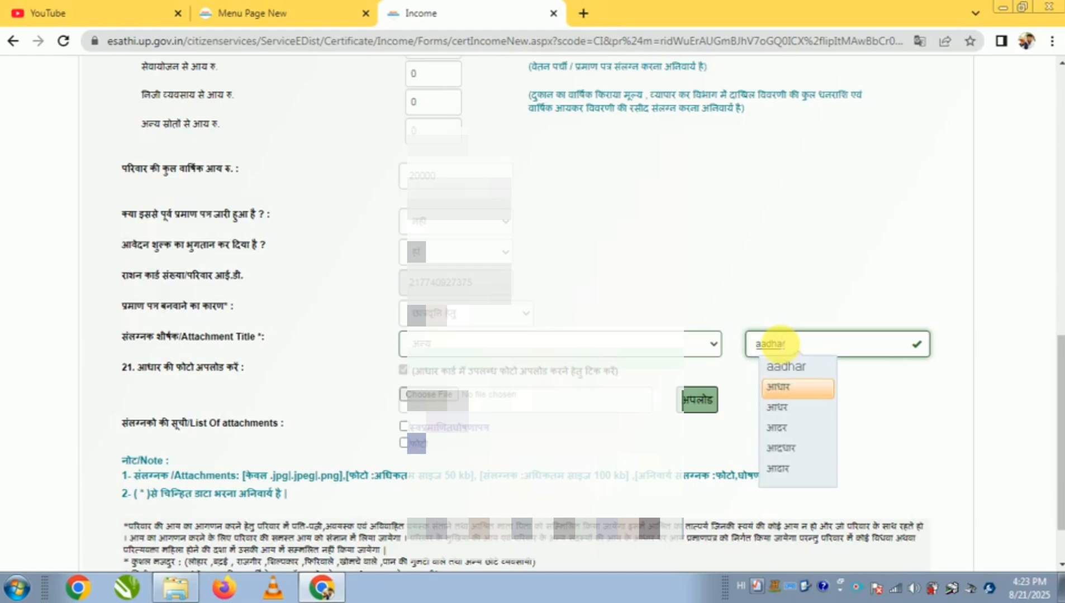
key(space)
text(card)
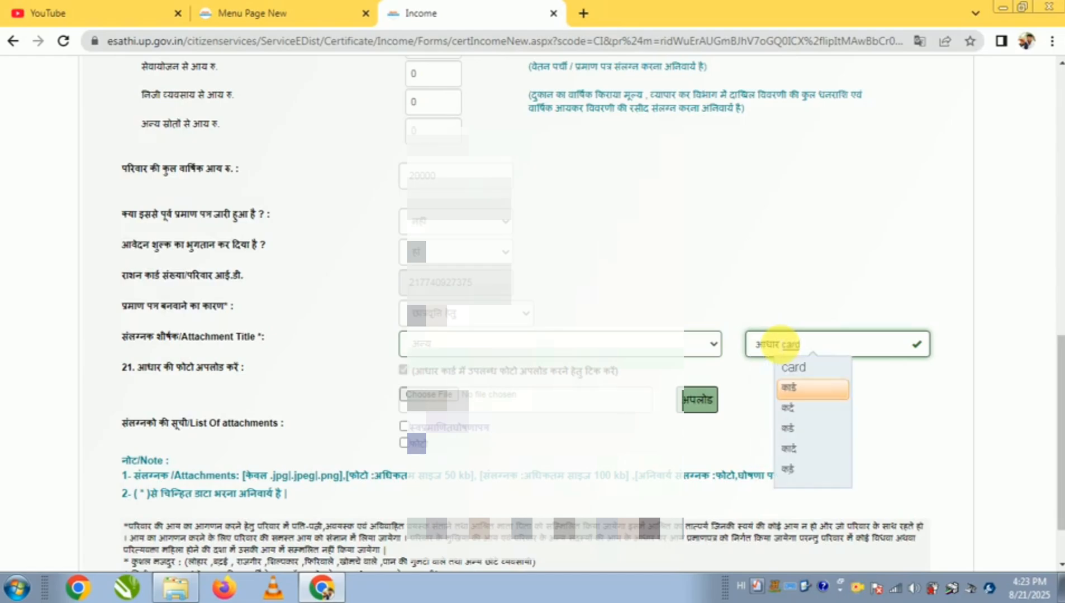
key(space)
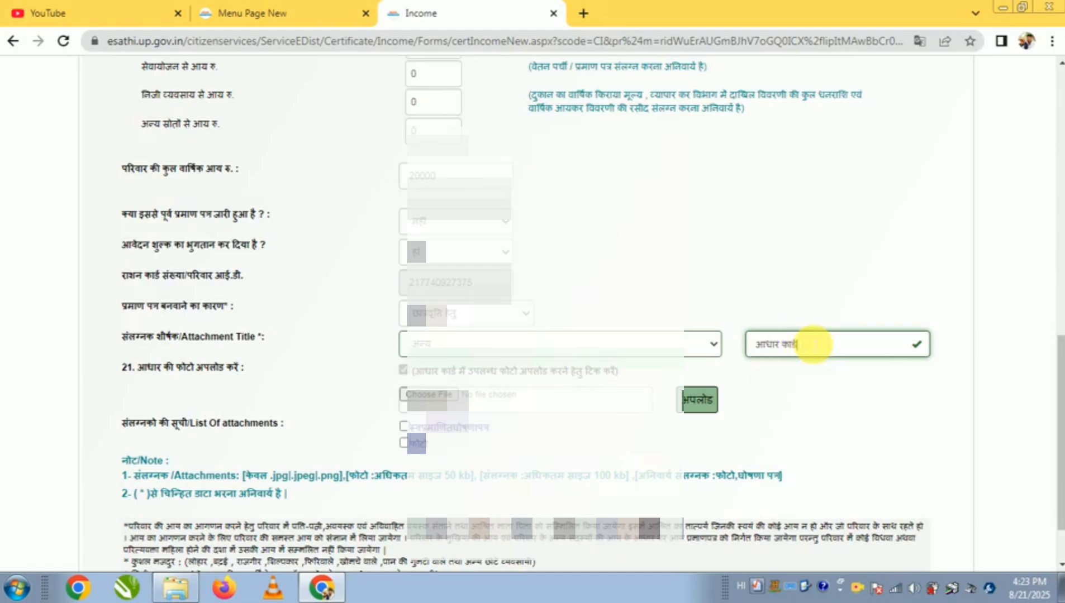
Upload the adhar card image from the Desktop as the आधार कार्ड attachment
click(436, 401)
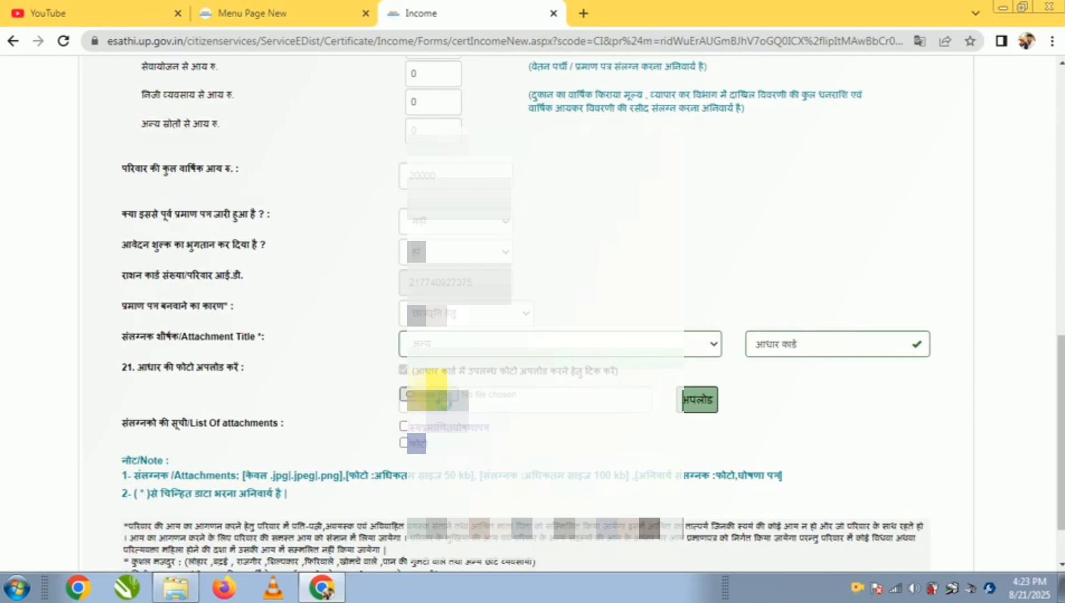
click(321, 379)
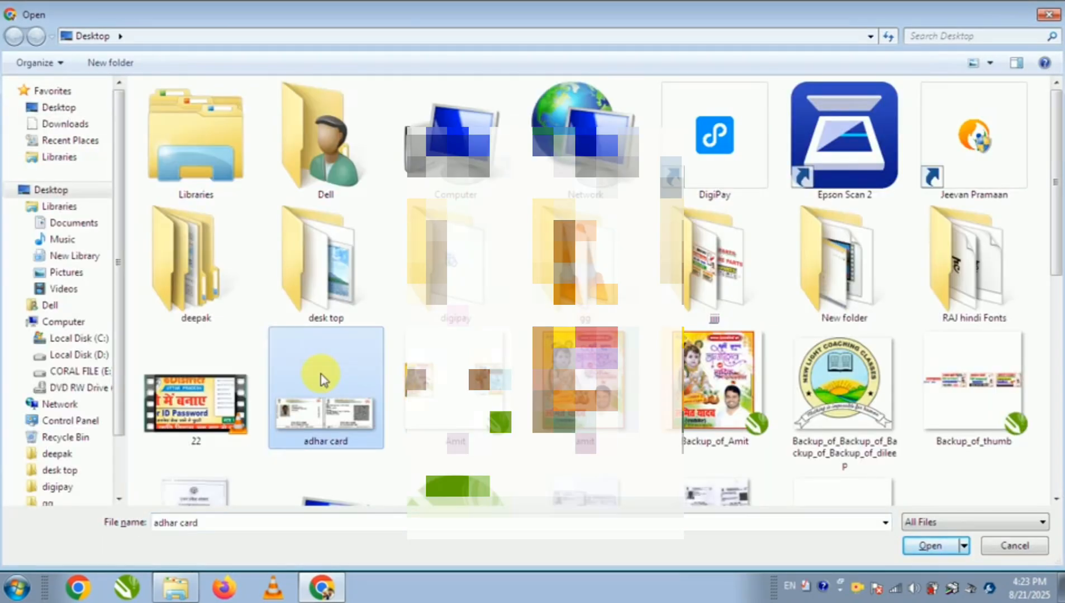
double_click(320, 374)
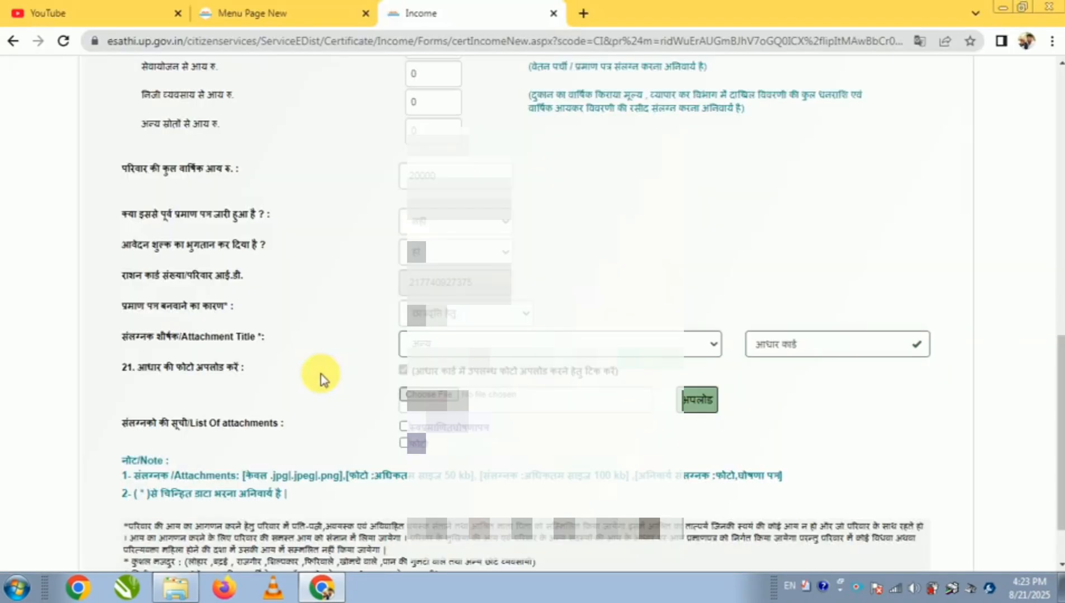
click(693, 409)
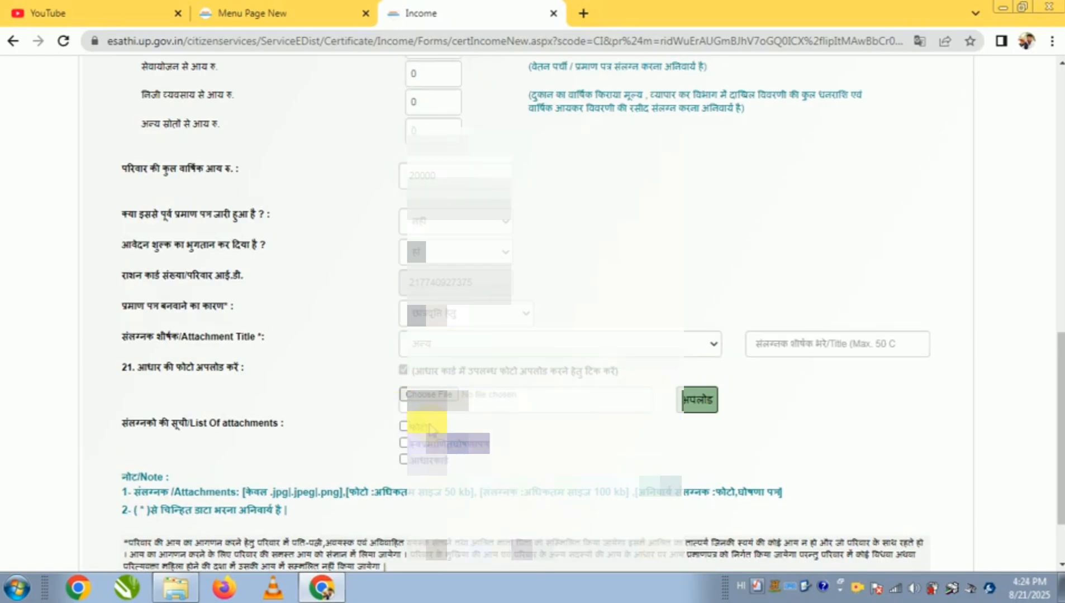
Check the list of uploaded attachments and submit the income certificate application form
drag(501, 456, 397, 446)
click(468, 468)
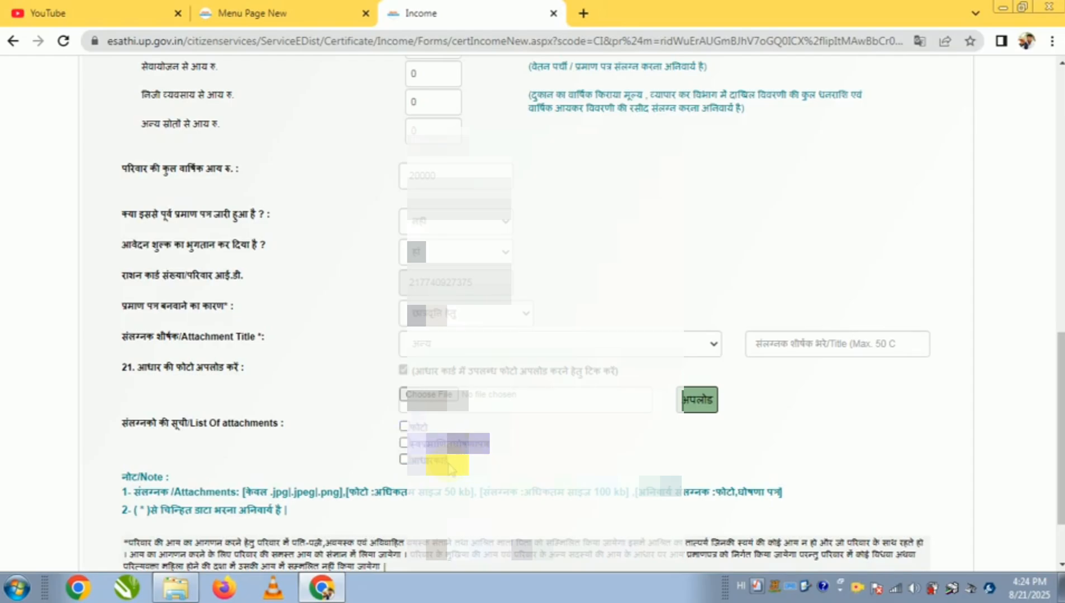
scroll(600, 443, down, 1)
scroll(600, 443, down, 1)
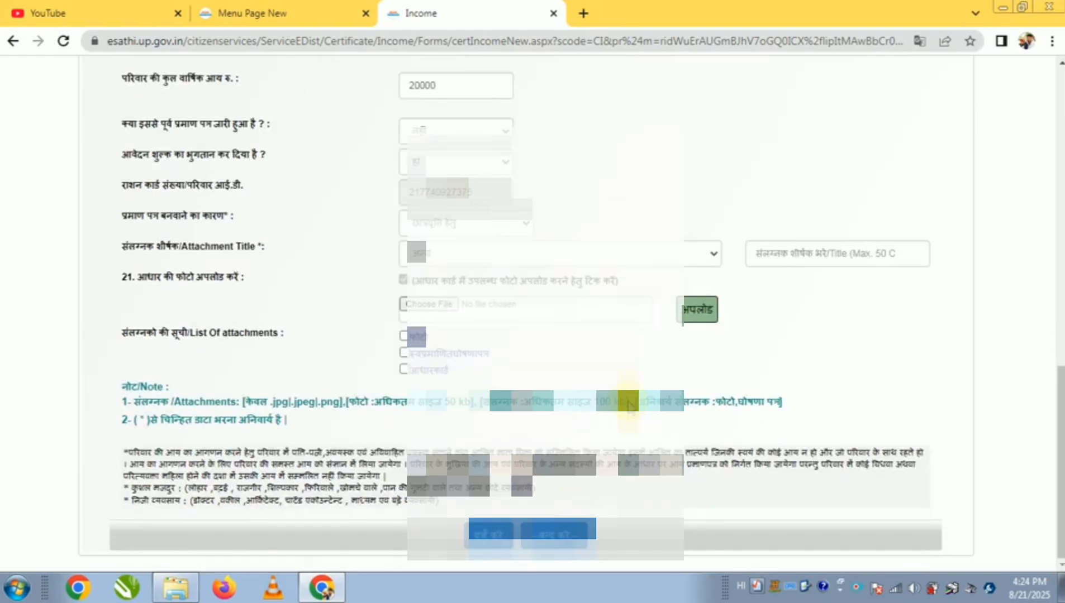
click(494, 534)
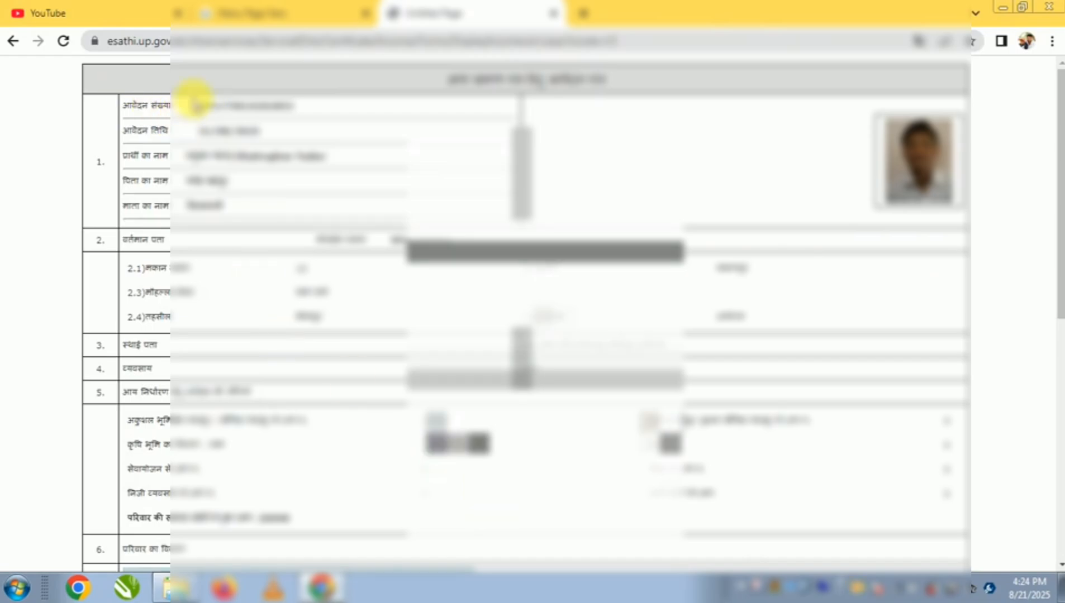
Review the application number, application date, applicant and parents' names, and current address details in the submitted application
drag(195, 105, 330, 118)
drag(172, 133, 291, 148)
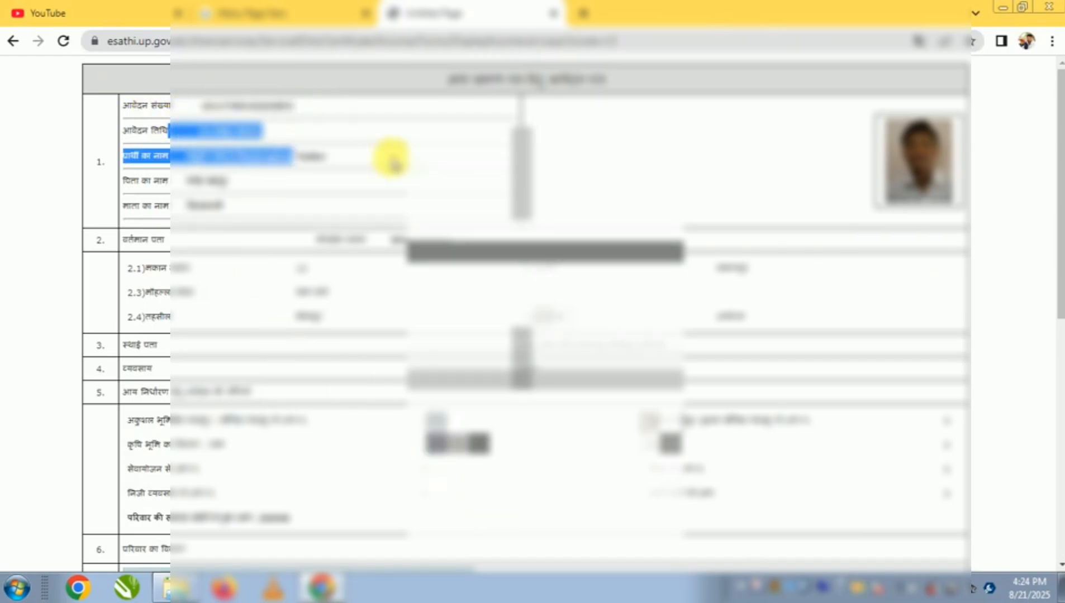
click(347, 148)
drag(206, 182, 147, 222)
click(309, 216)
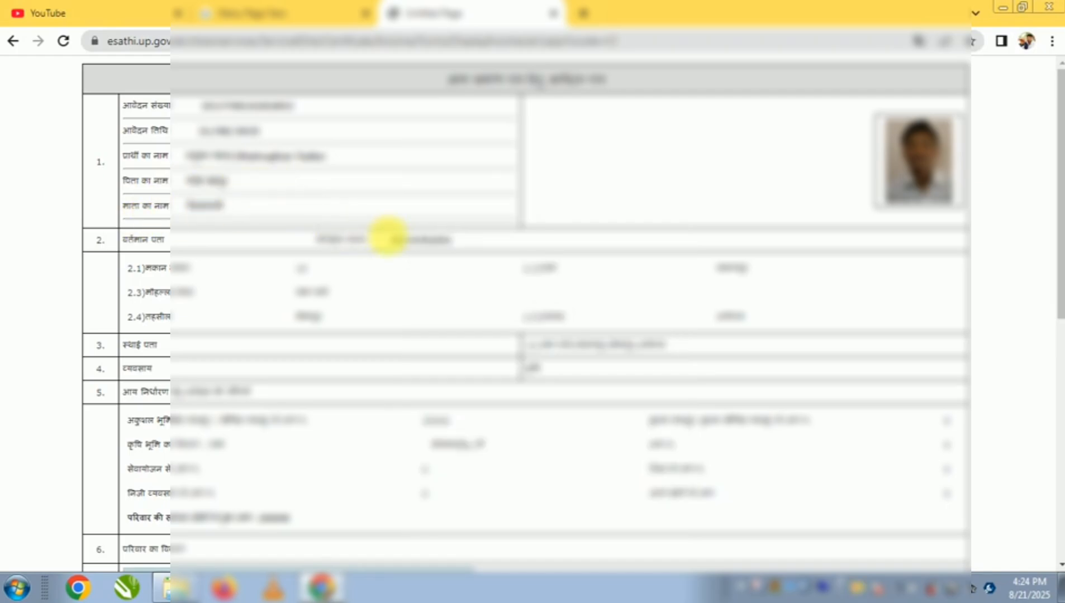
drag(389, 237, 466, 257)
click(486, 245)
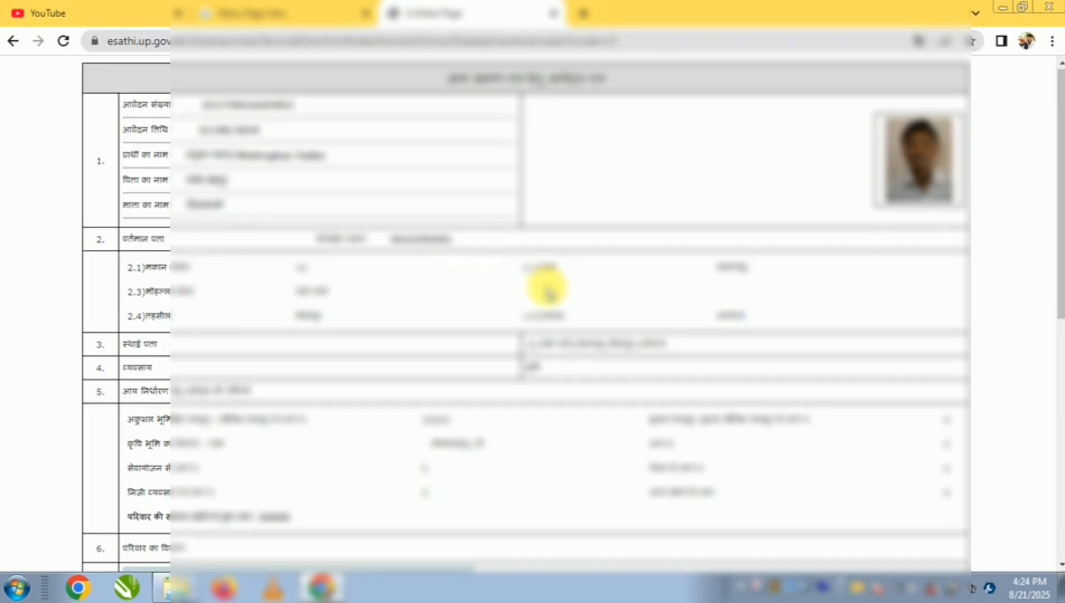
Go to the service fee payment, submit the prefilled application number and proceed to the payment gateway
scroll(549, 288, down, 5)
scroll(544, 341, down, 3)
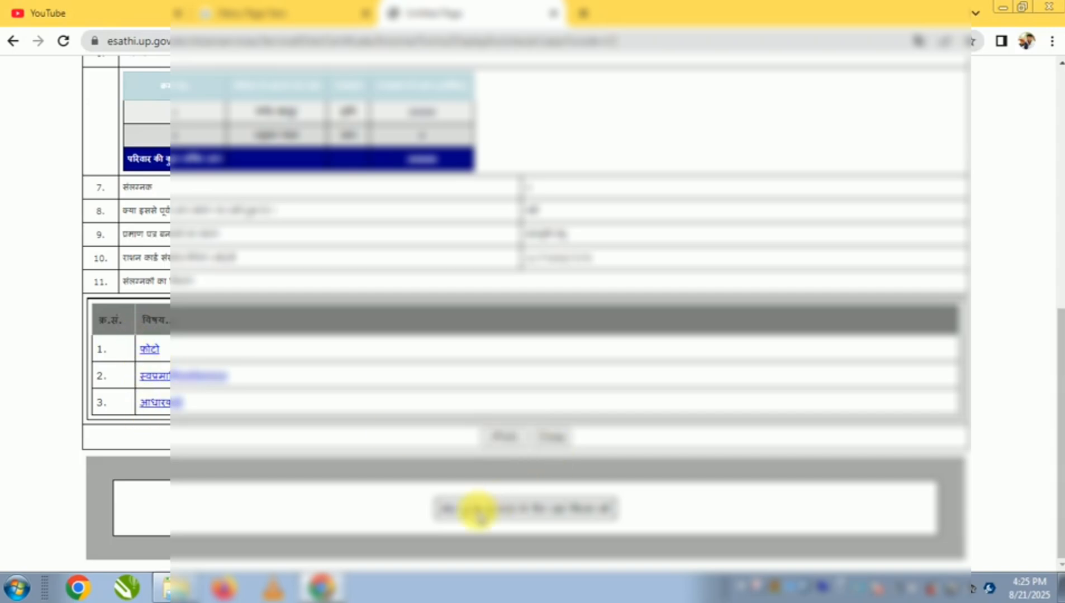
click(506, 507)
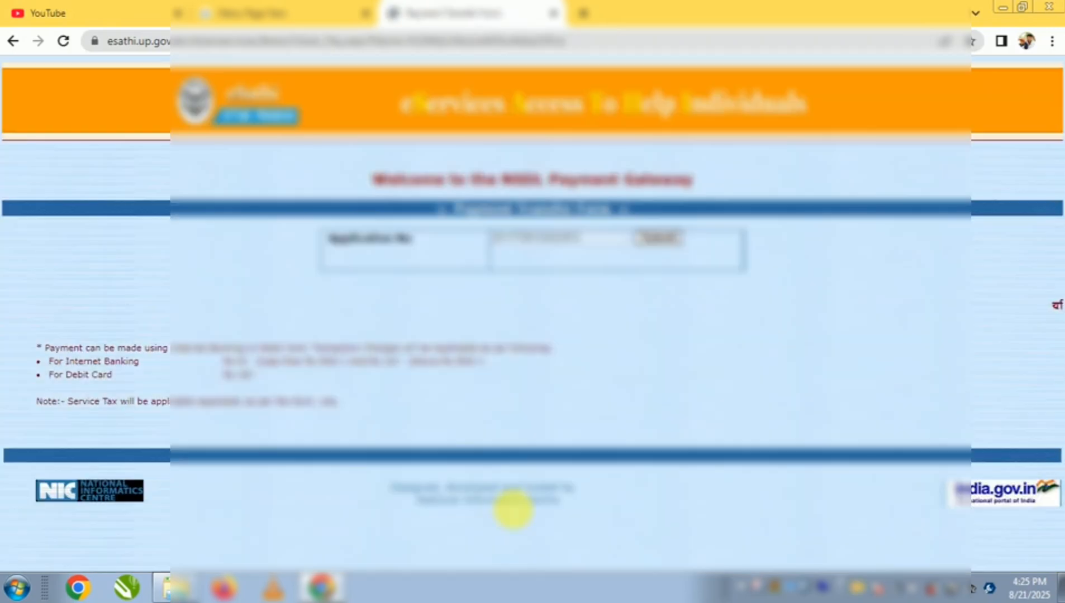
drag(482, 245, 587, 245)
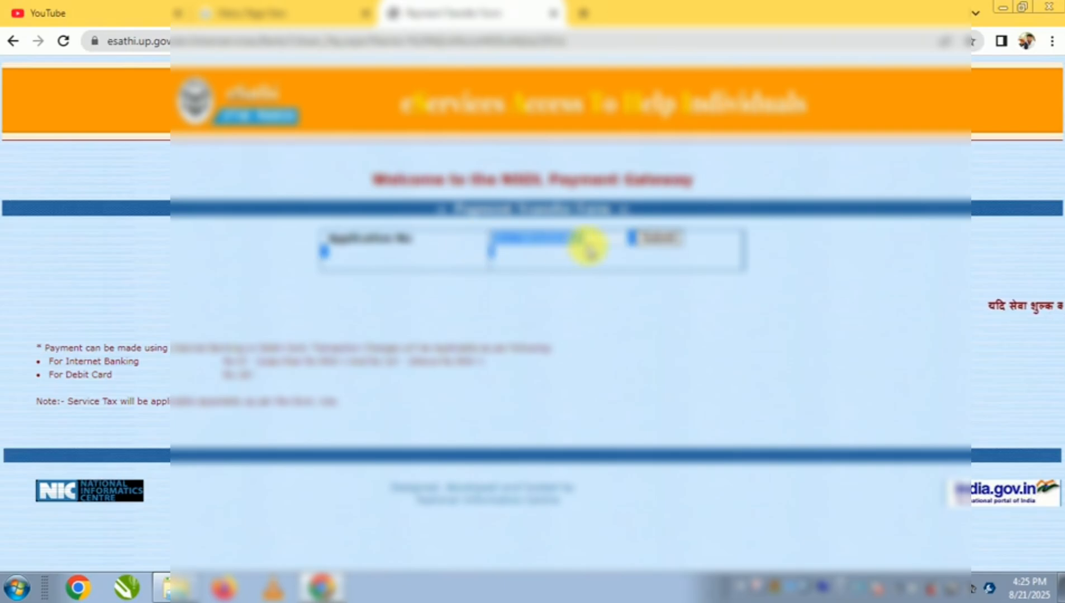
click(661, 240)
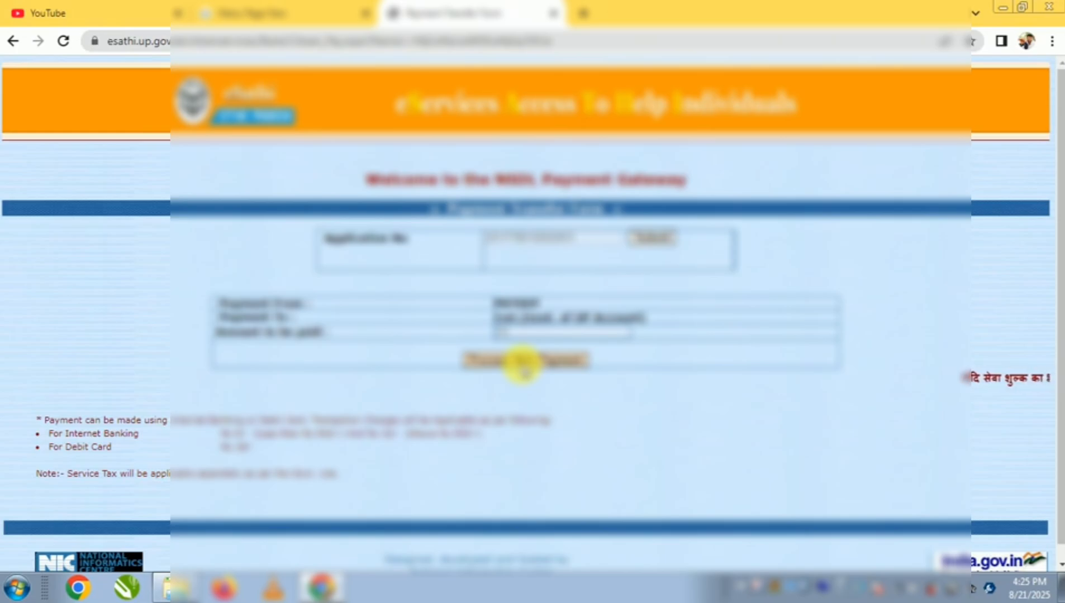
click(533, 360)
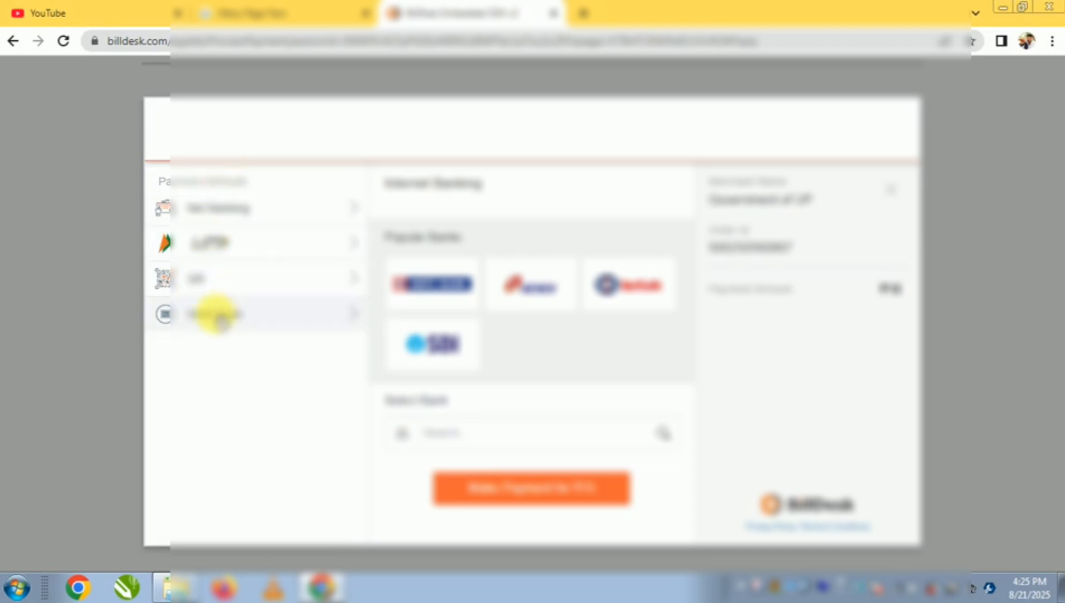
Choose QR as the payment method with BHIM UPI and start the ₹15 payment
click(215, 289)
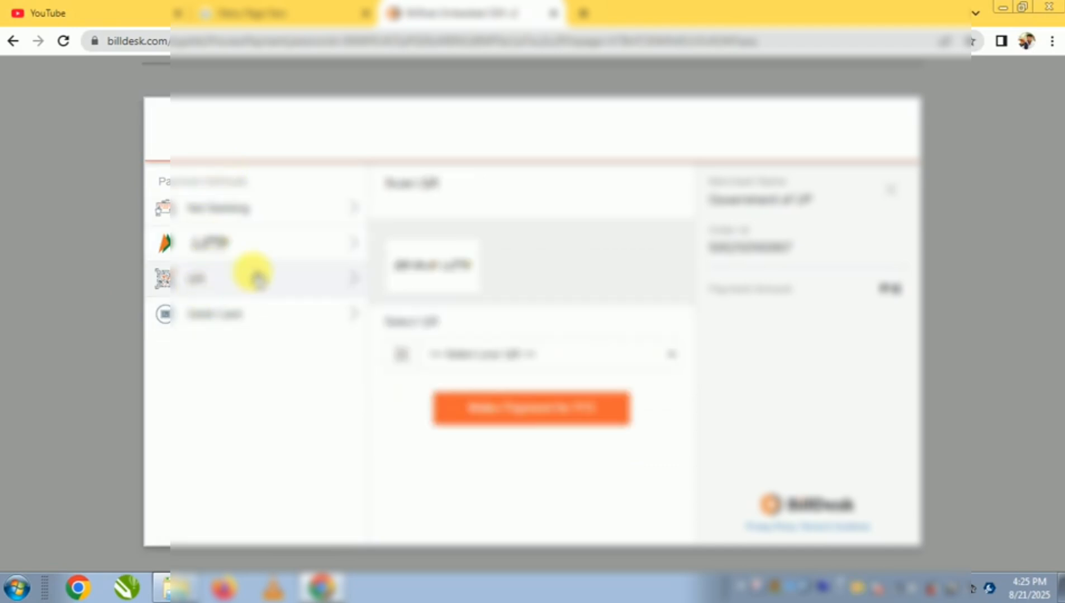
click(506, 354)
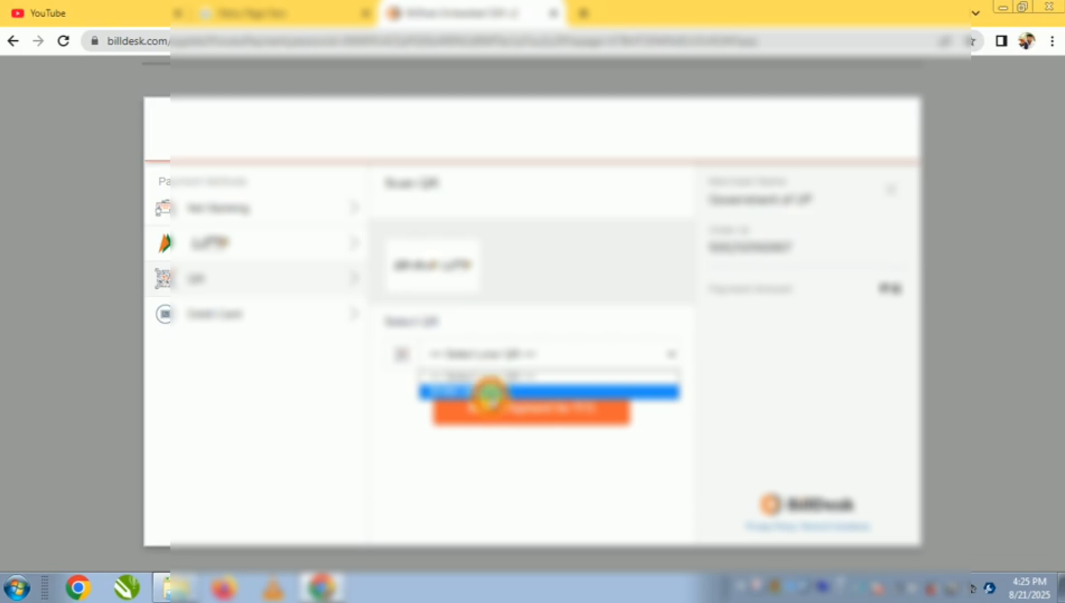
click(490, 391)
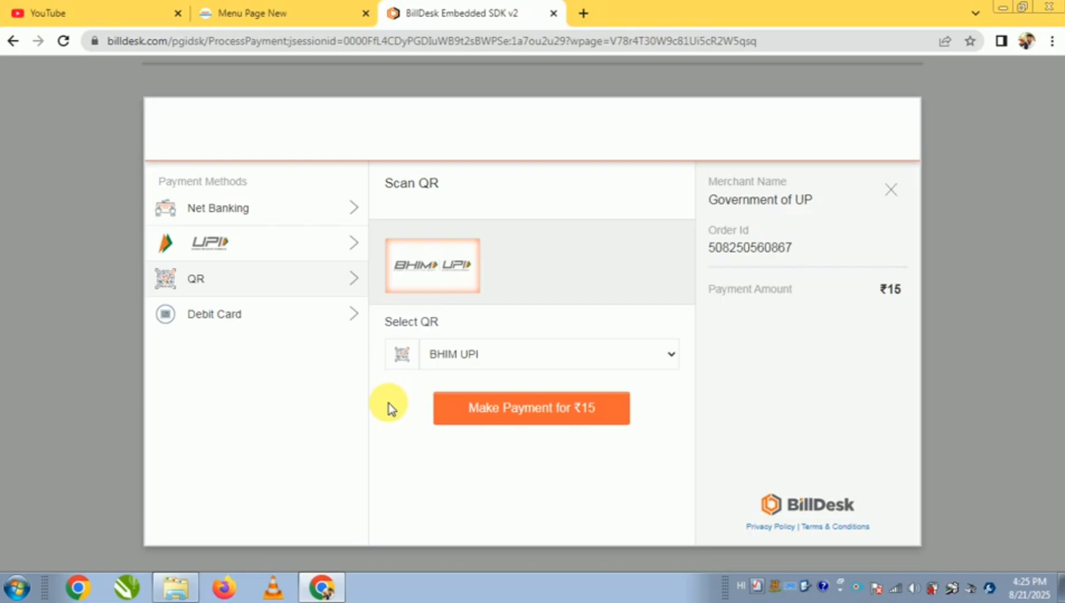
click(539, 410)
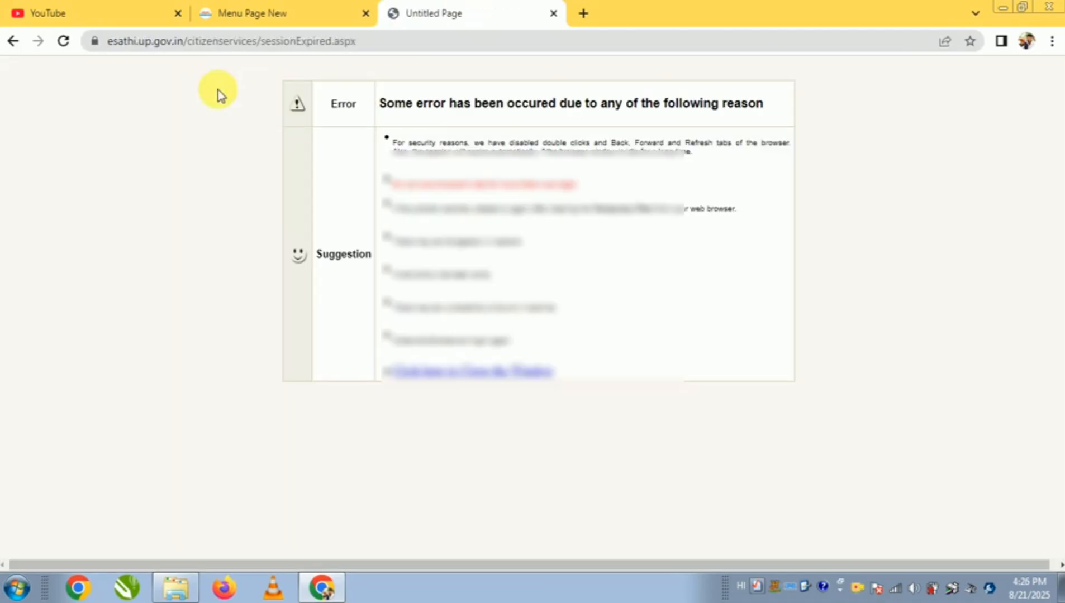
Try to open सेवा शुल्क भुगतान from the portal's menu page, and close the expired-session pages
key(alt)
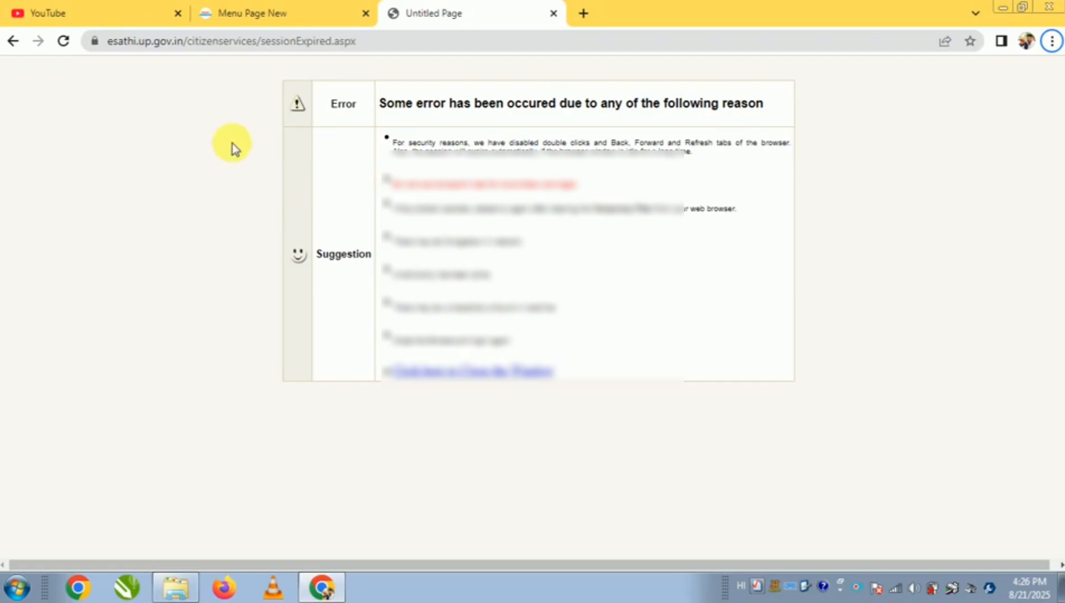
click(297, 12)
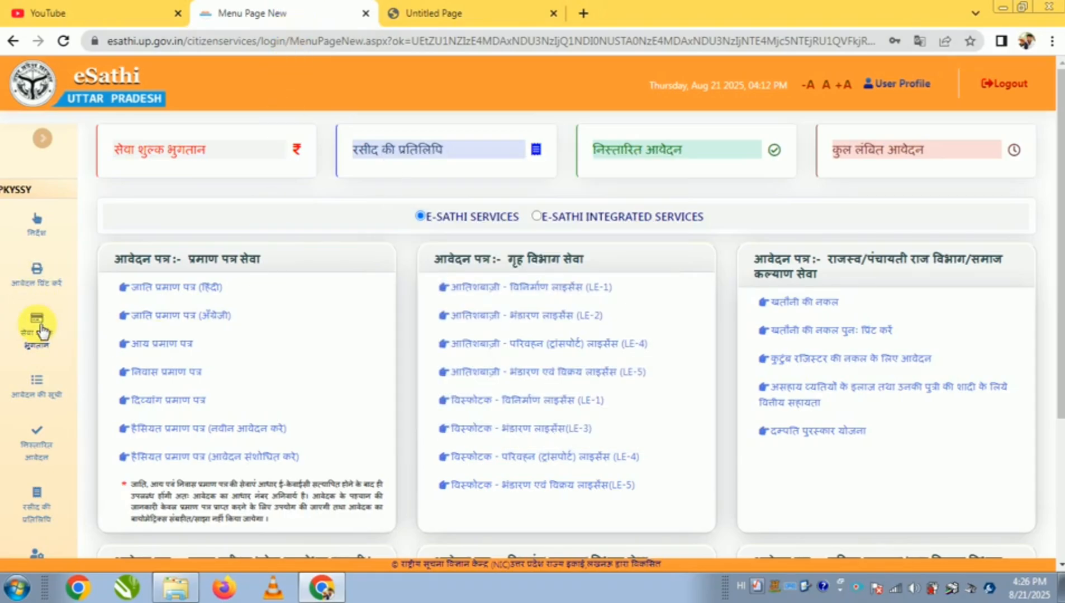
key(F10)
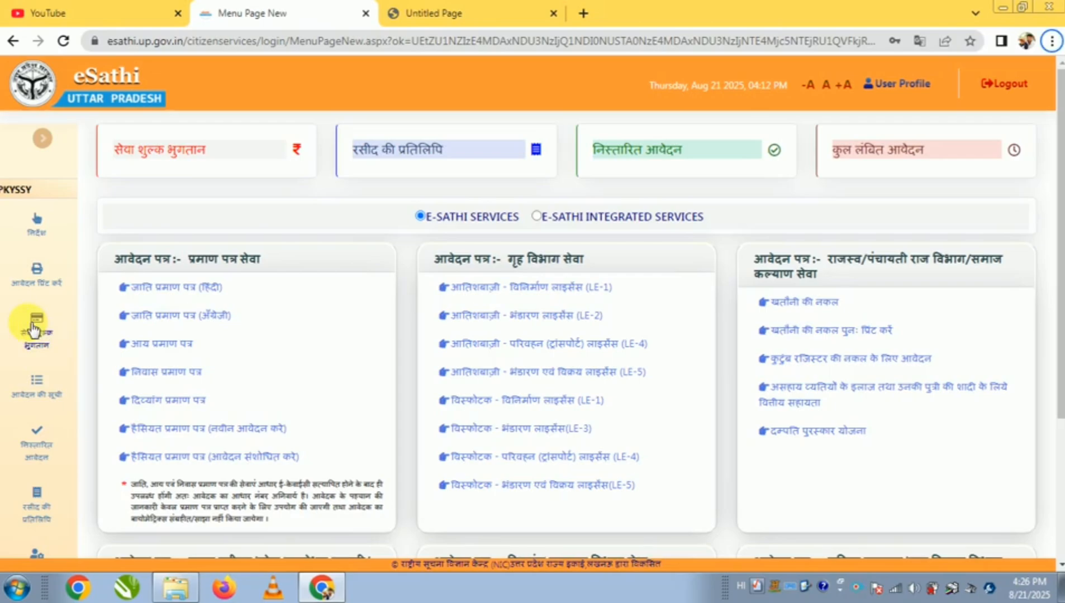
click(32, 327)
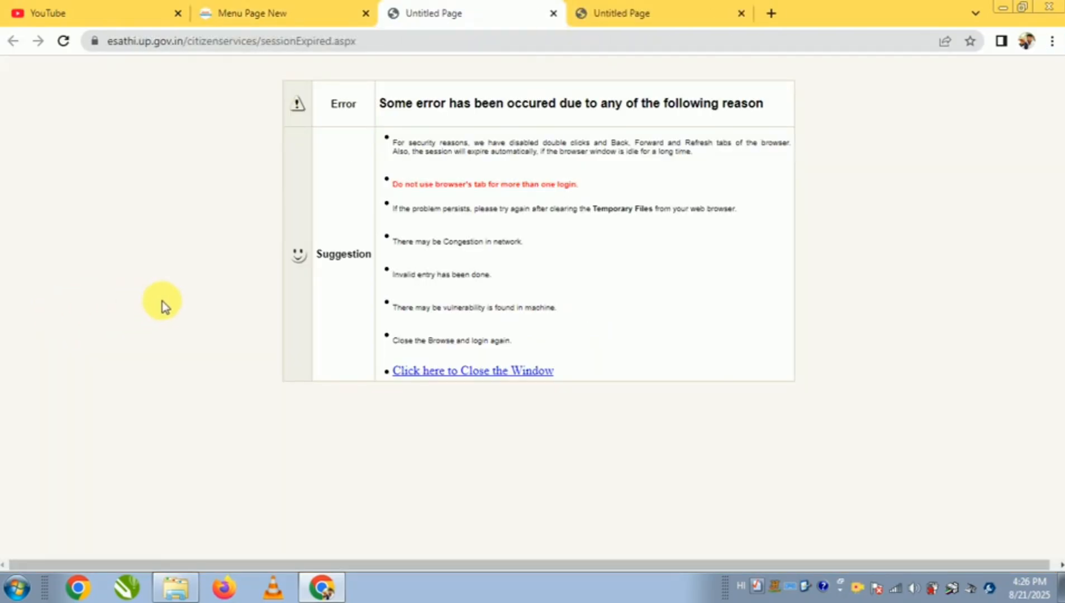
key(ctrl+w)
key(ctrl+w)
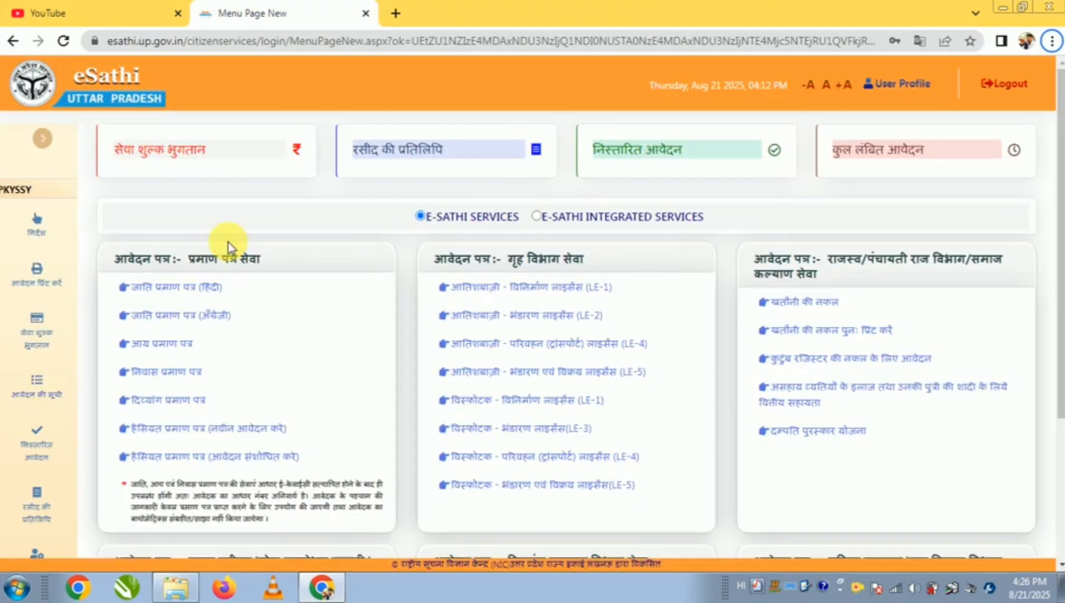
Open the list of applications (आवेदन की सूची) and check the first application's current status and application number
click(34, 386)
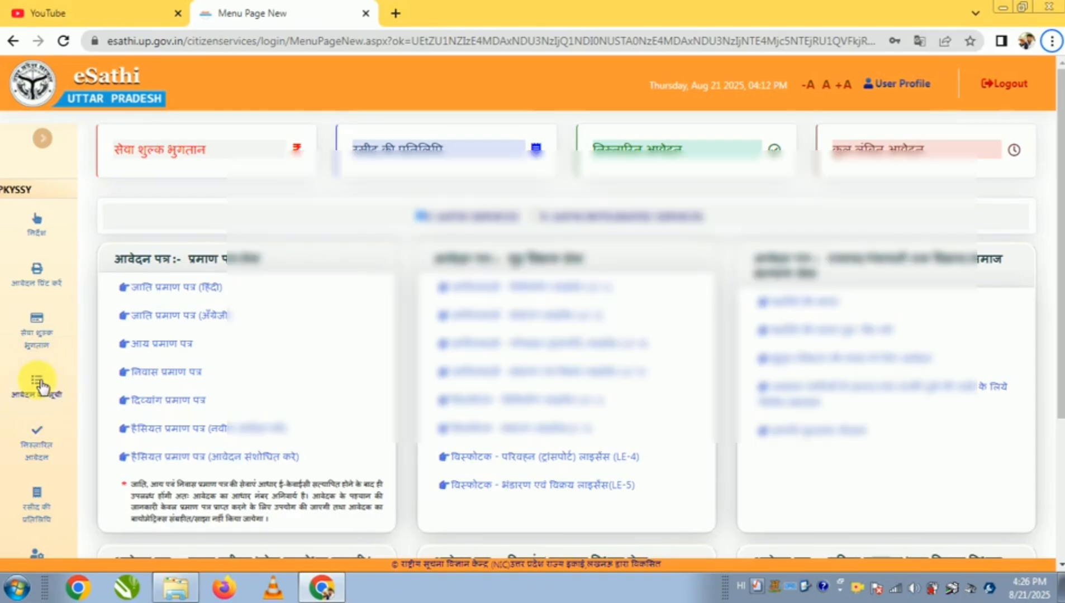
click(42, 386)
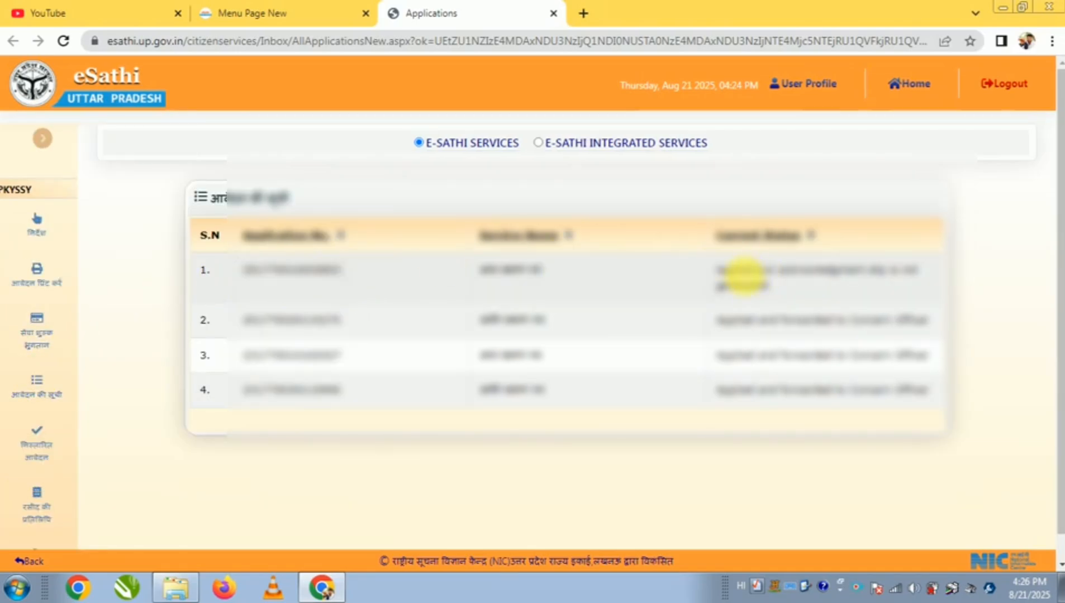
drag(743, 273, 927, 275)
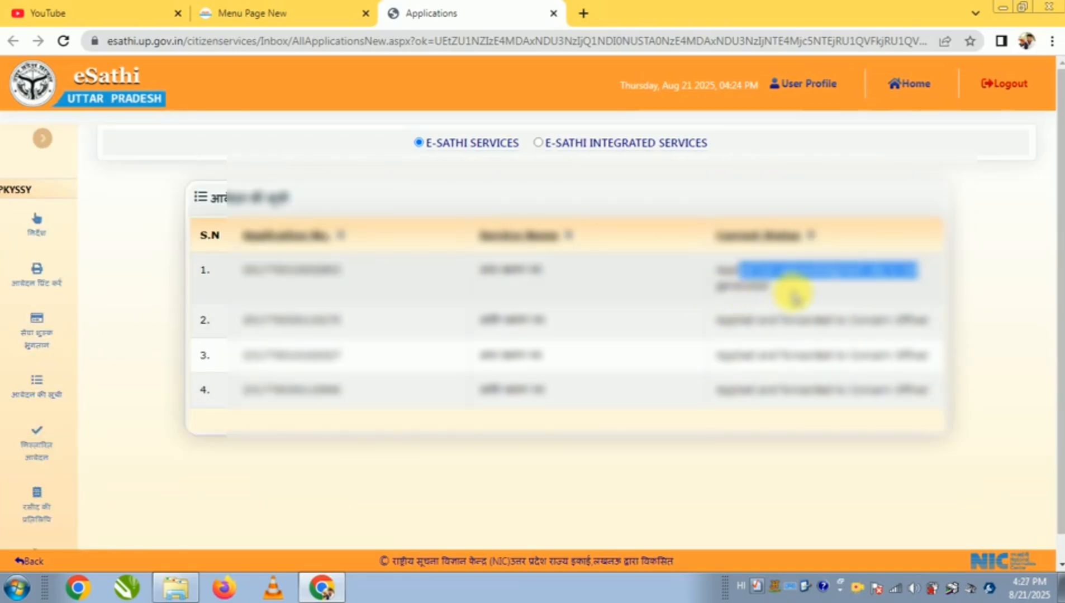
drag(772, 292, 711, 288)
click(633, 285)
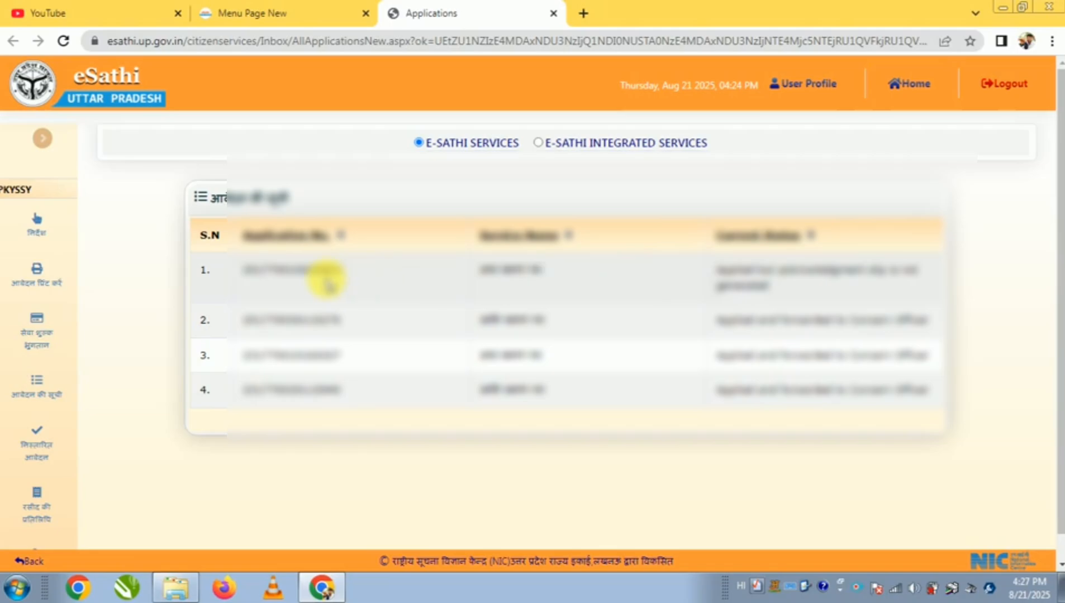
drag(347, 272, 235, 288)
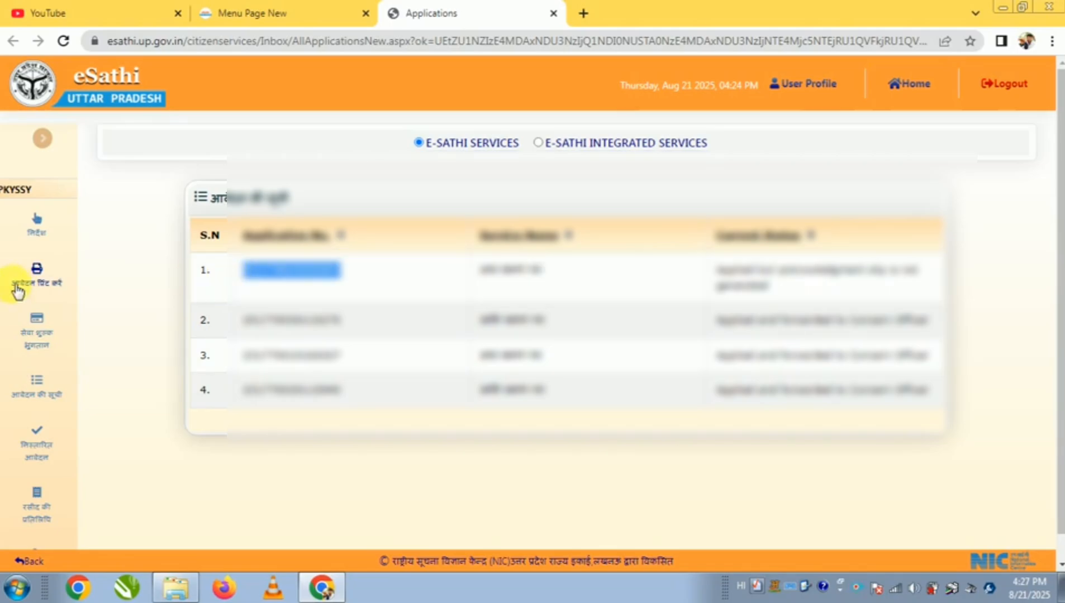
Go to the service fee payment form (सेवा शुल्क भुगतान), paste the copied application number and submit it
click(38, 320)
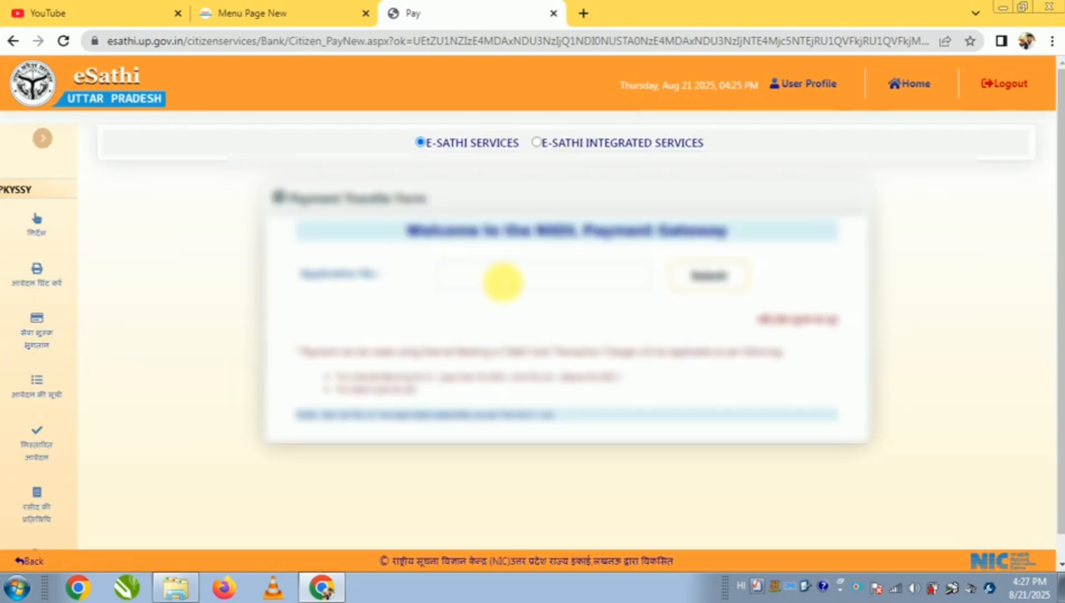
click(502, 281)
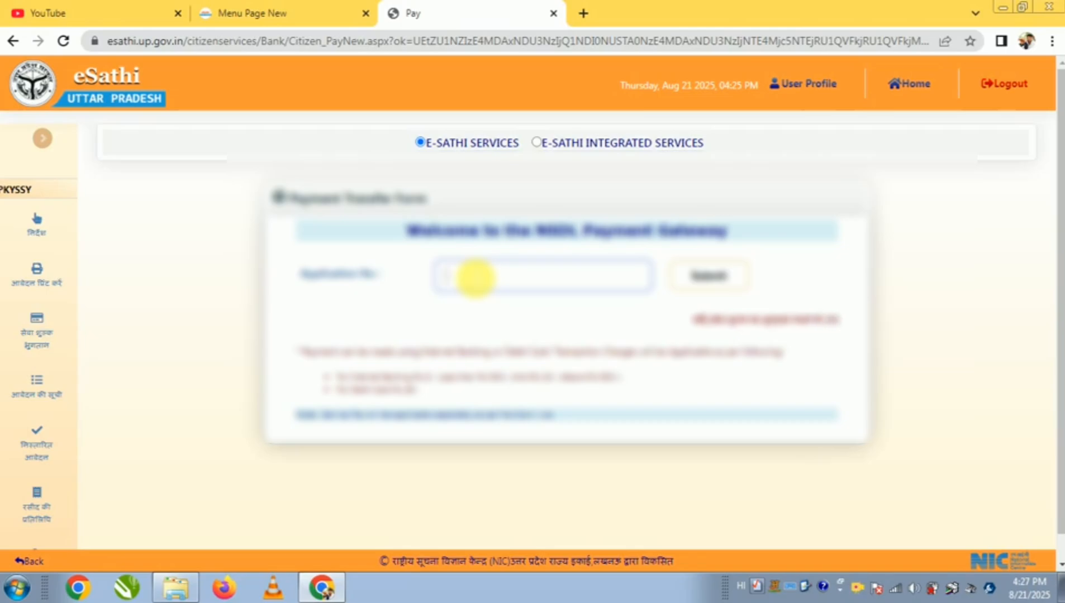
key(ctrl+v)
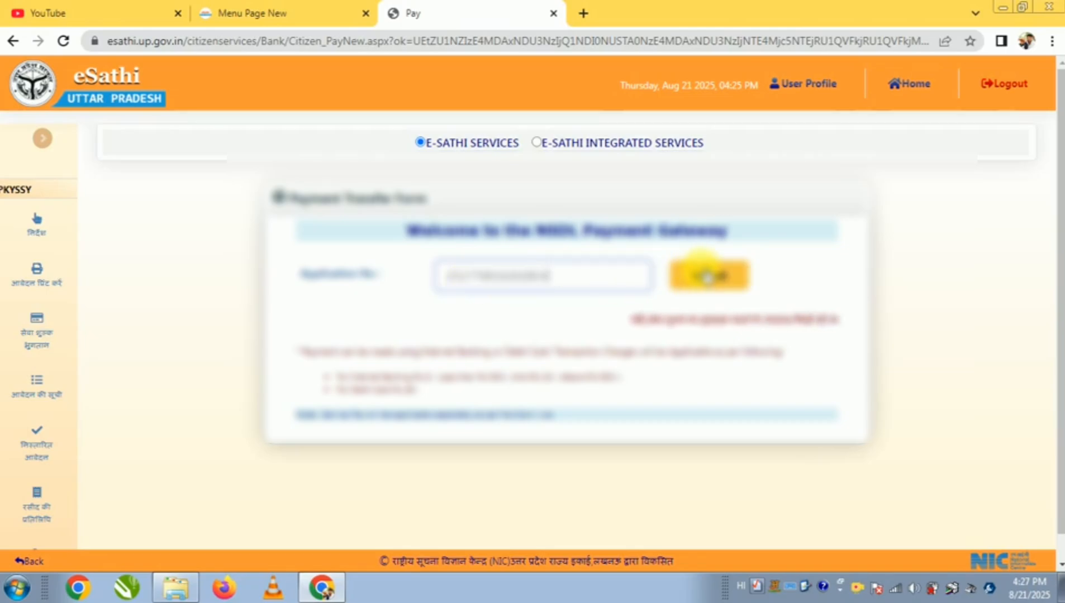
click(706, 277)
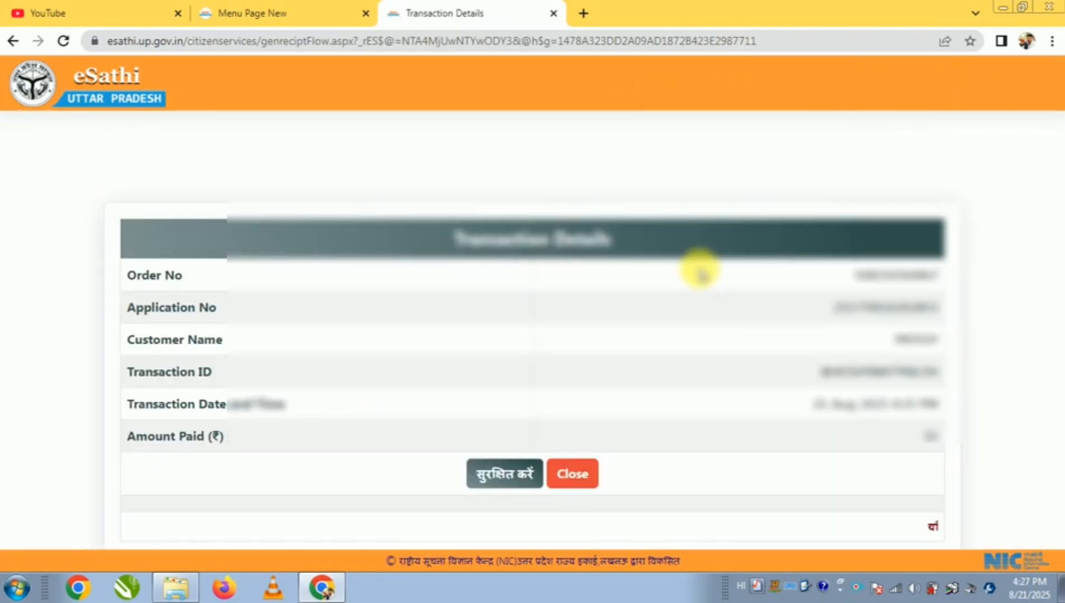
Save the transaction details (सुरक्षित करें) and look over the acknowledgement slip (पावती पत्र)
click(517, 476)
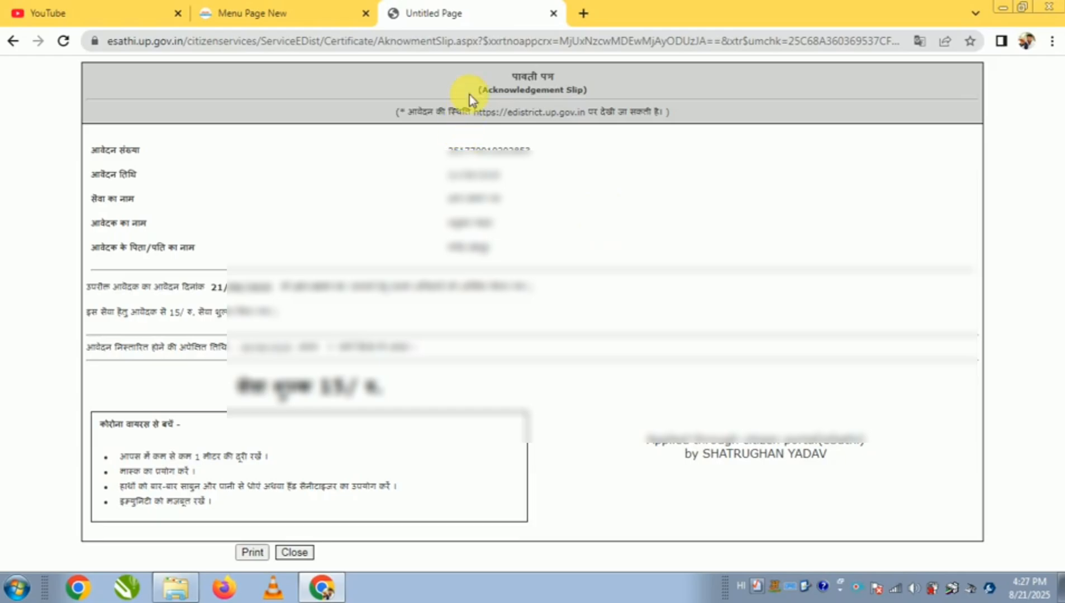
drag(469, 95, 598, 95)
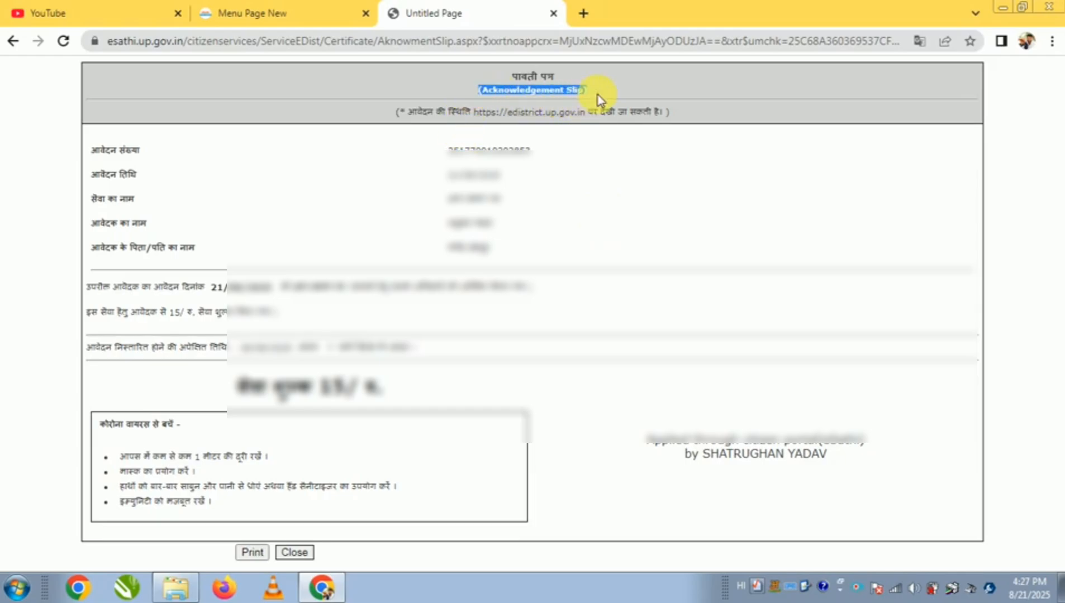
click(517, 235)
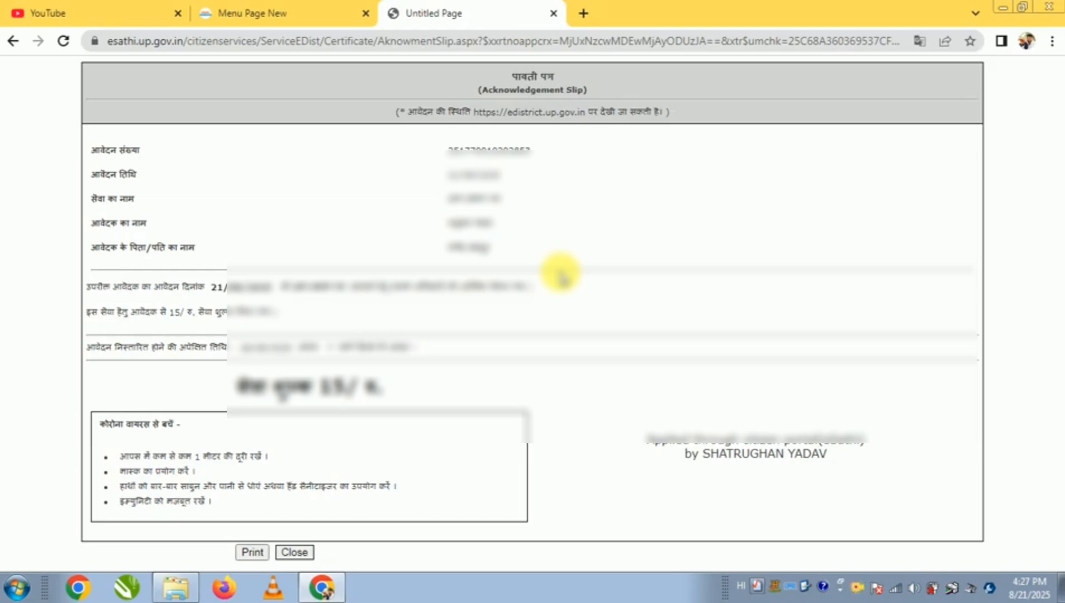
Return to the portal's menu page and open the list of pending applications (कुल लंबित आवेदन)
key(alt)
click(264, 12)
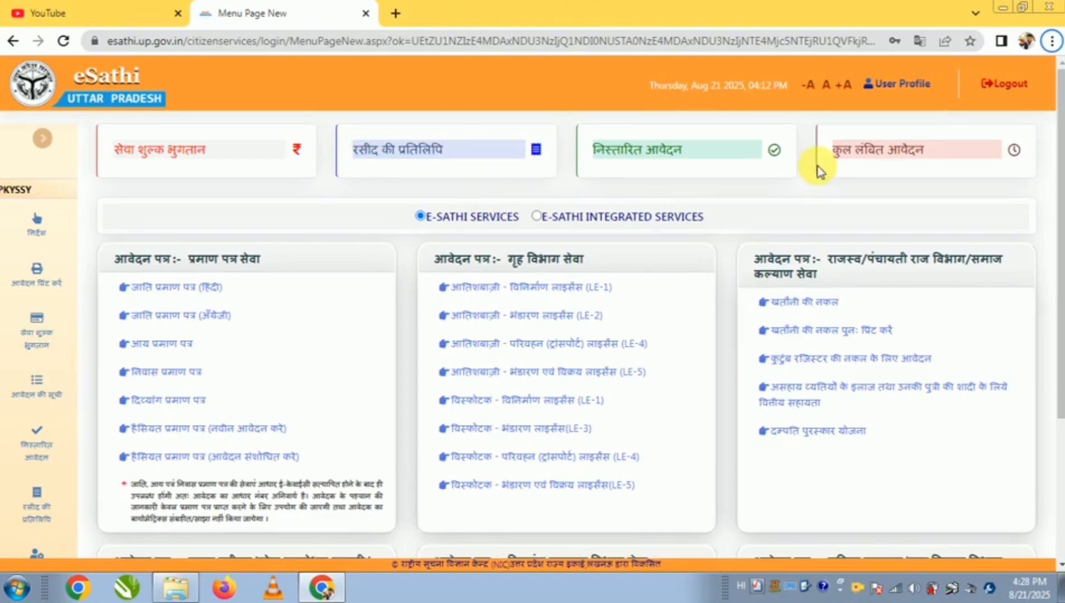
click(892, 159)
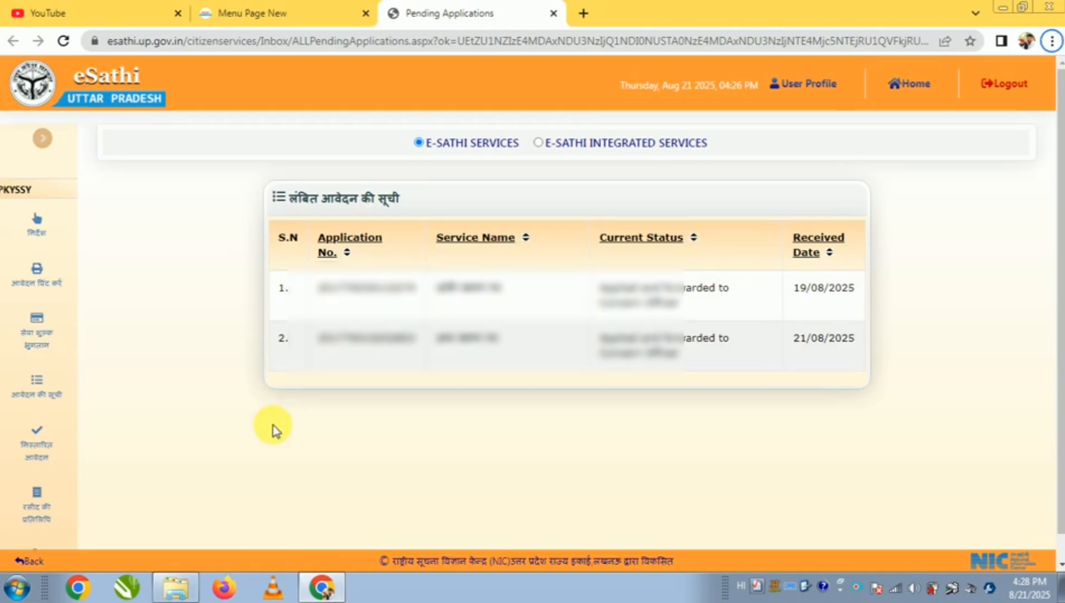
From the portal's menu page, open the disposed applications (निस्तारित आवेदन) and show the Caste category
click(205, 11)
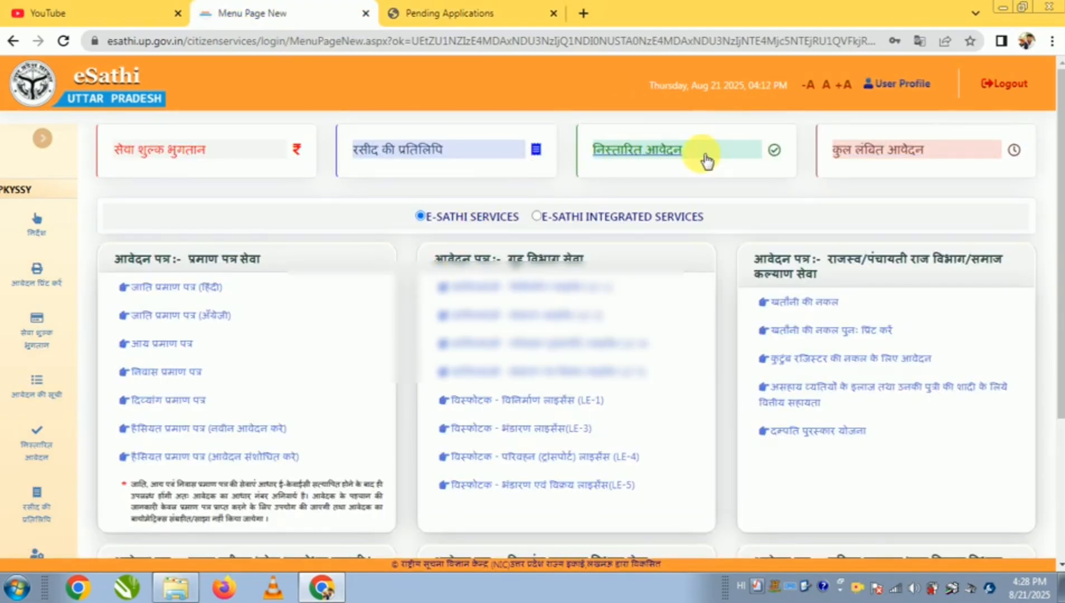
click(674, 159)
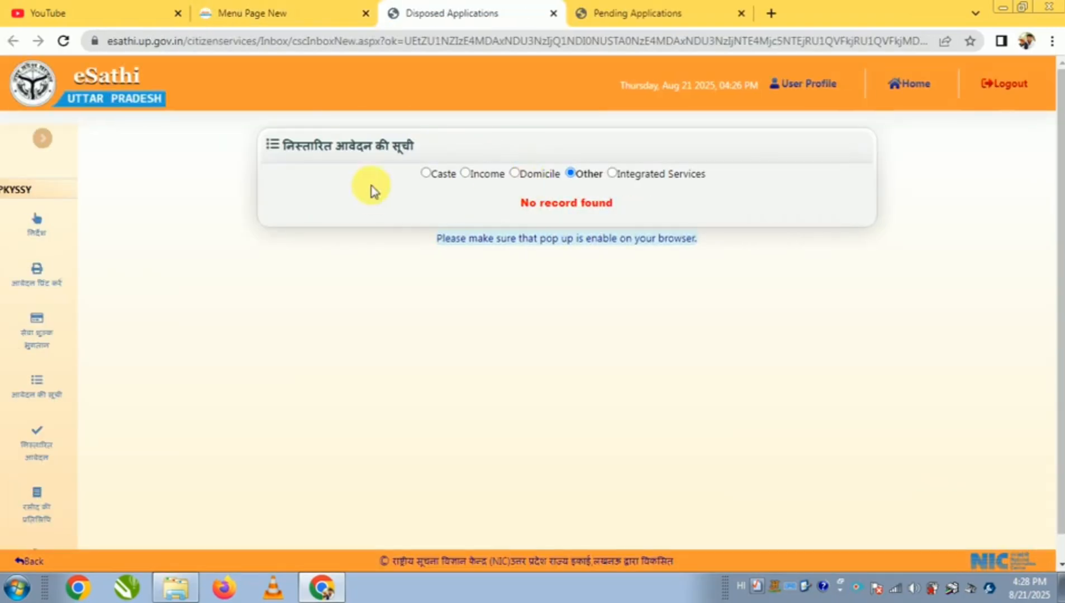
click(428, 175)
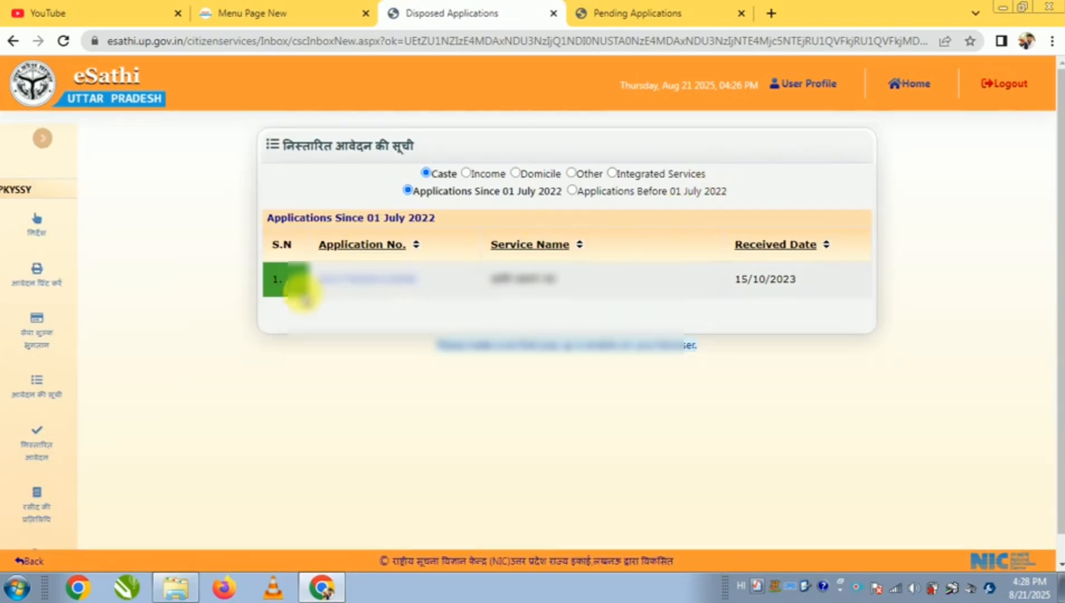
Check the received date of the disposed caste application, view its issued certificate and close the certificate window
drag(736, 283, 803, 287)
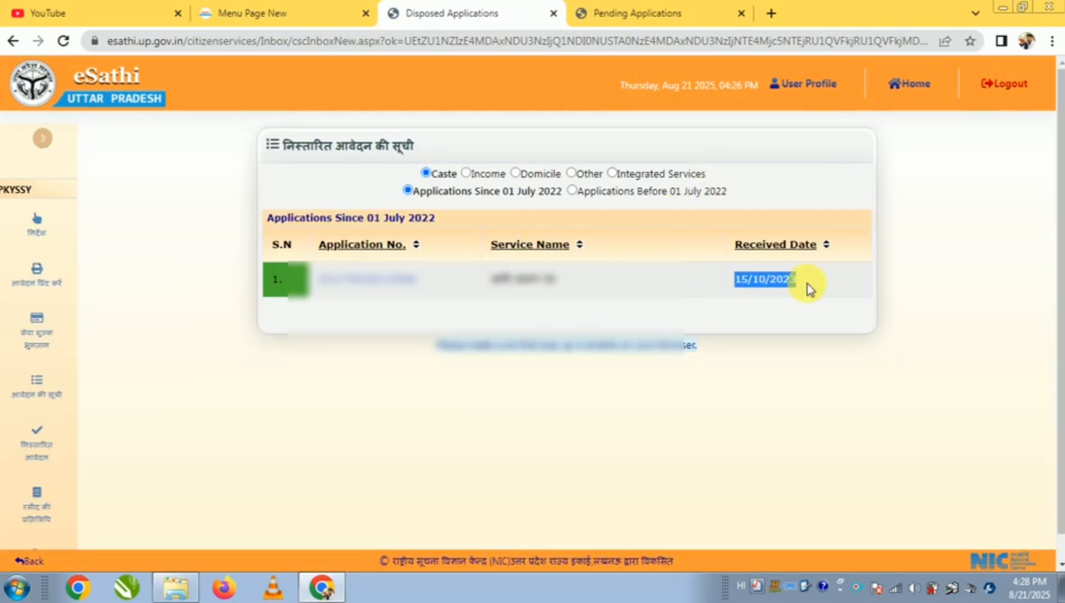
click(701, 351)
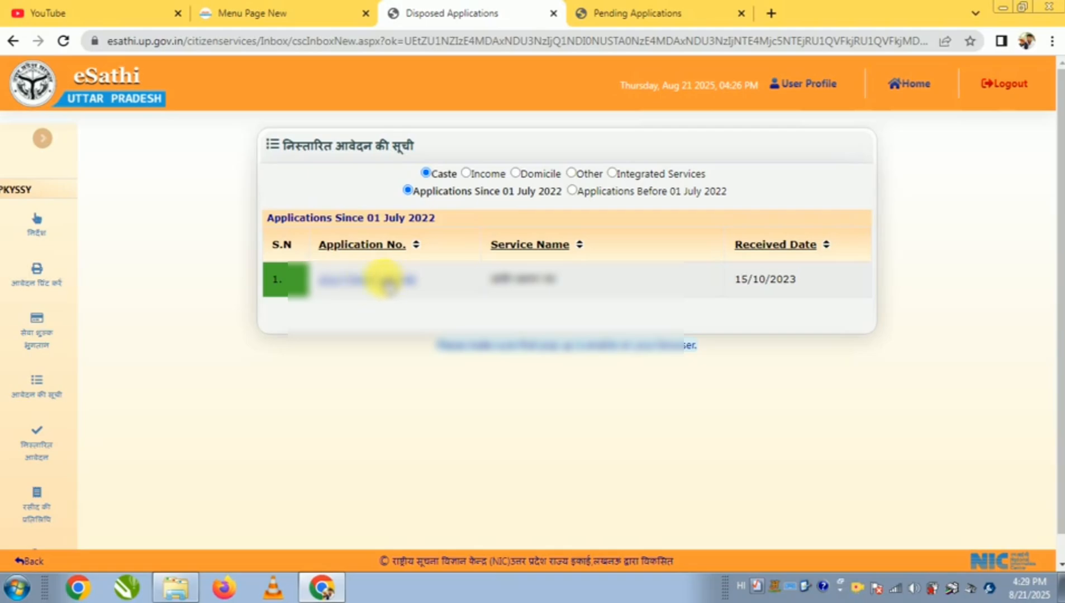
click(401, 281)
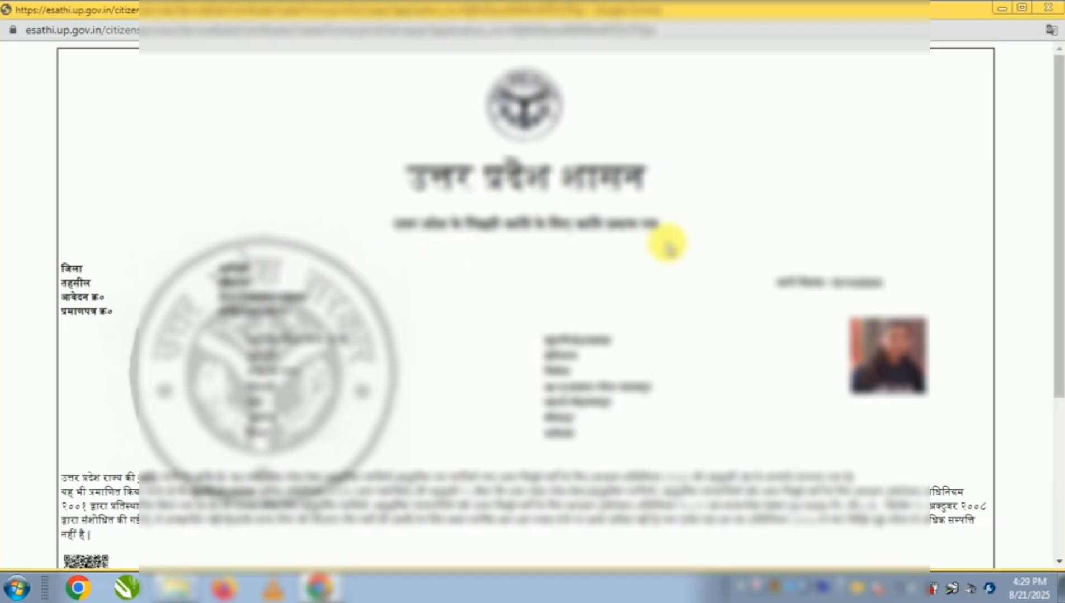
click(1044, 12)
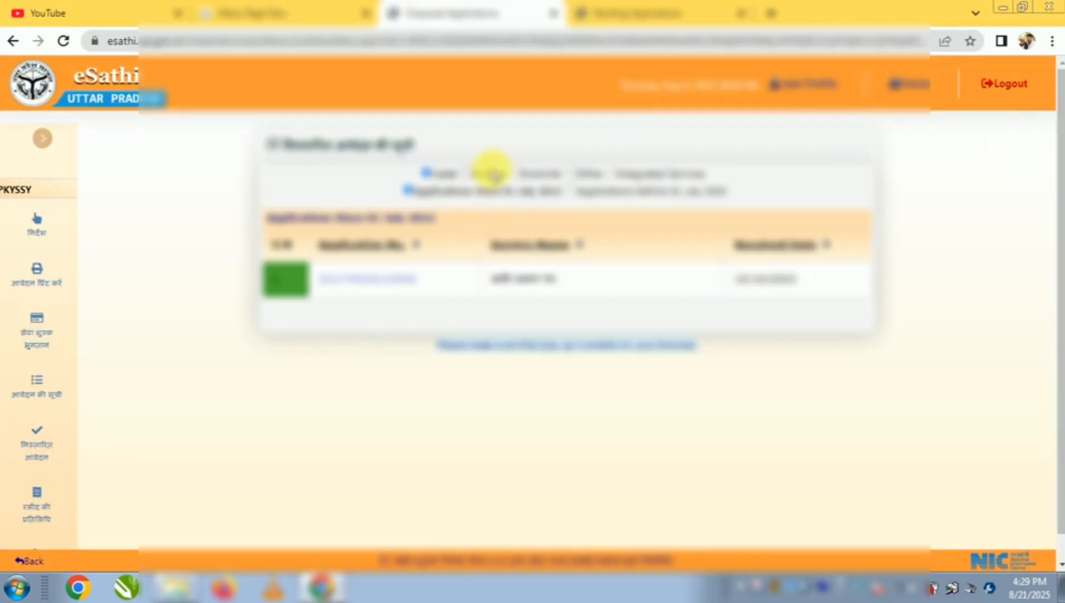